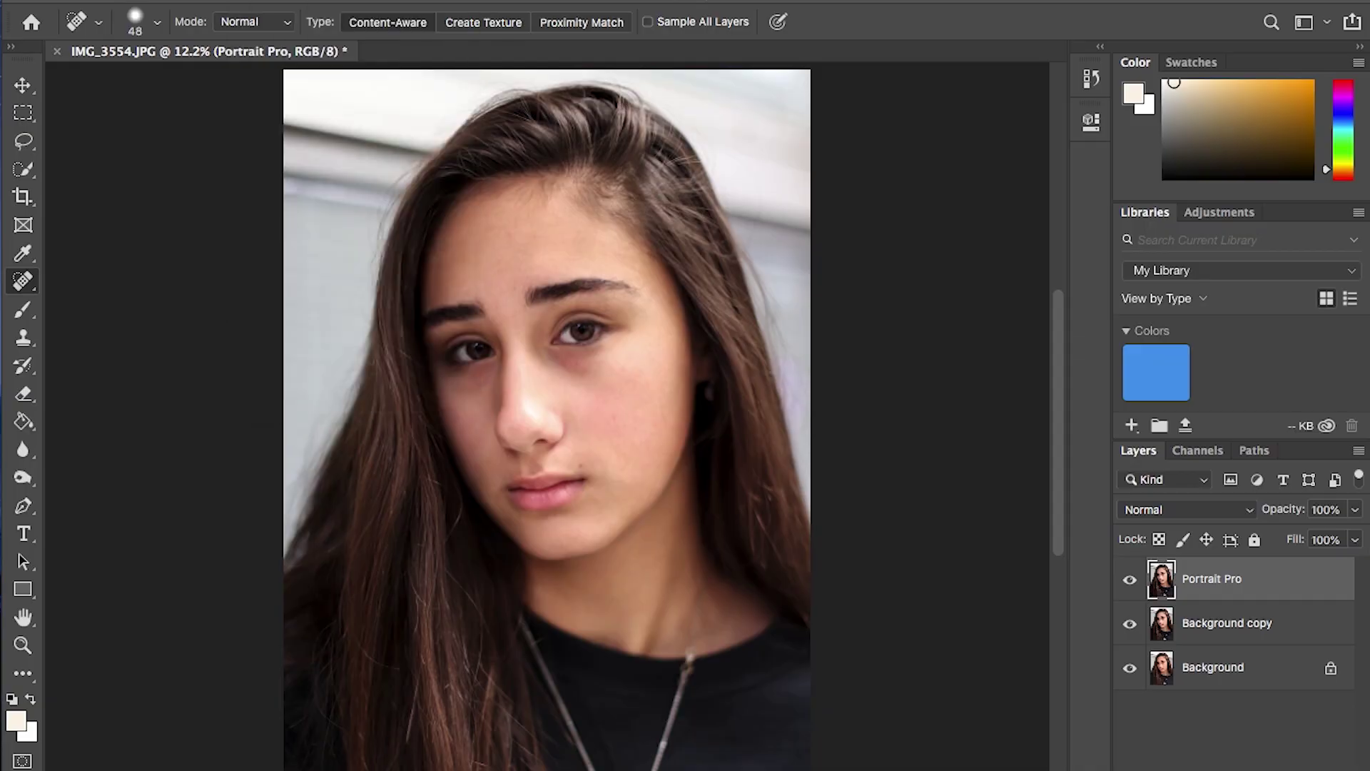
Step: Open the Portrait Pro layer in the Anthropics PortraitPro filter and identify the face as Female
click(535, 1)
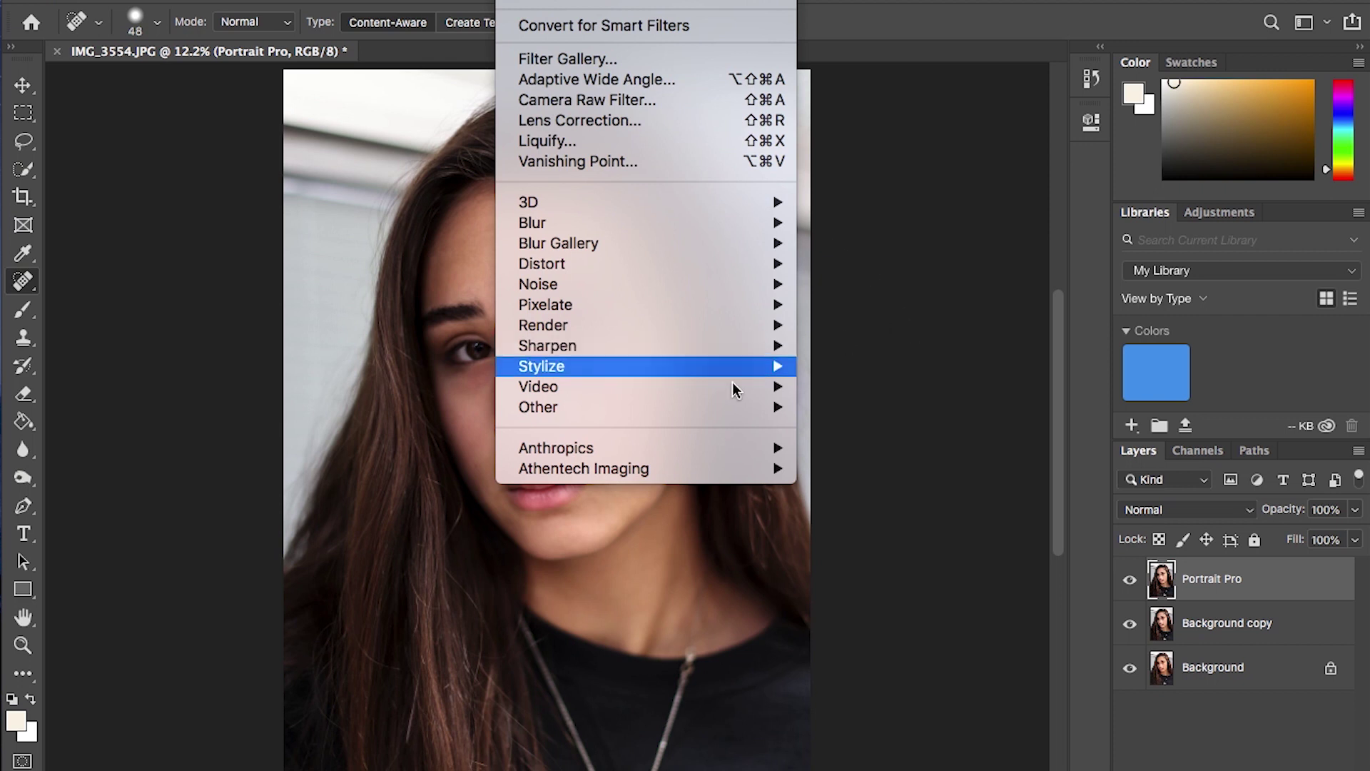
mouse_move(710, 448)
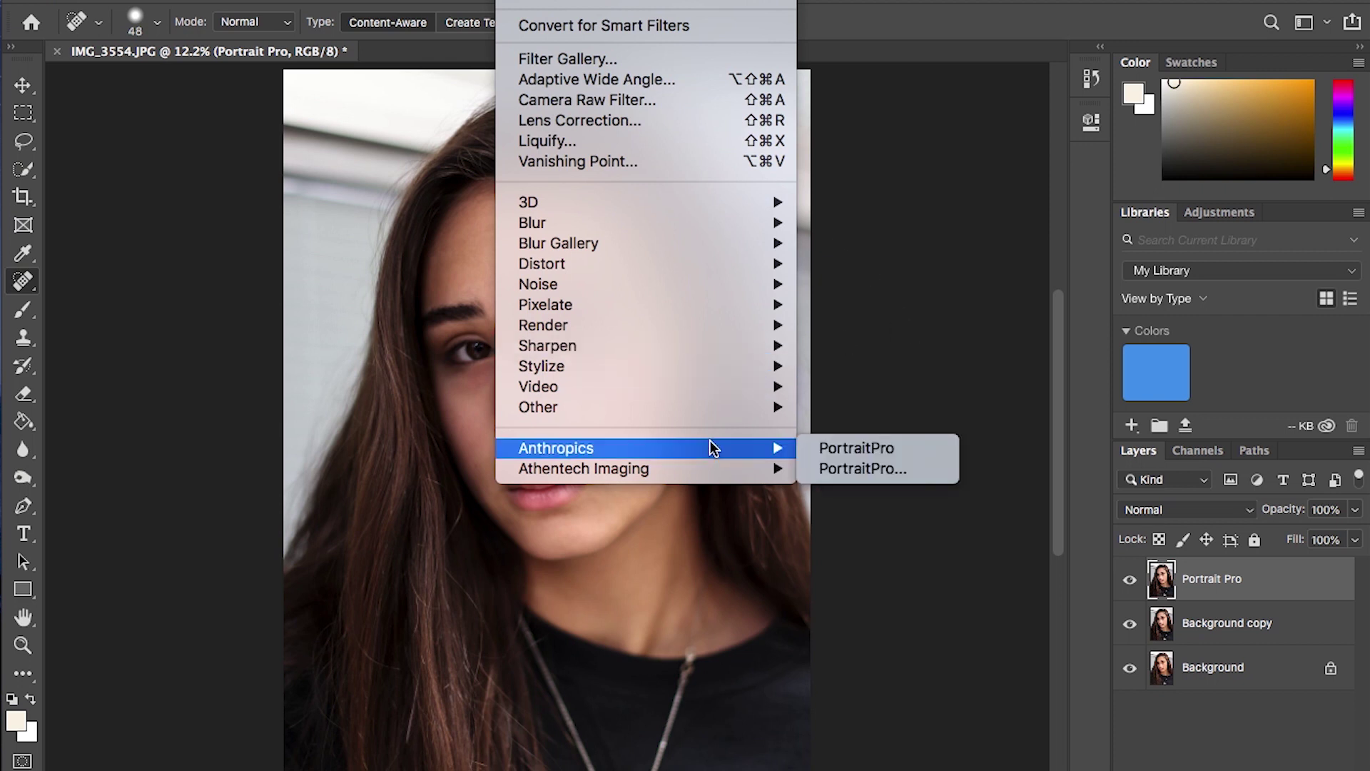
click(864, 469)
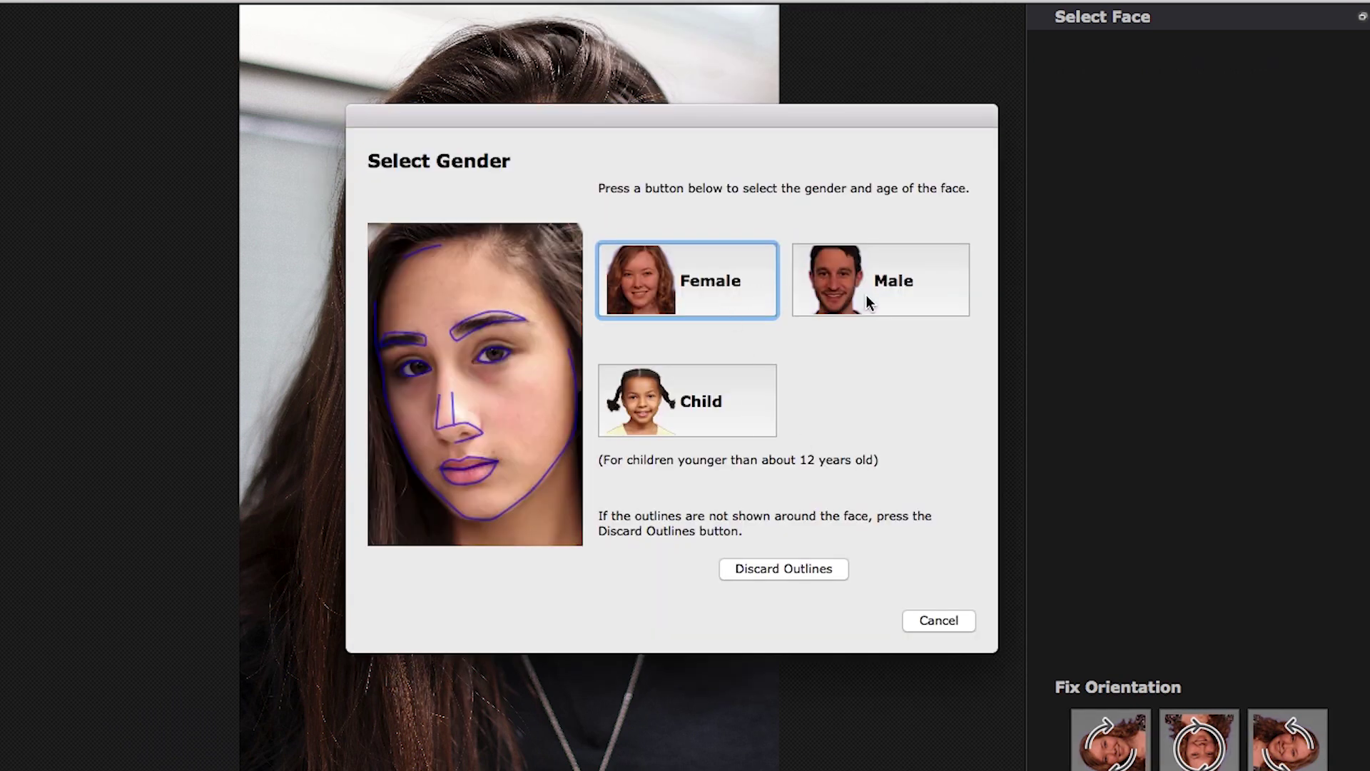
click(688, 296)
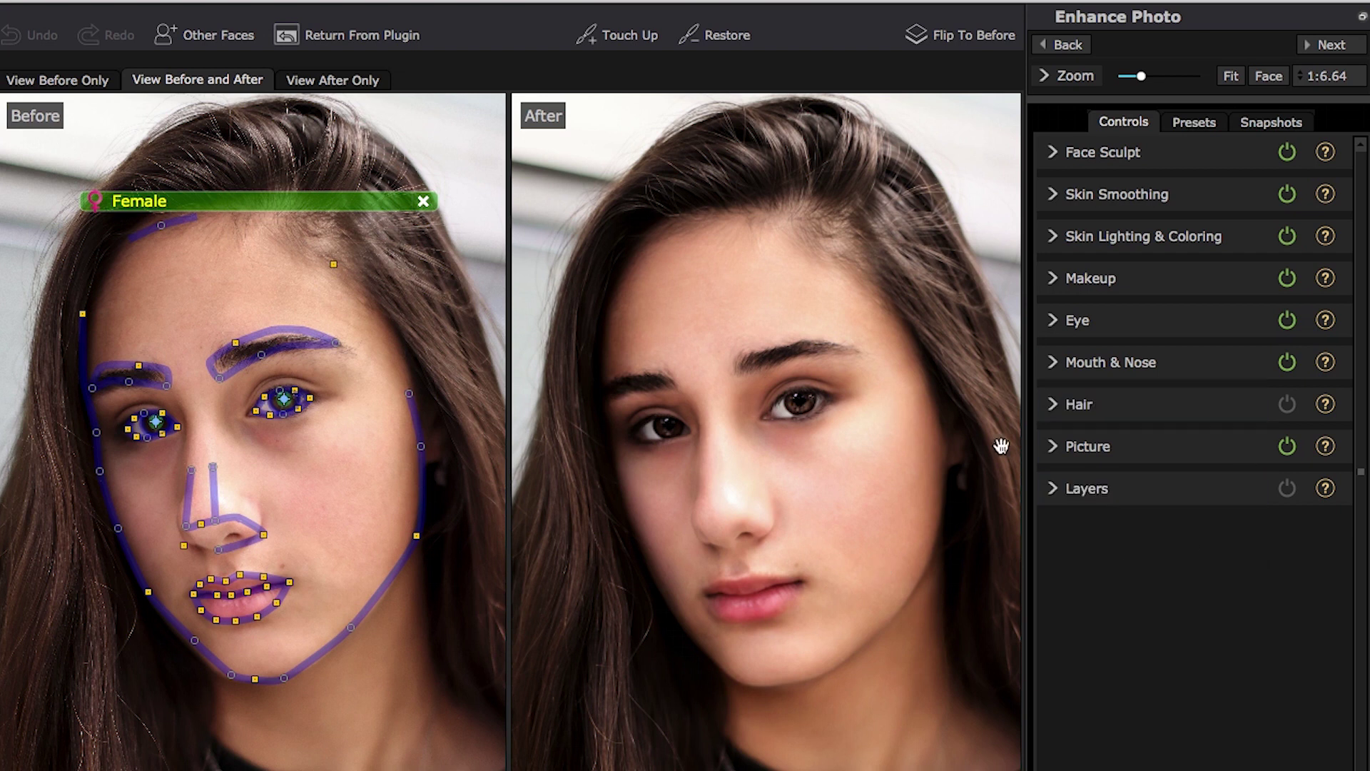
Step: Compare the portrait's before and after versions and show only the before image with its face outlines
scroll(572, 572, down, 1)
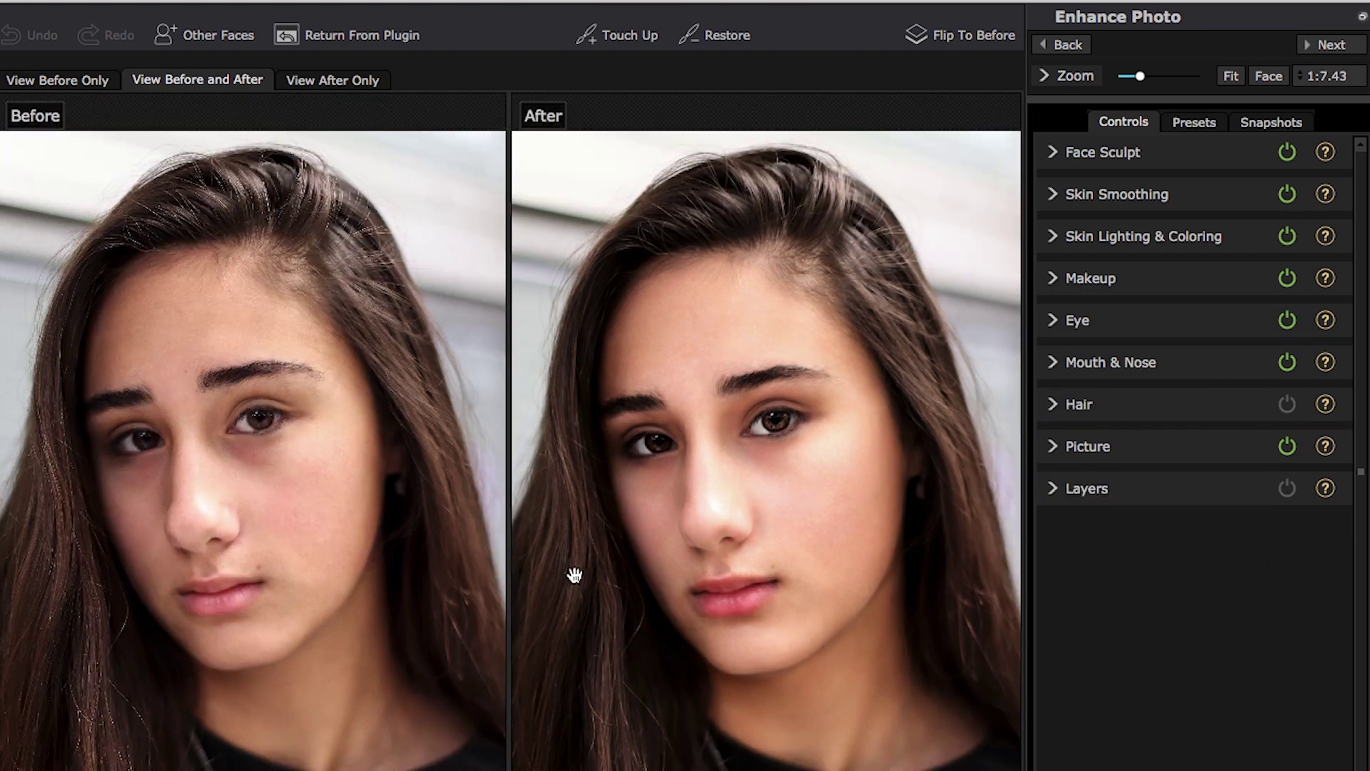
scroll(976, 615, up, 1)
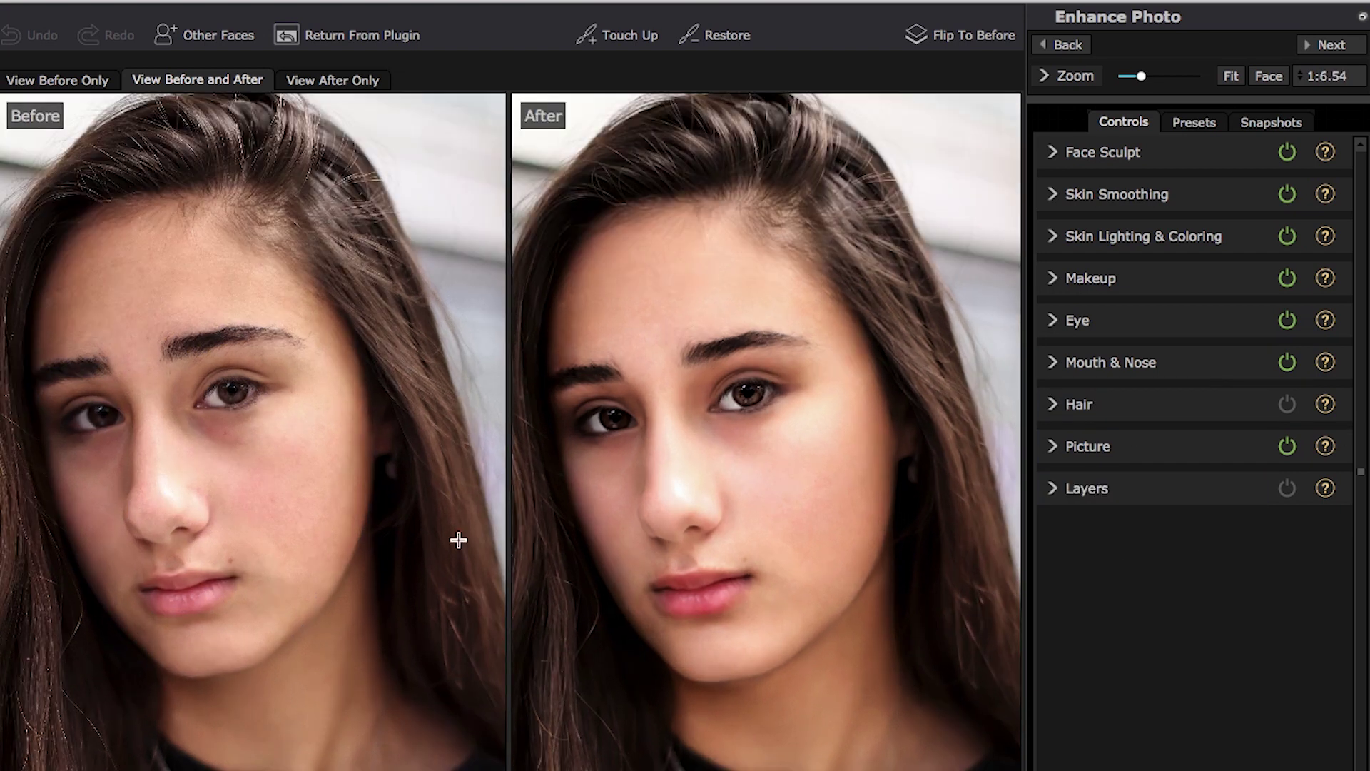
mouse_move(237, 448)
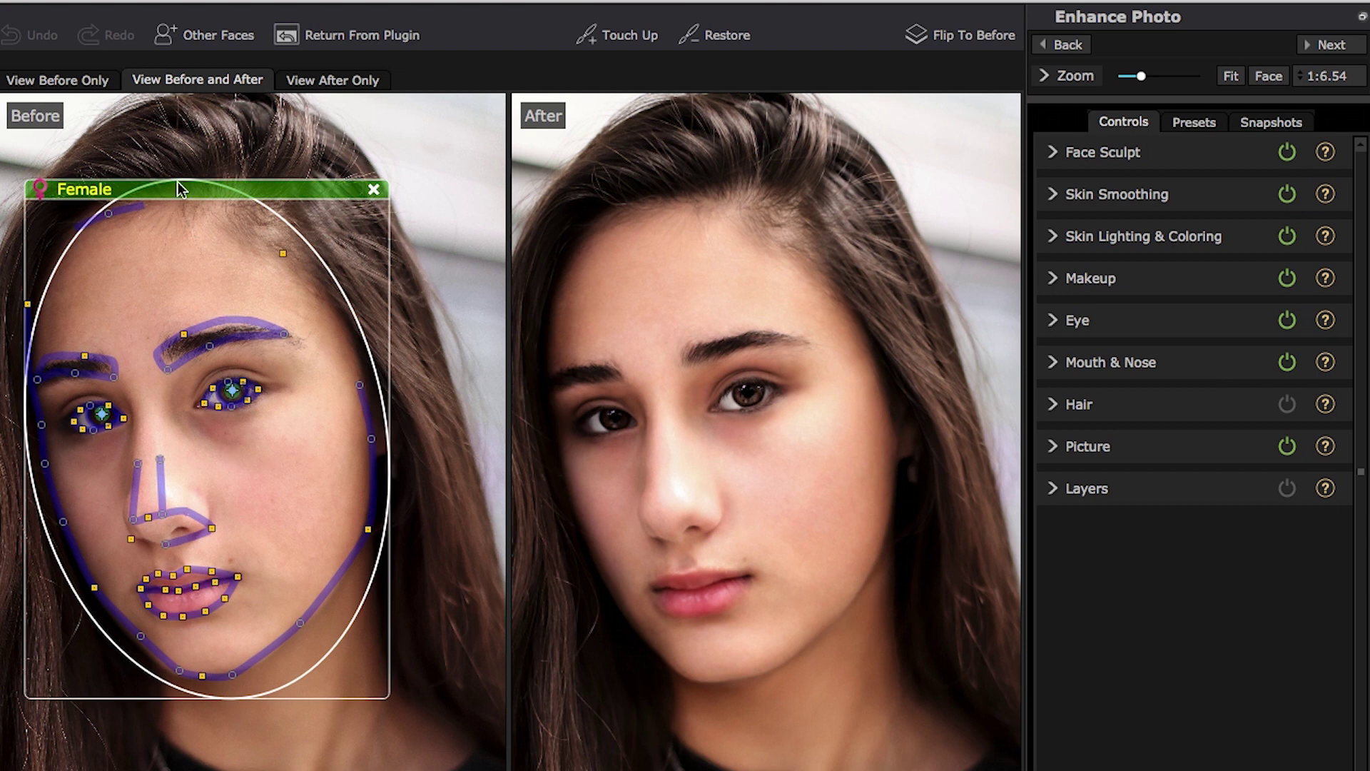
click(81, 79)
mouse_move(439, 397)
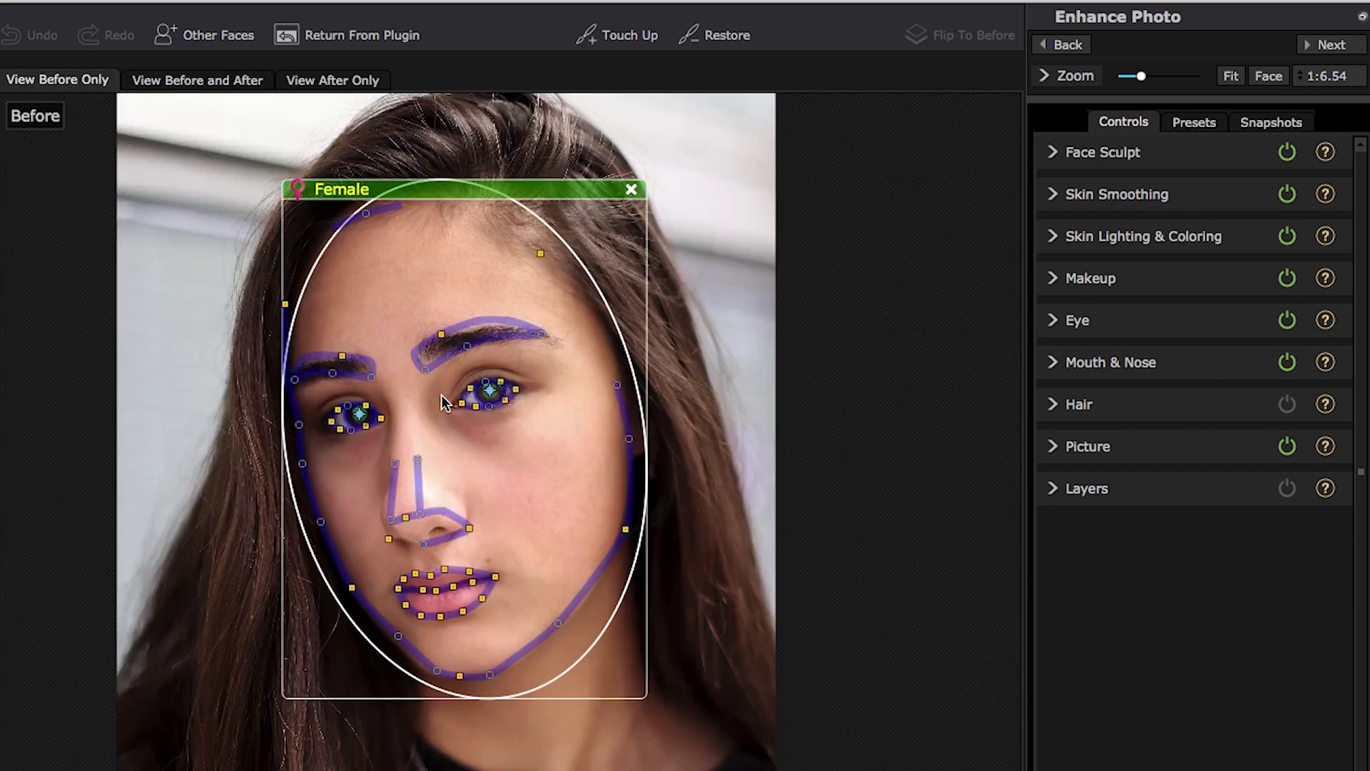
Step: Reshape the outlines of both eyebrows by moving their tail, upper, lower and inner points onto the brow hair
scroll(438, 399, up, 5)
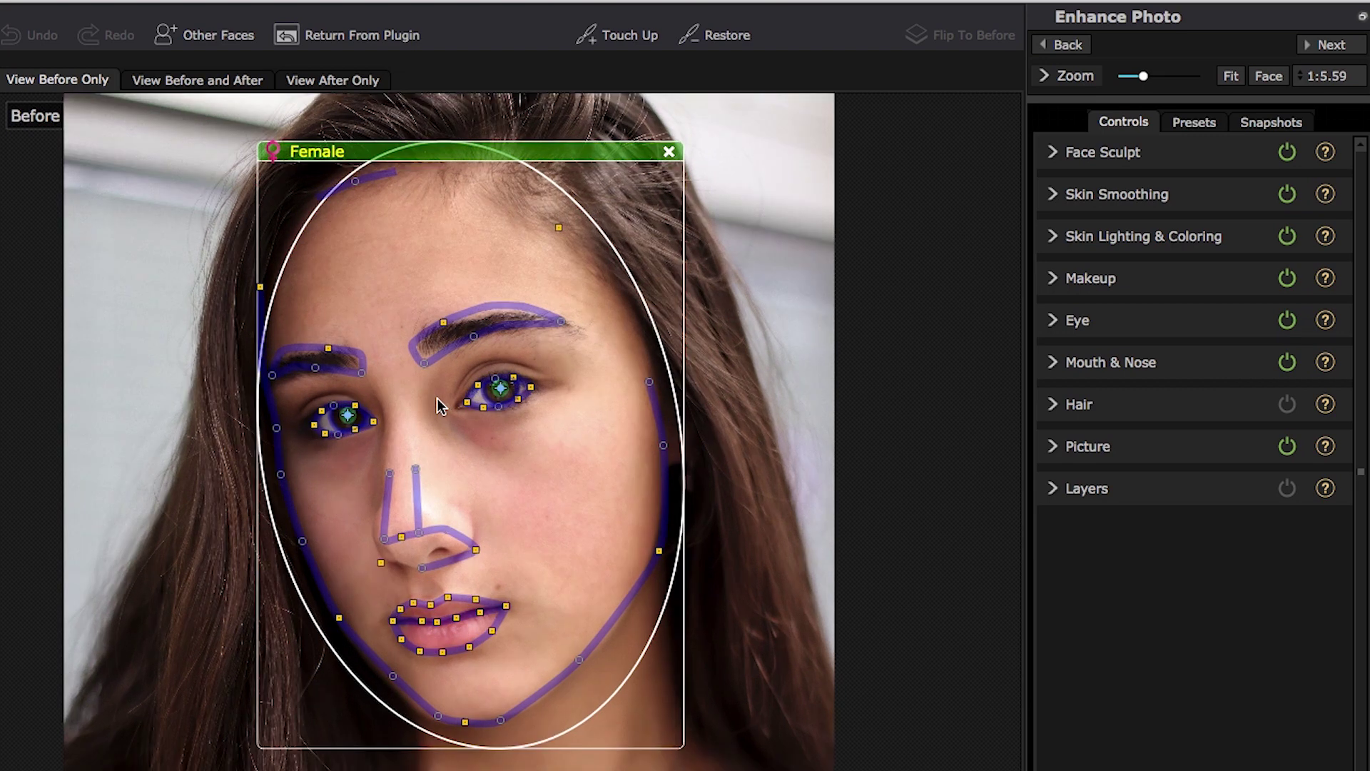
scroll(437, 397, up, 2)
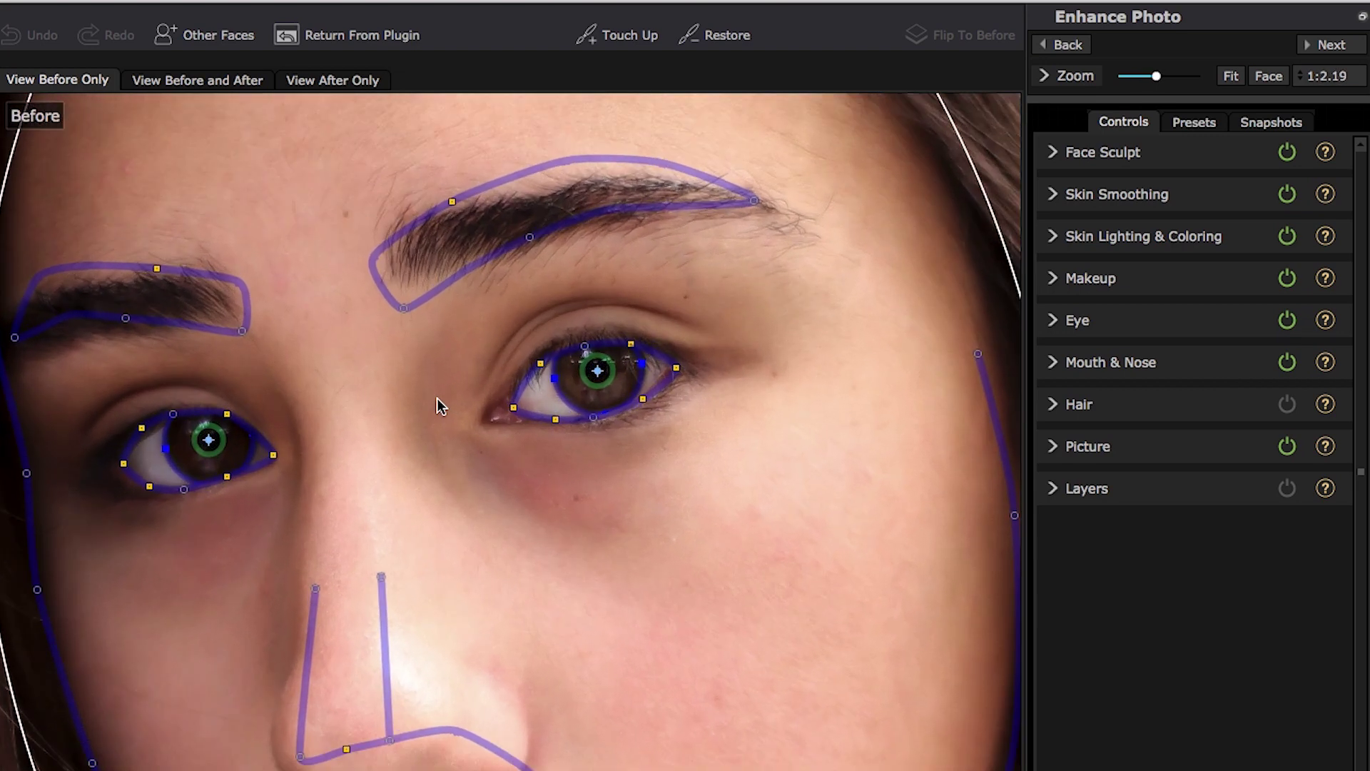
scroll(436, 396, down, 3)
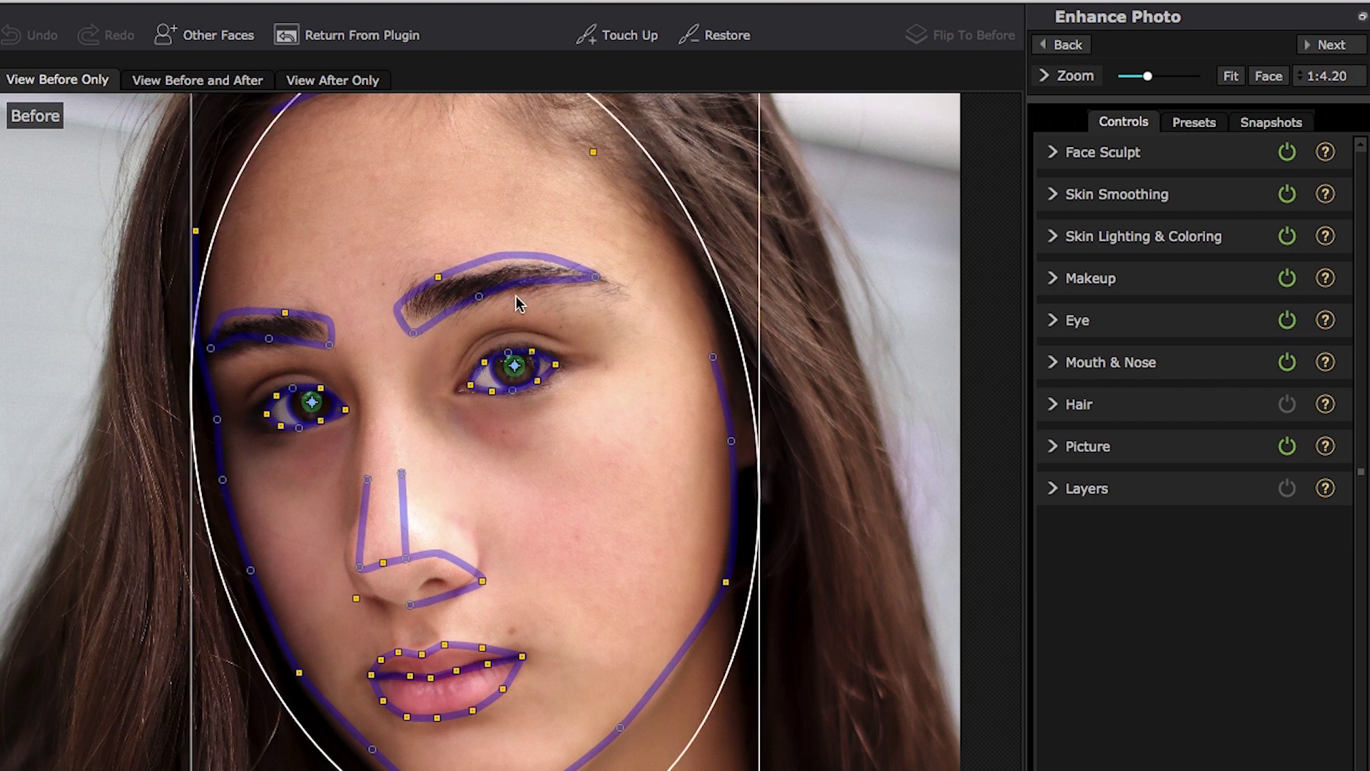
drag(594, 277, 630, 296)
drag(440, 278, 464, 280)
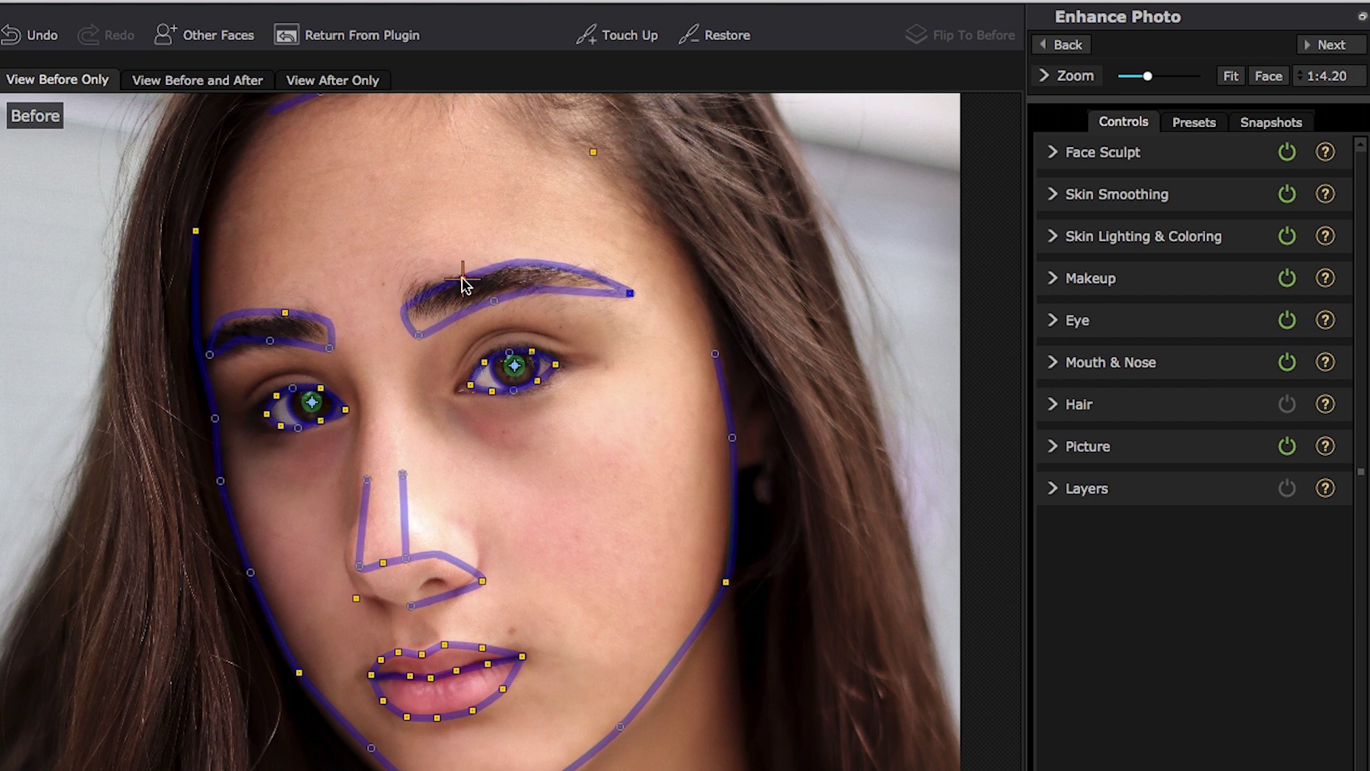
drag(419, 330, 532, 286)
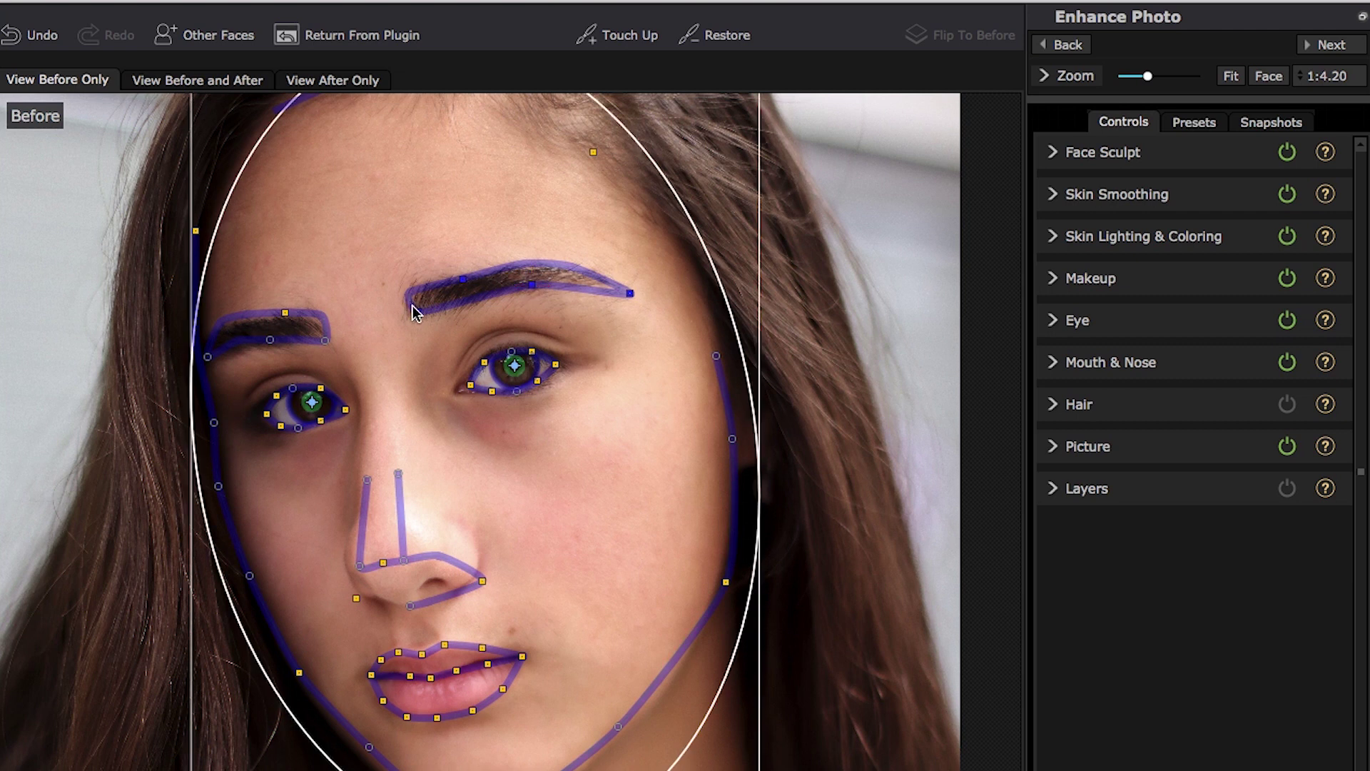
click(417, 313)
drag(207, 357, 188, 388)
drag(327, 343, 318, 349)
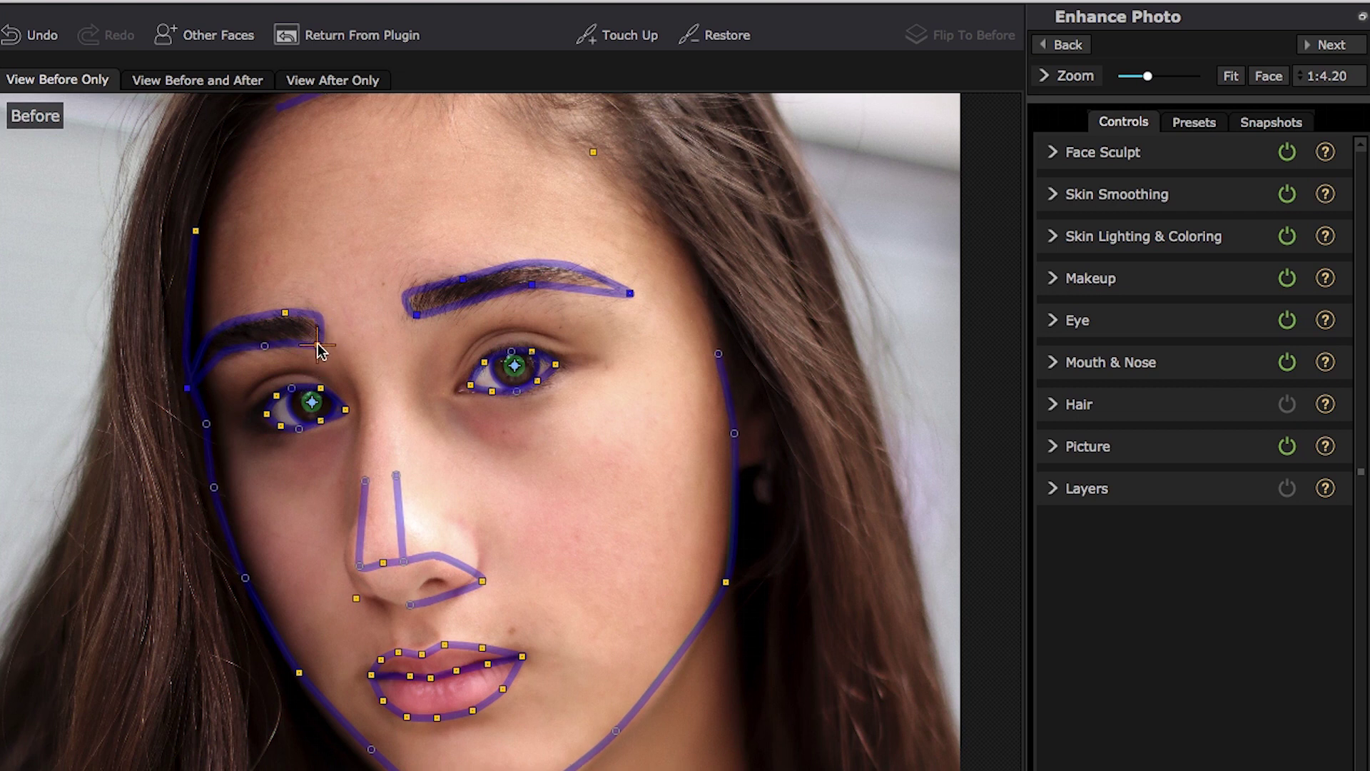
Step: Refit the outline of the eye on the image's left by repositioning its outer corner, upper lid and lower lid points
scroll(300, 426, up, 5)
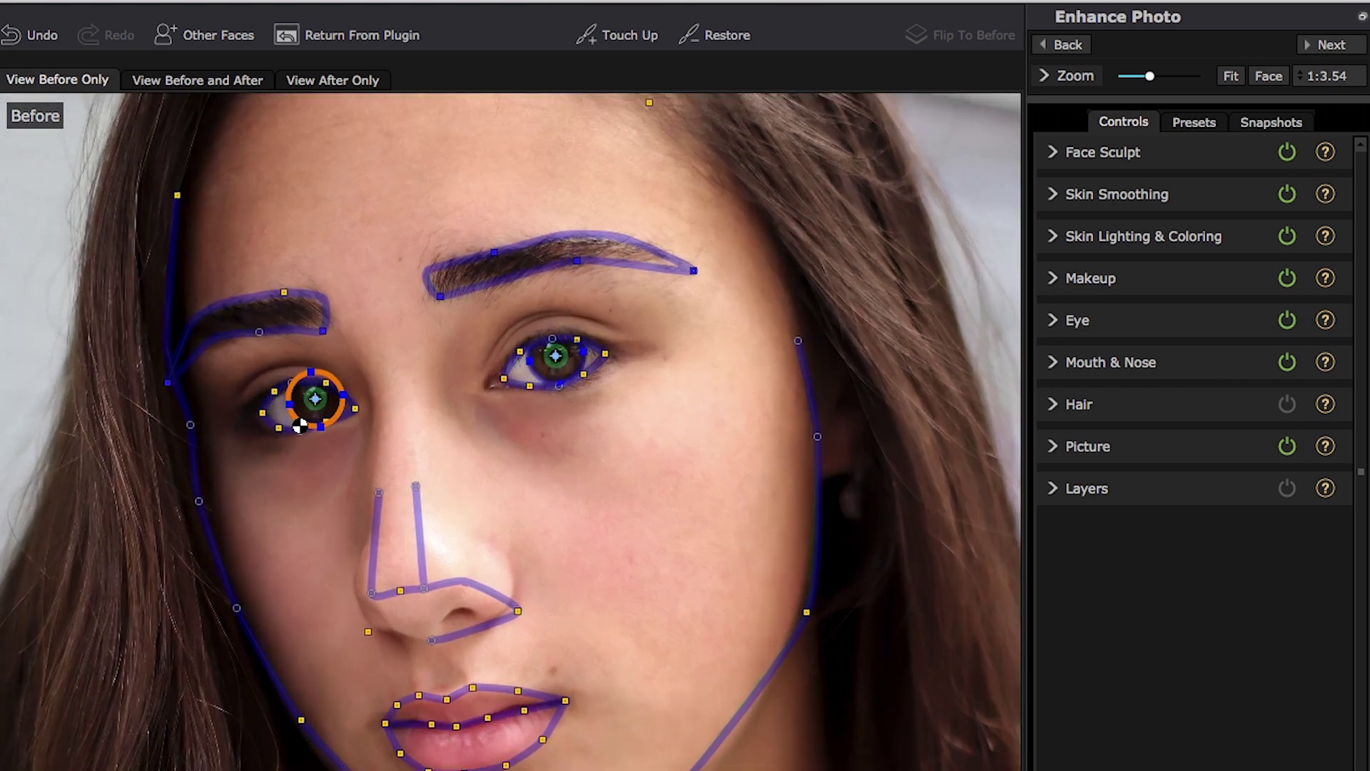
scroll(300, 426, up, 3)
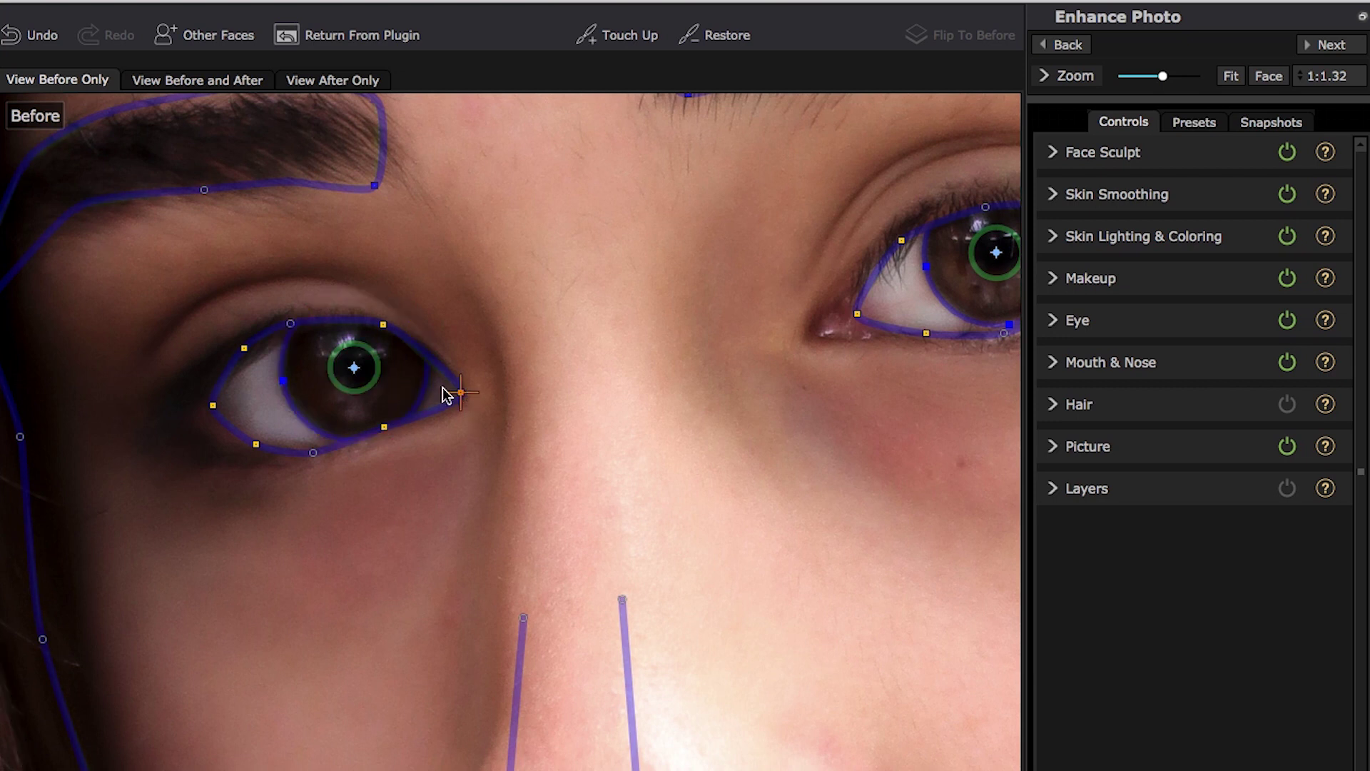
drag(213, 405, 178, 425)
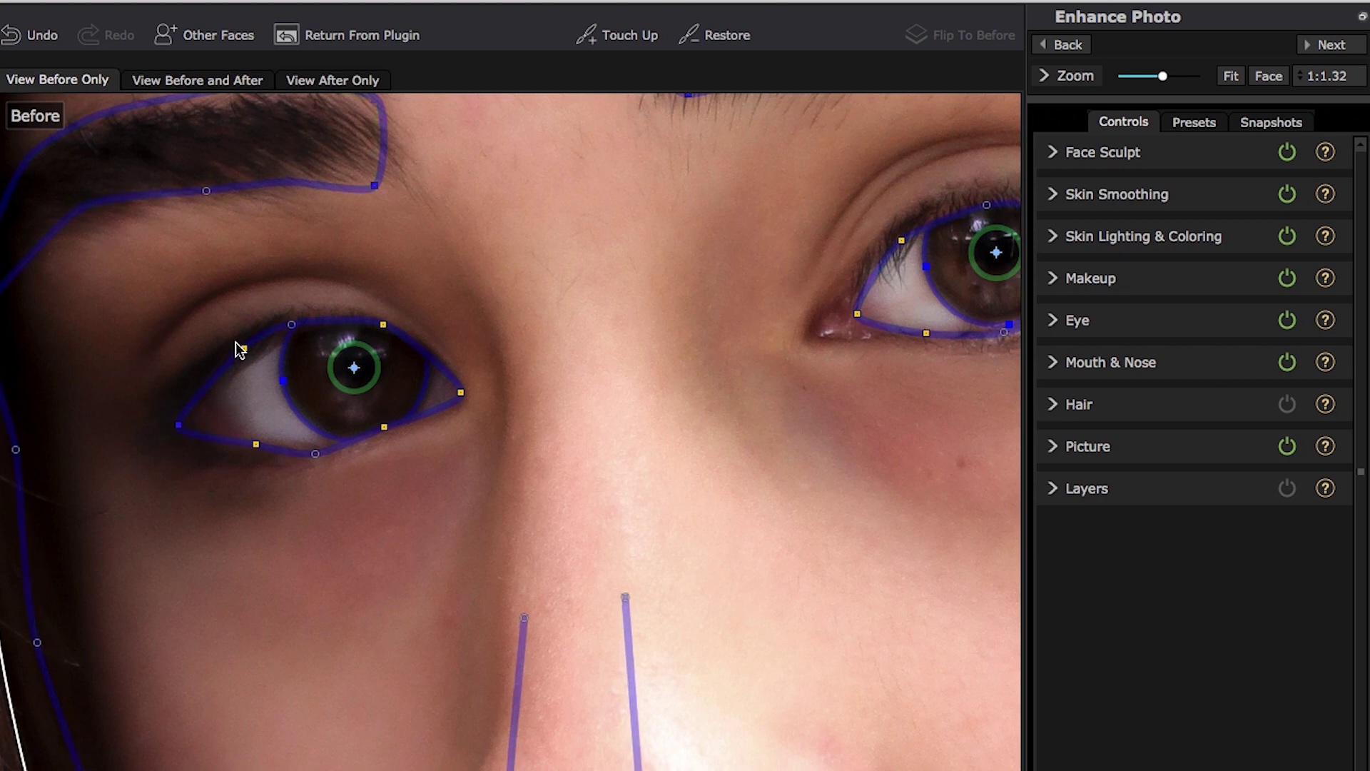
drag(240, 350, 242, 363)
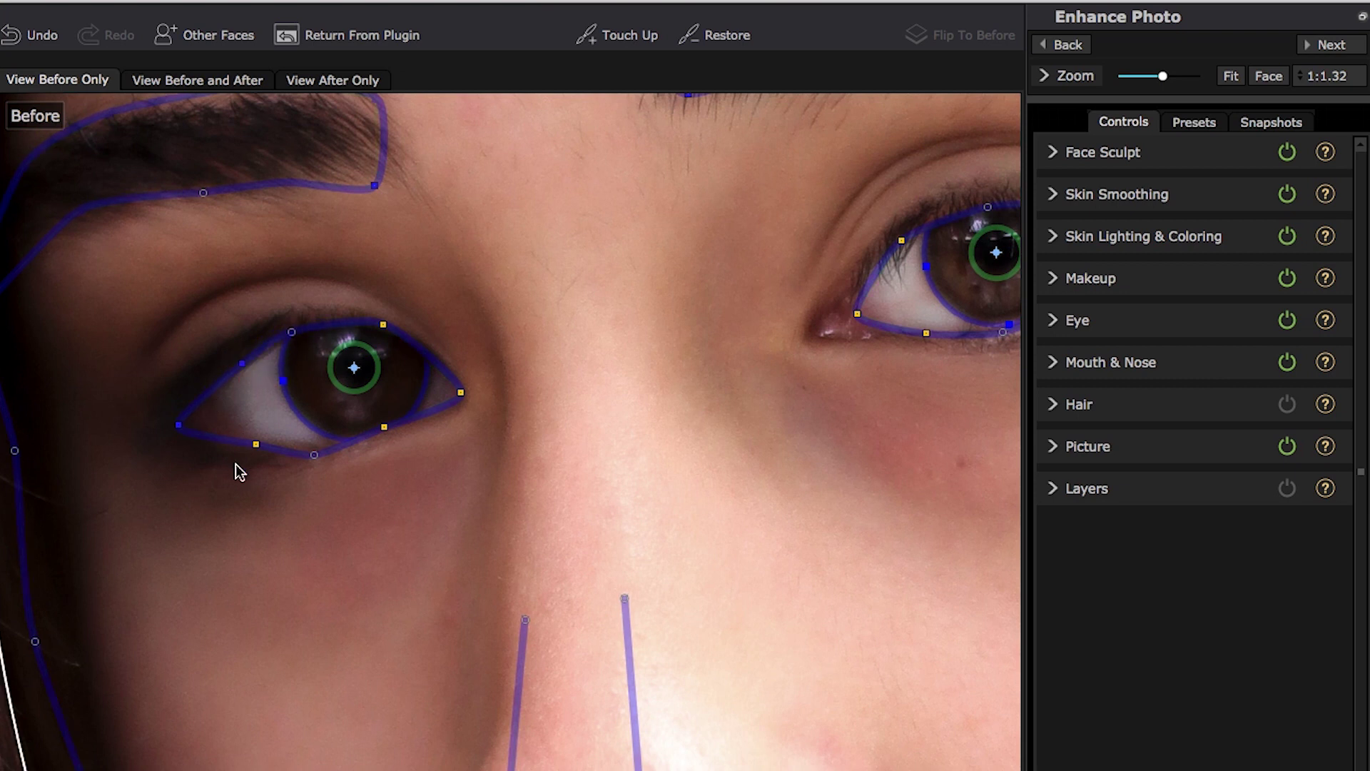
drag(255, 444, 243, 449)
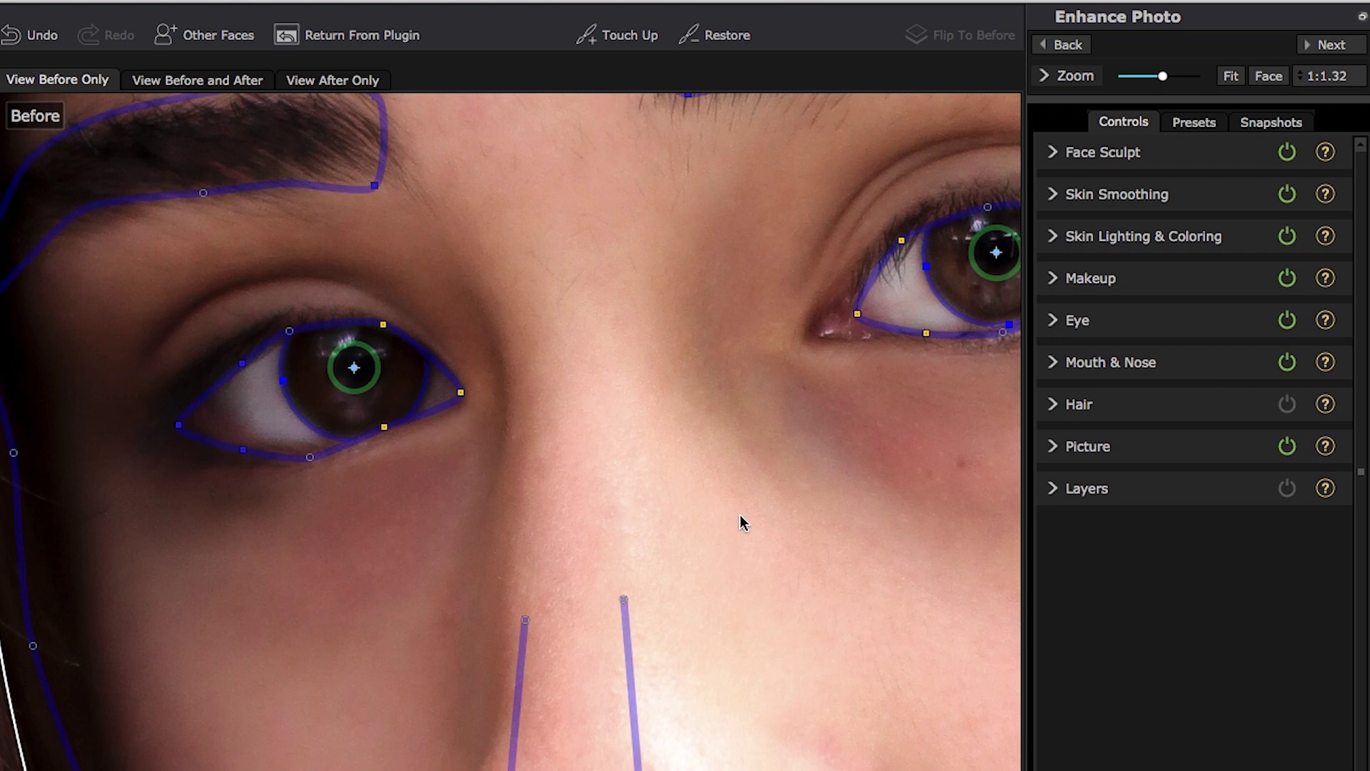
Step: Examine the eye on the image's right and its outline close up in the before-and-after view
scroll(740, 513, down, 3)
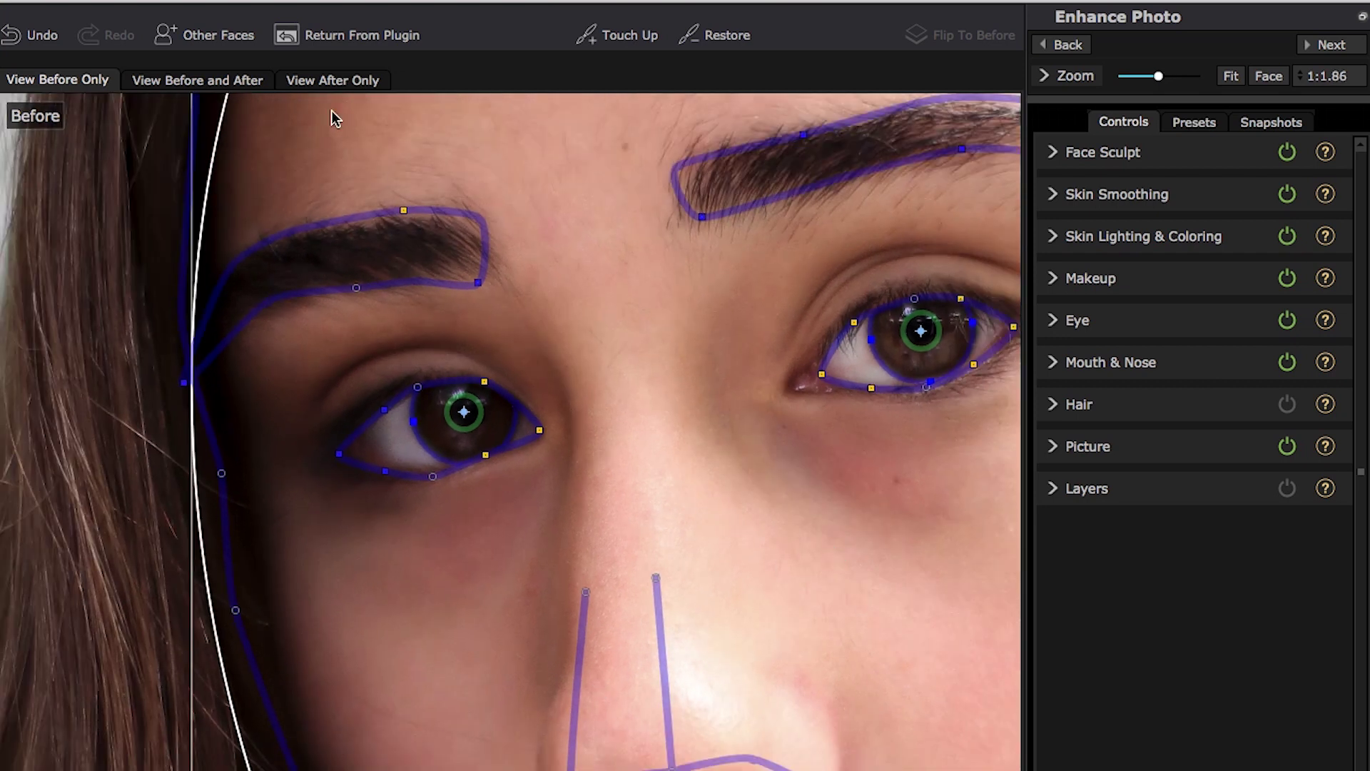
click(224, 76)
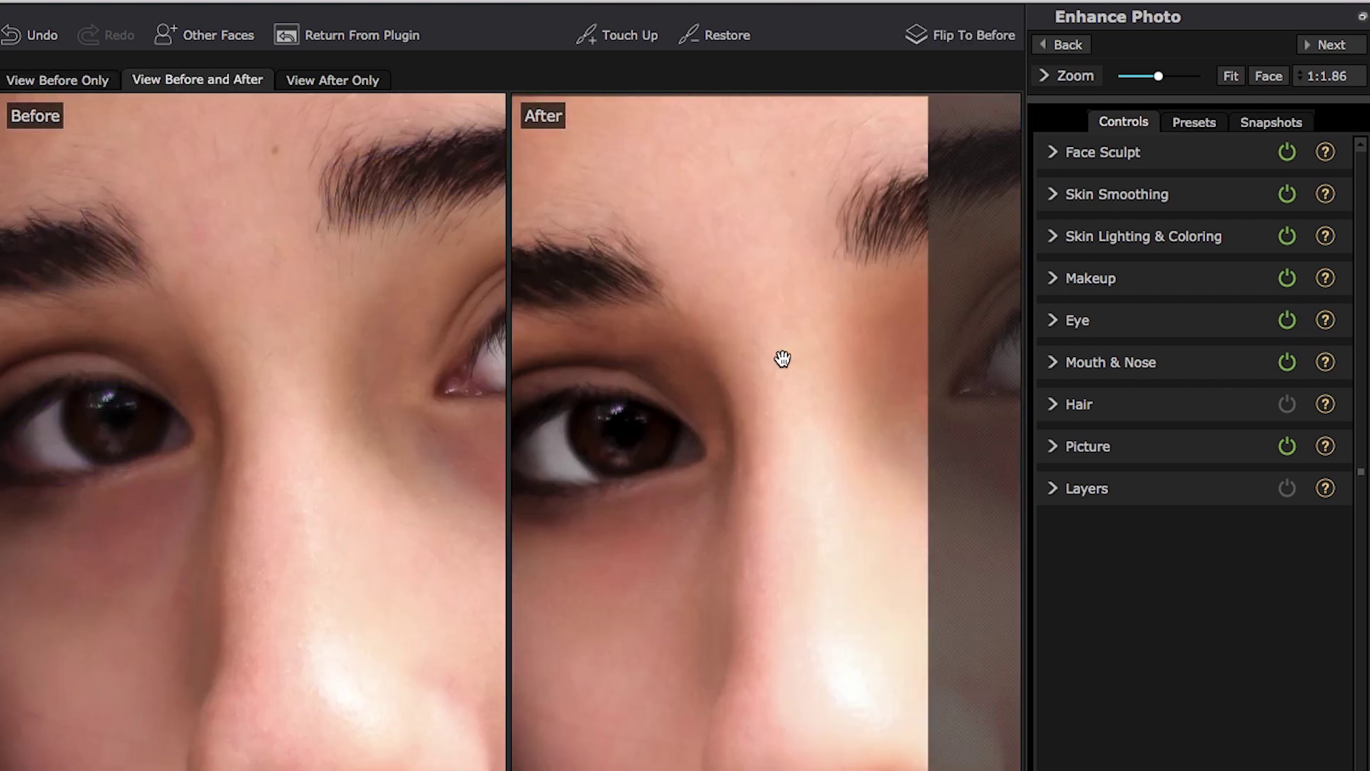
drag(783, 358, 667, 366)
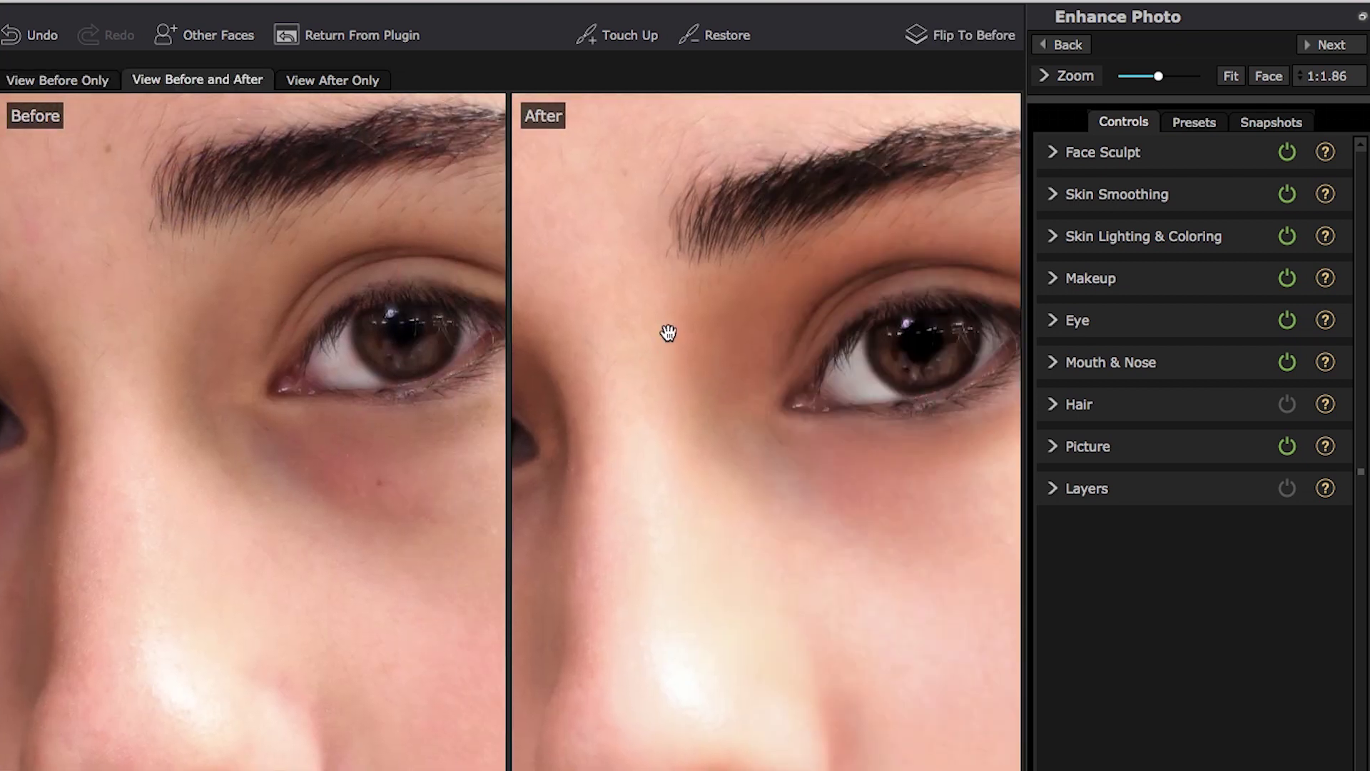
drag(1000, 388, 694, 436)
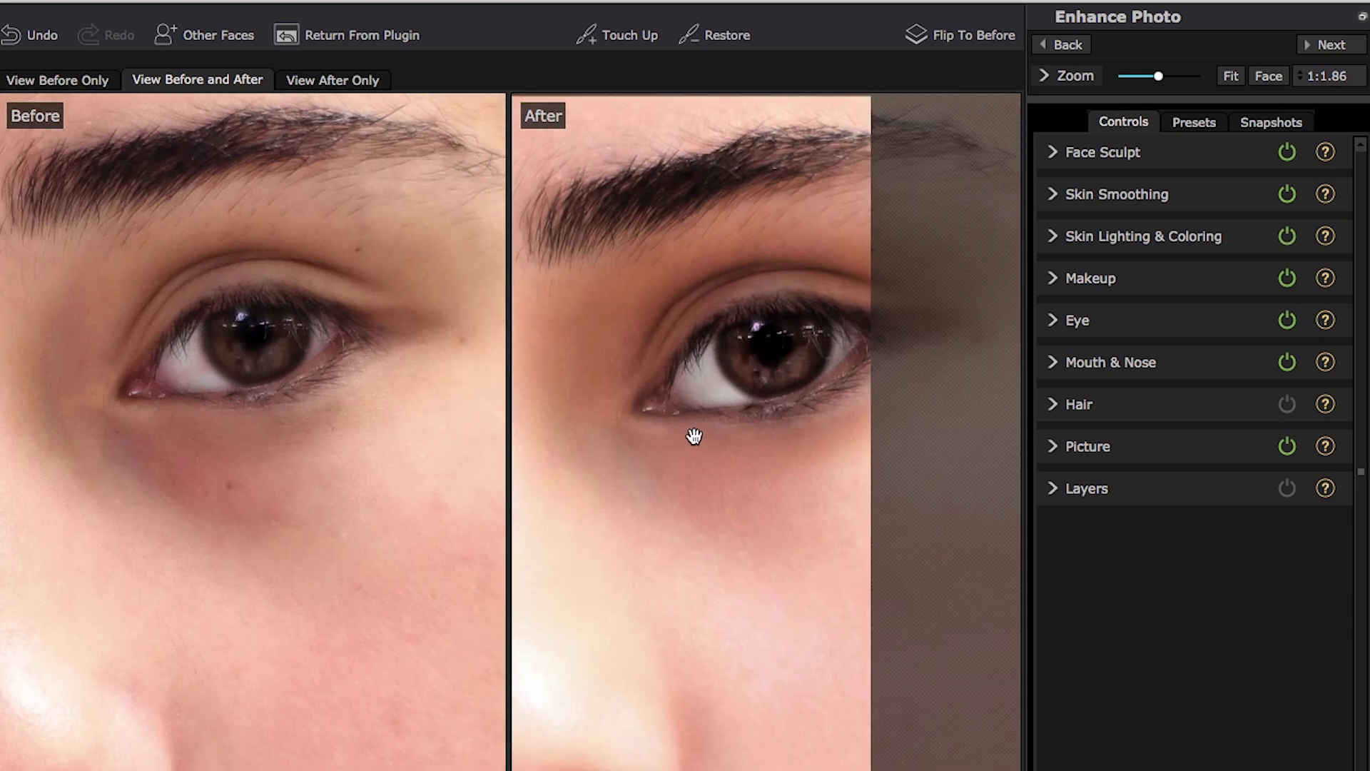
mouse_move(319, 398)
scroll(214, 376, up, 3)
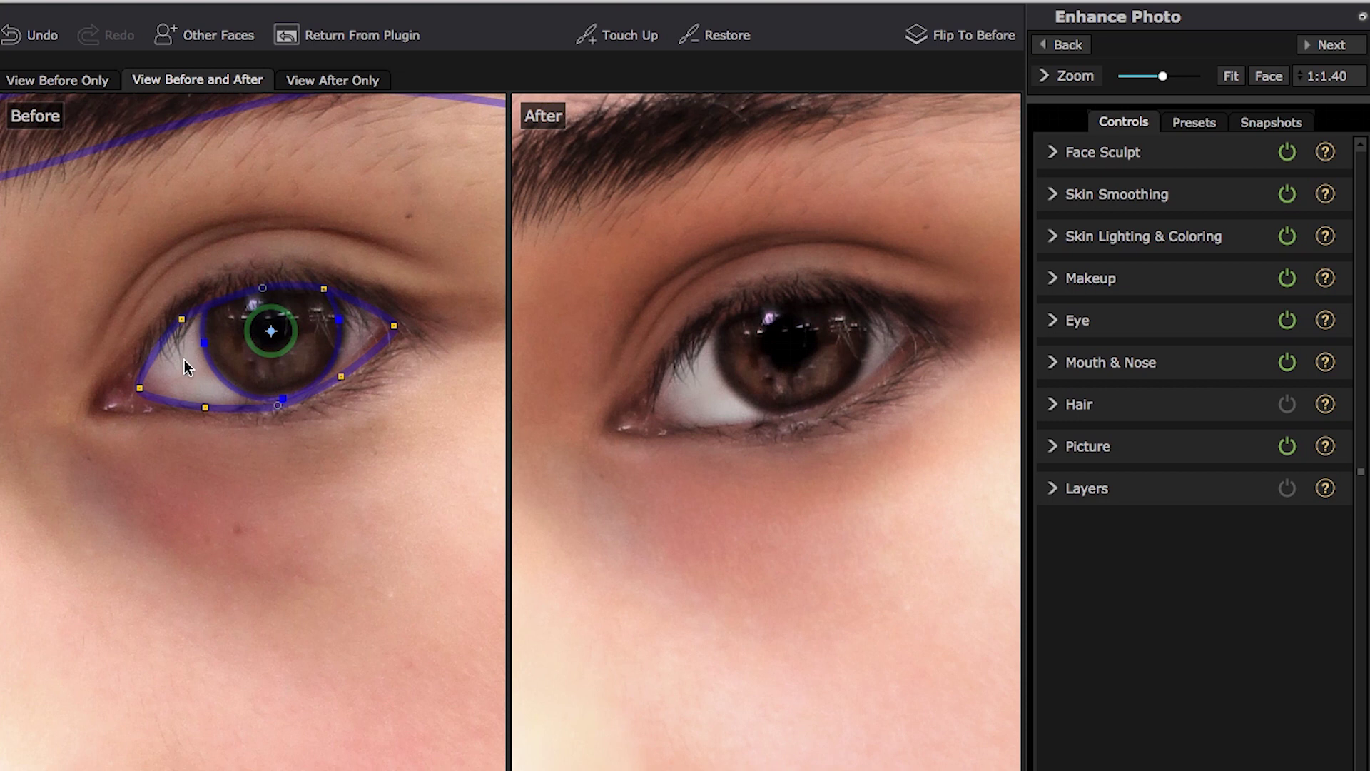
scroll(284, 619, down, 4)
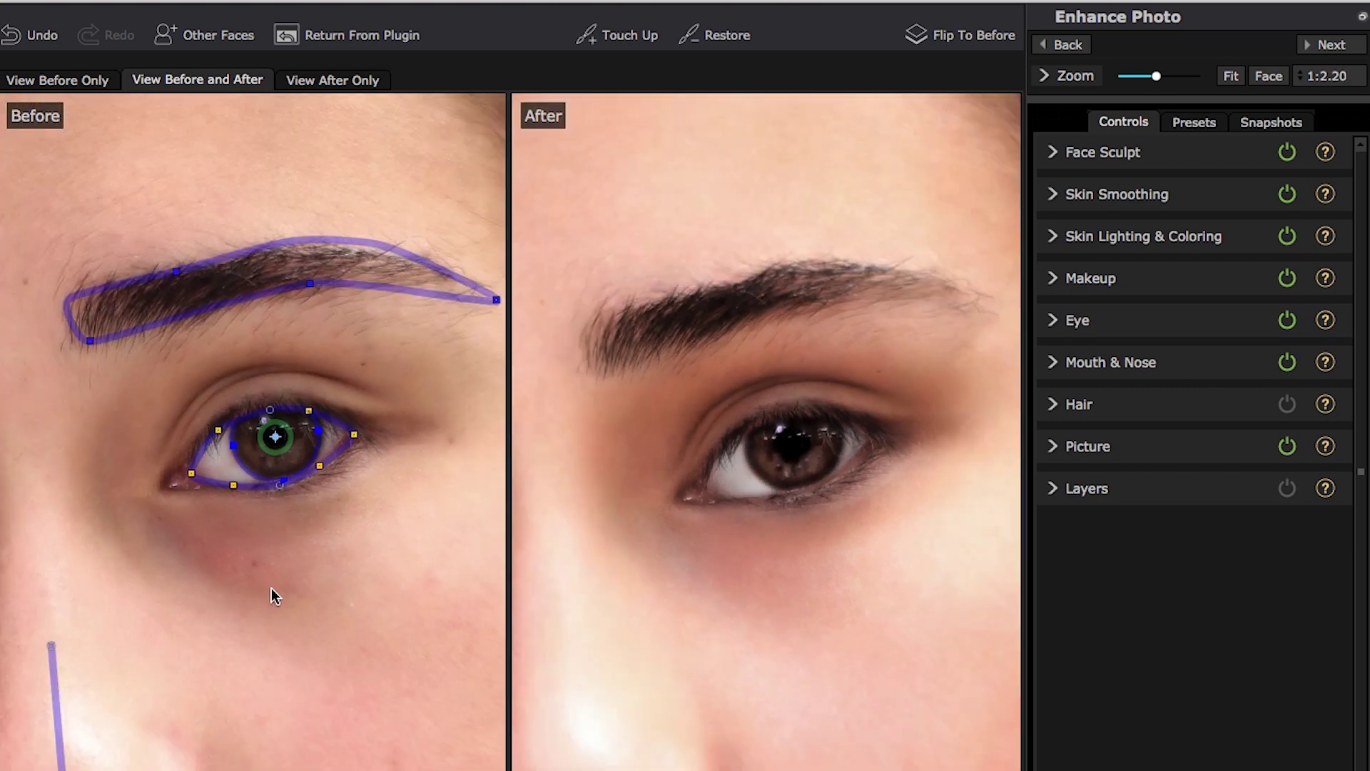
scroll(276, 595, down, 1)
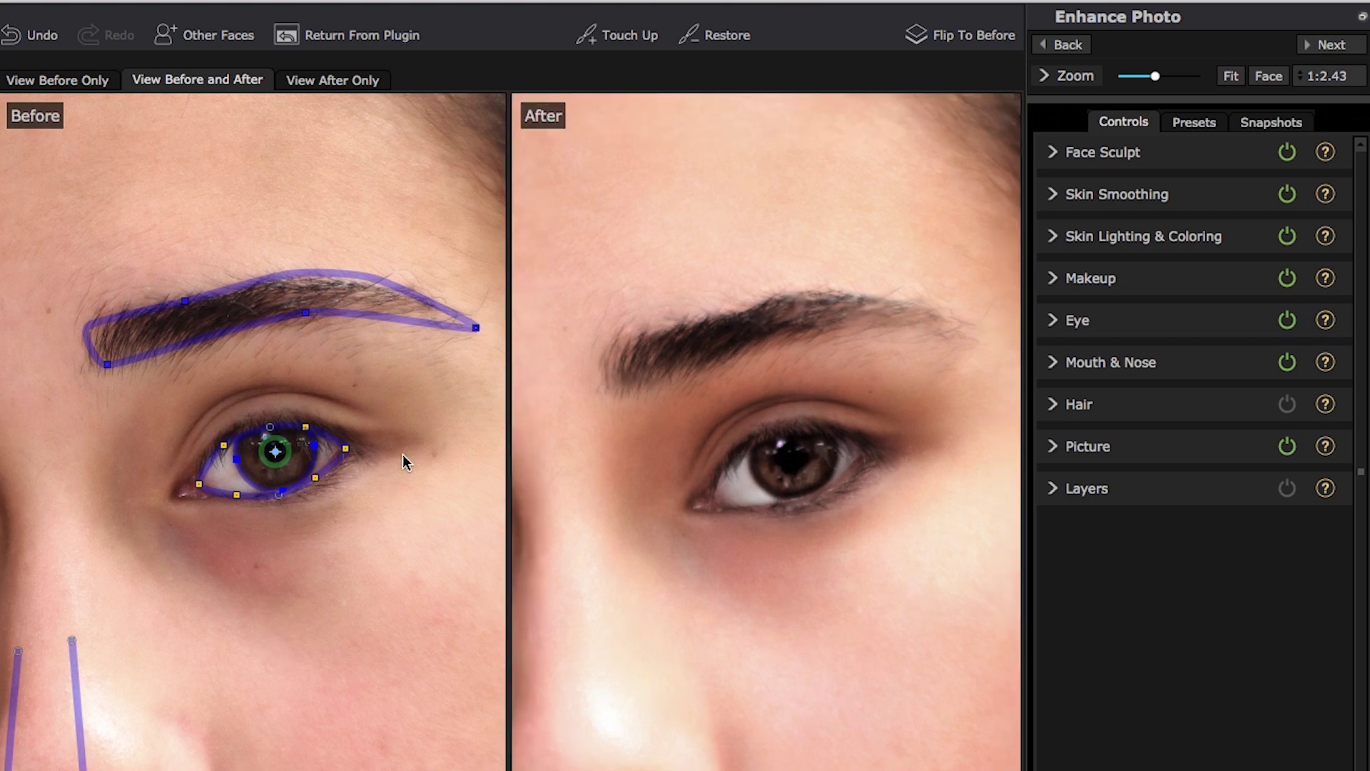
Step: Move the nostril point of the nose outline onto the nose edge and the lip outline's corner onto the mouth corner
drag(743, 620, 792, 184)
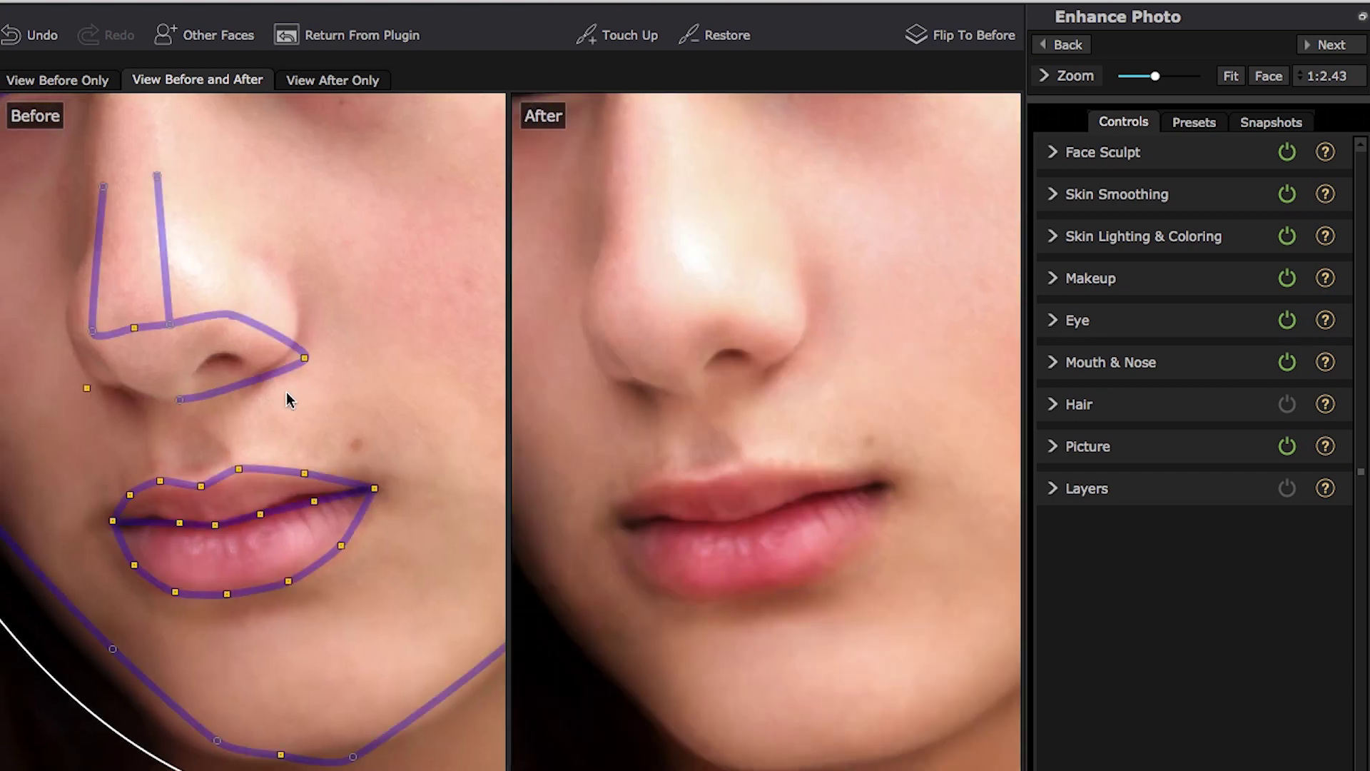
mouse_move(310, 367)
mouse_down()
mouse_move(306, 344)
mouse_move(305, 358)
mouse_up()
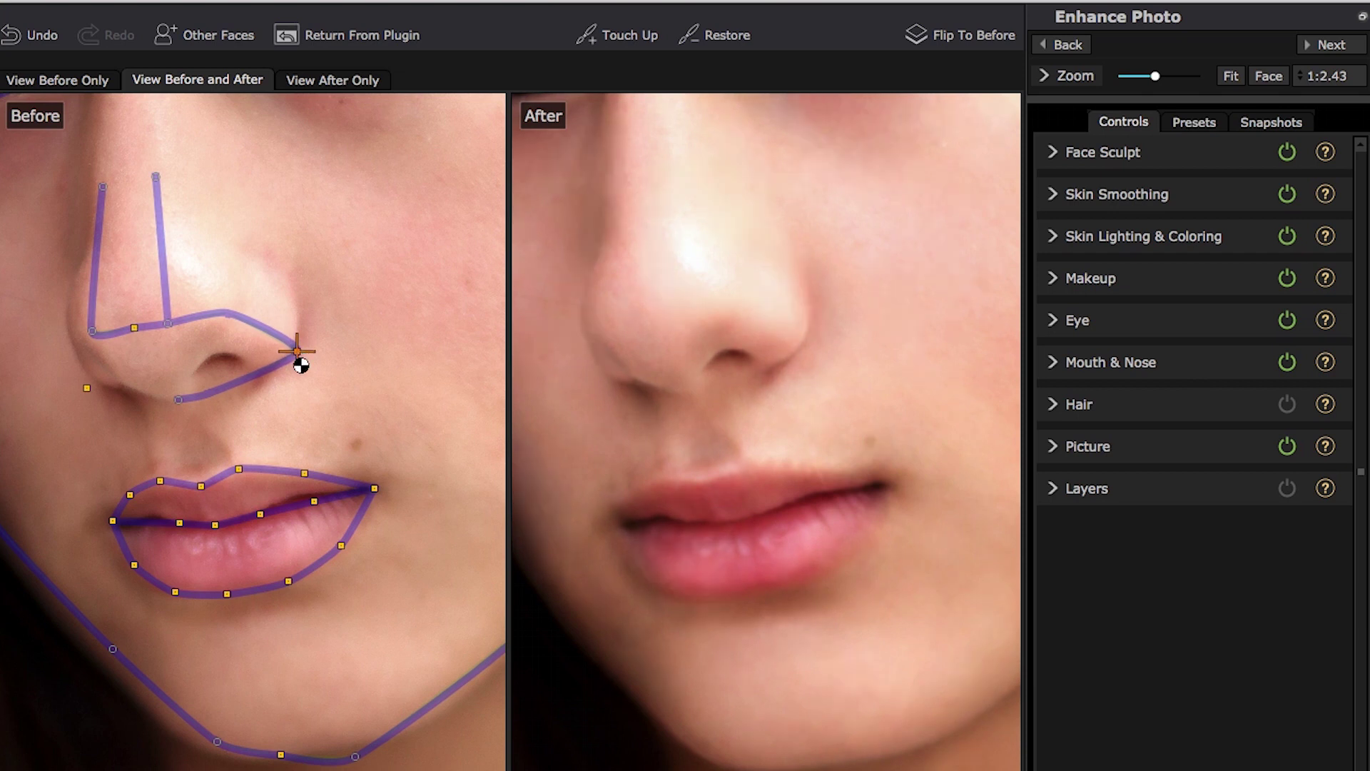
drag(116, 524, 113, 531)
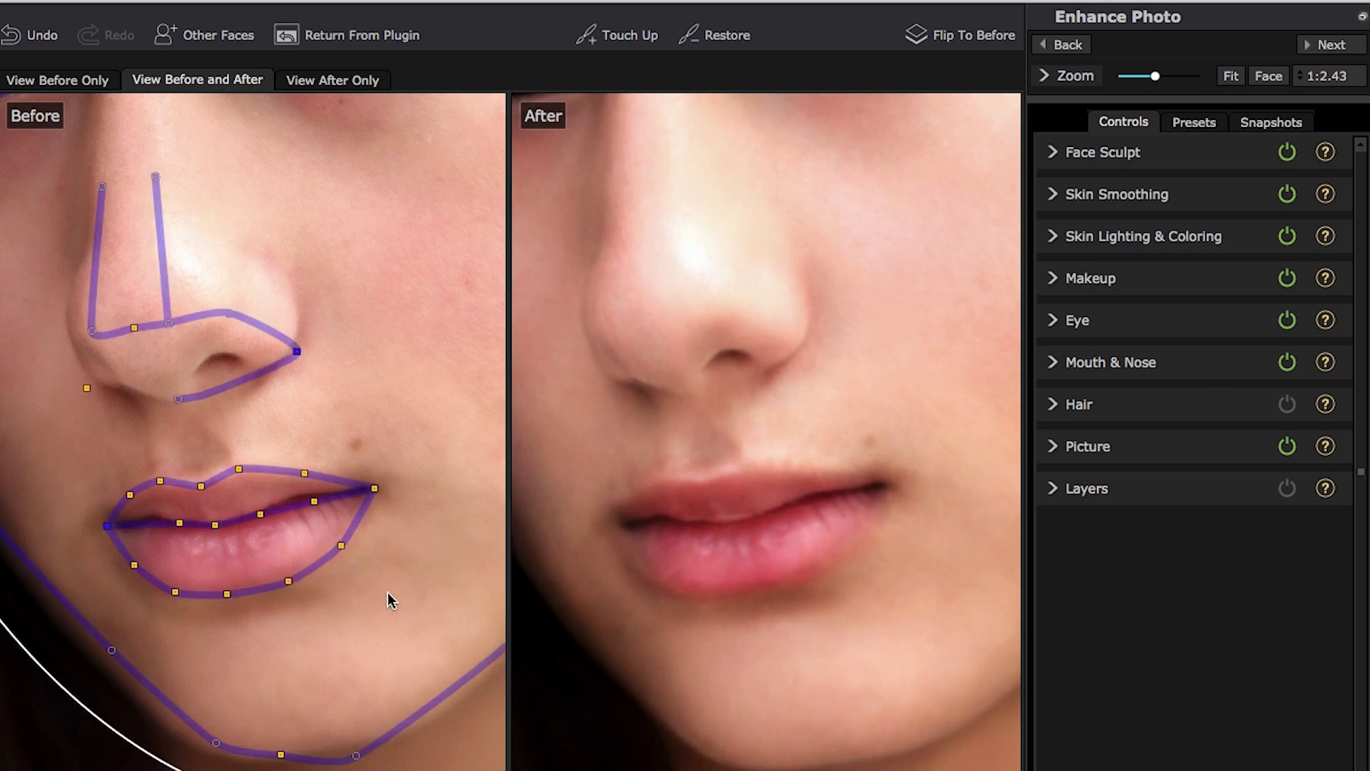
Step: Adjust the face outline to the jaw on both sides of the chin and to the cheek on the image's left
scroll(348, 568, down, 5)
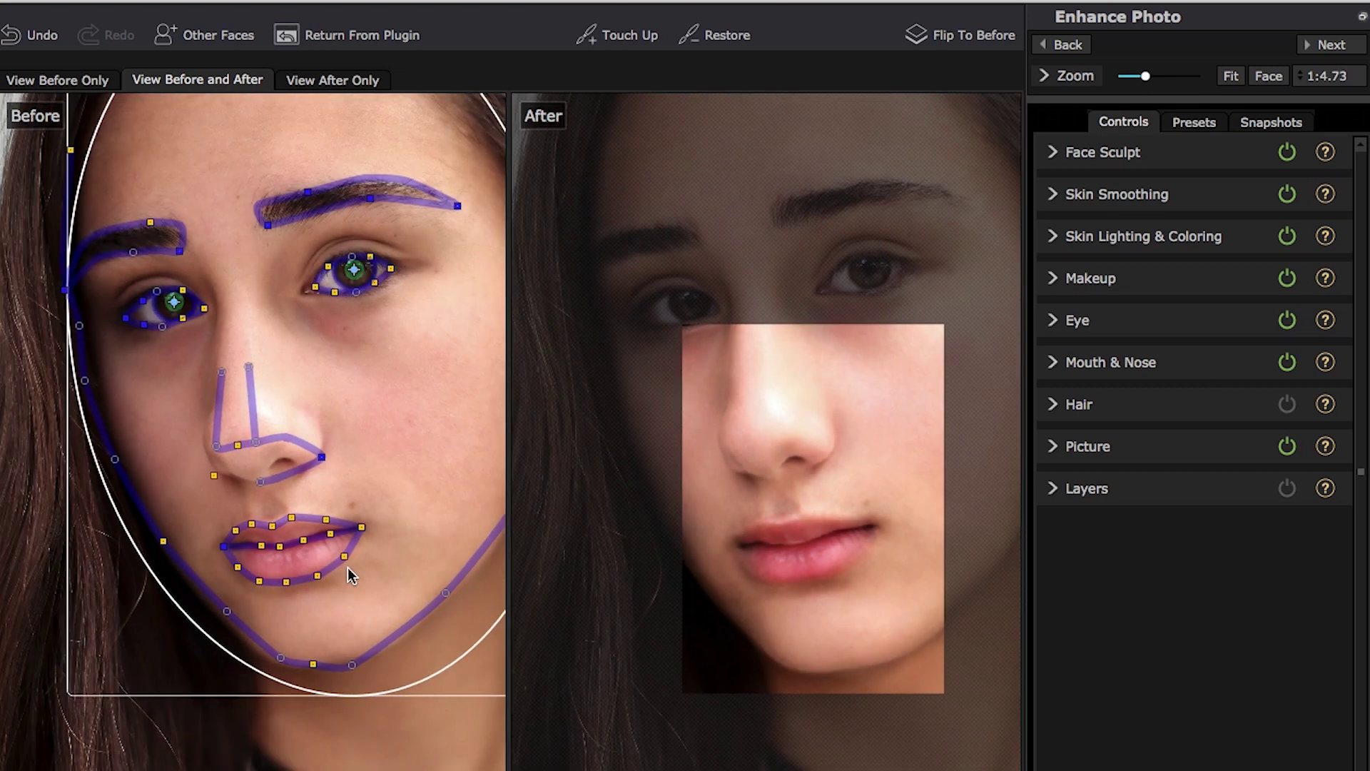
drag(226, 613, 224, 624)
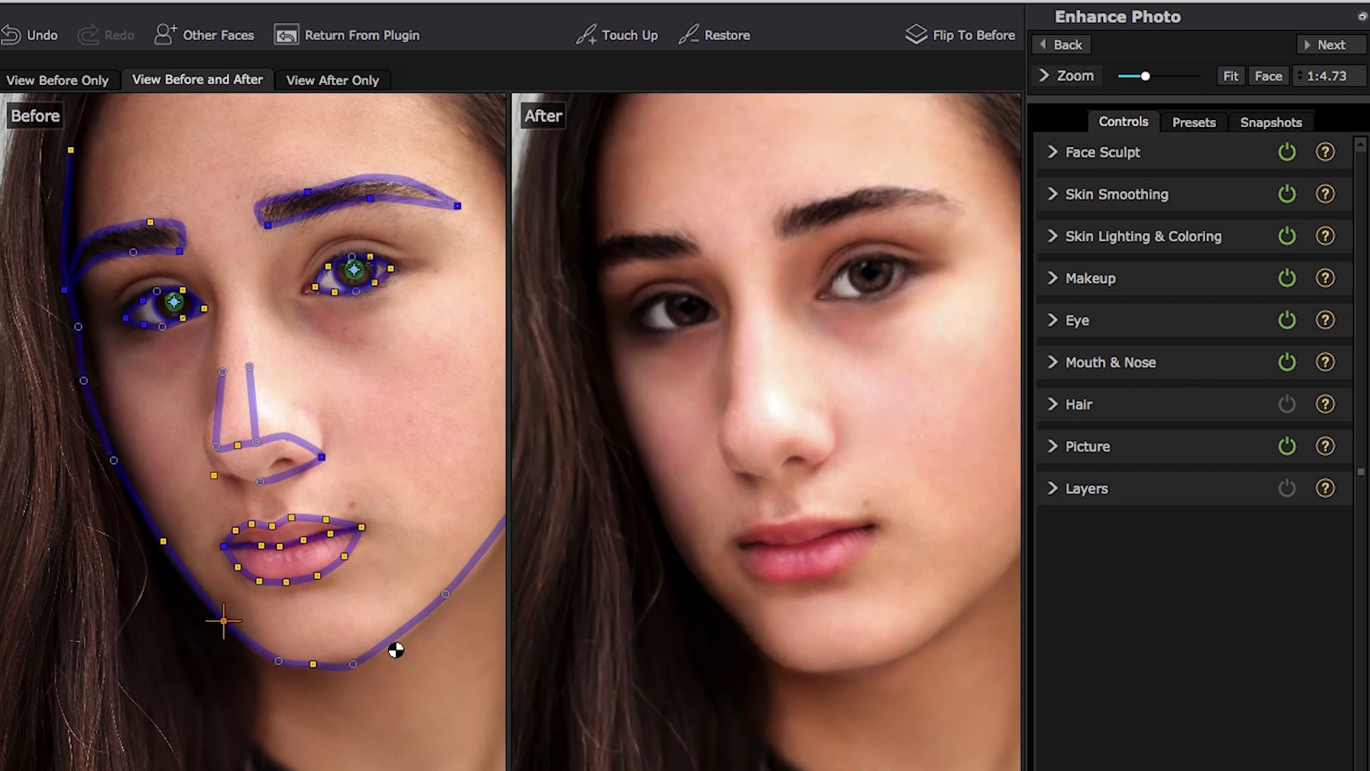
mouse_move(444, 593)
mouse_down()
mouse_move(454, 608)
mouse_move(446, 600)
mouse_up()
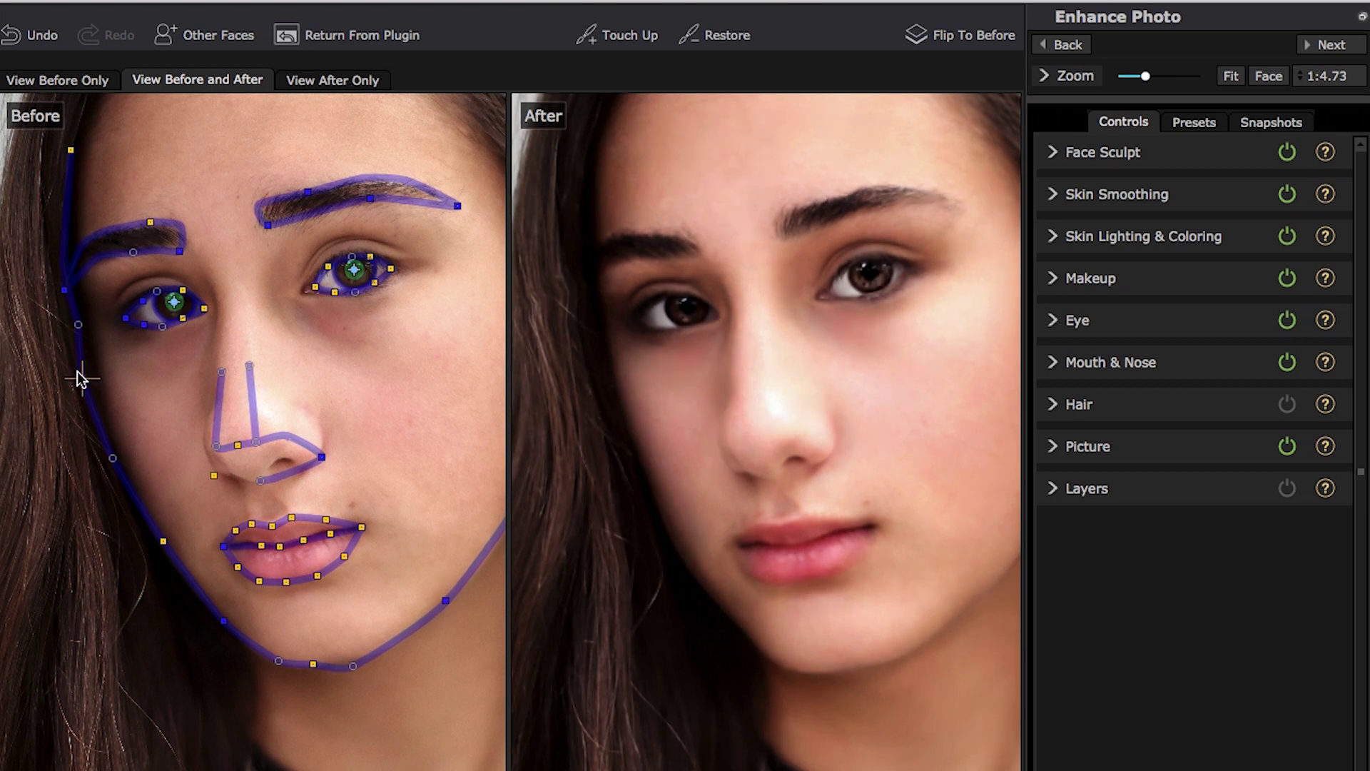
mouse_move(130, 494)
drag(112, 458, 122, 457)
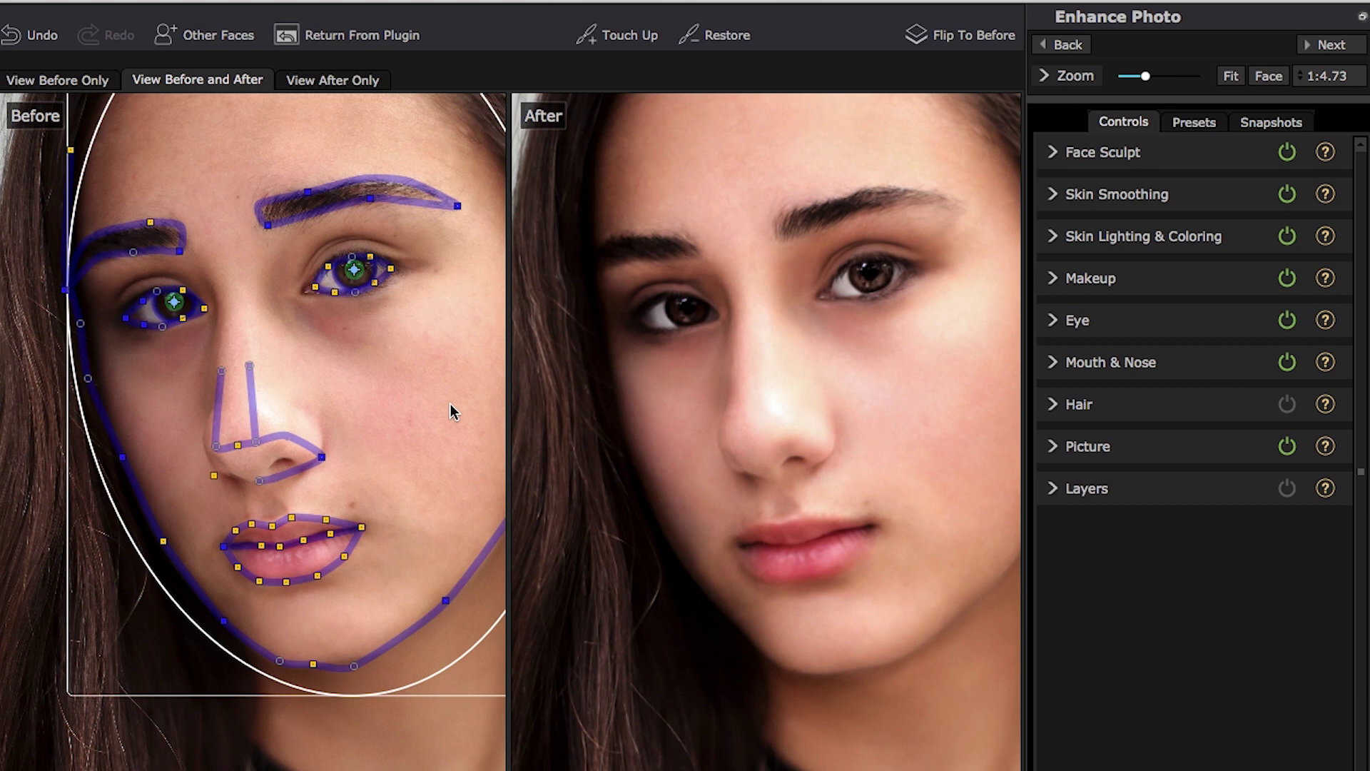
Step: Try moving the forehead outline's hairline point down onto the forehead, just above the eyebrows
scroll(899, 379, down, 3)
scroll(599, 409, up, 6)
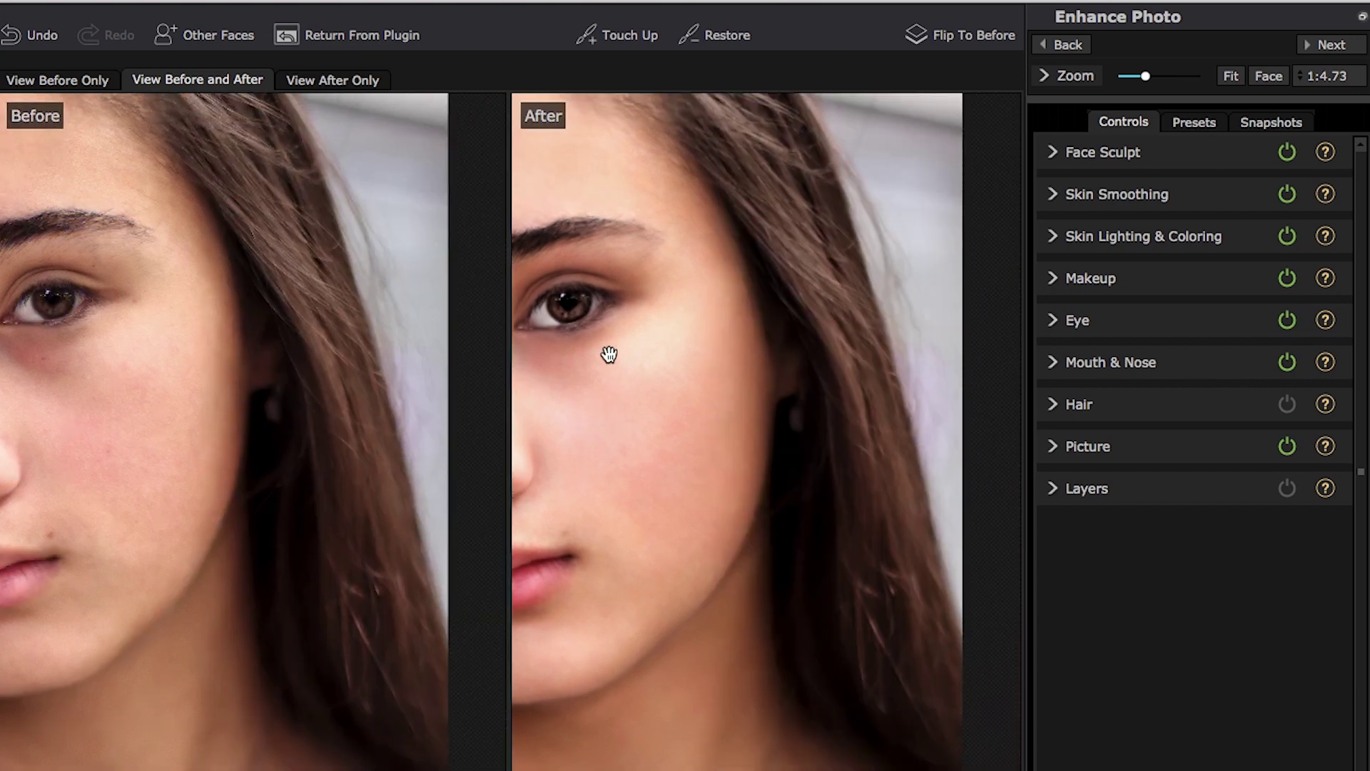
scroll(629, 415, down, 3)
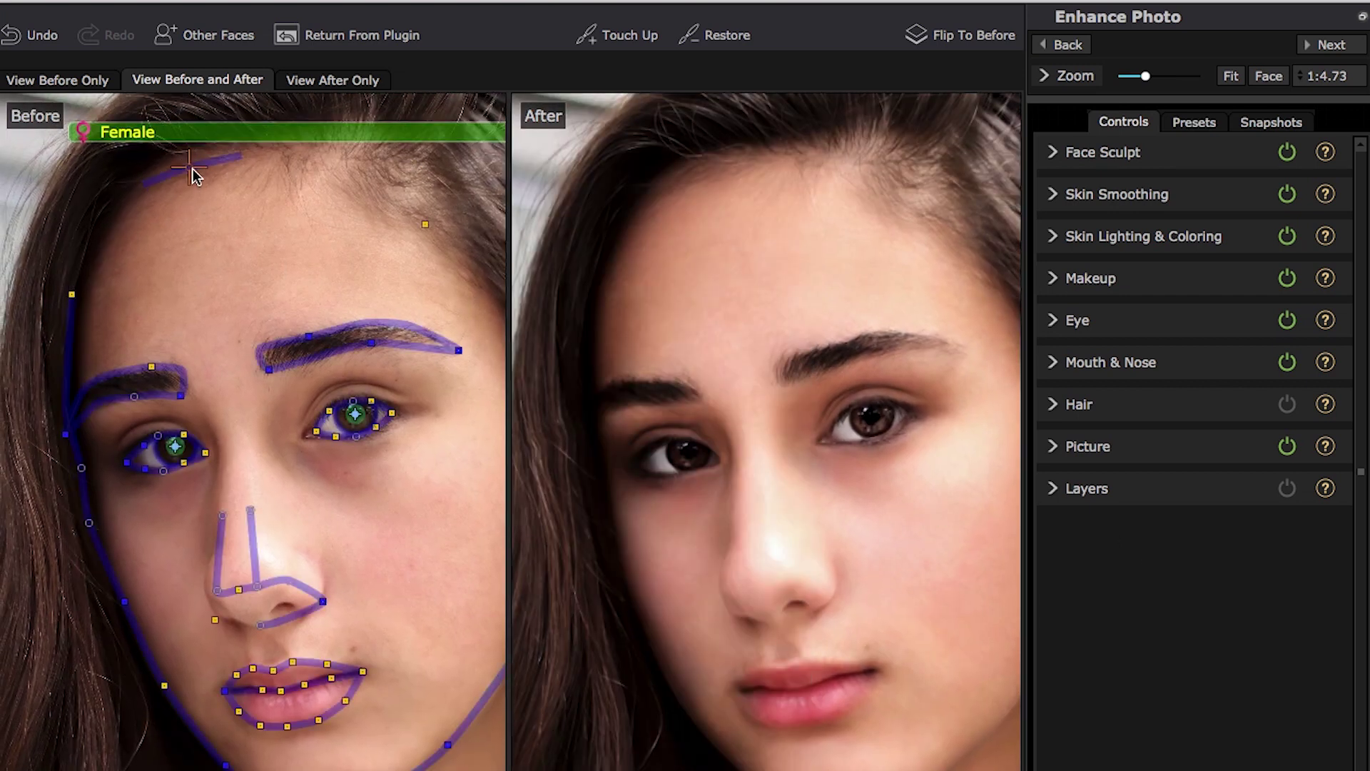
drag(193, 173, 194, 294)
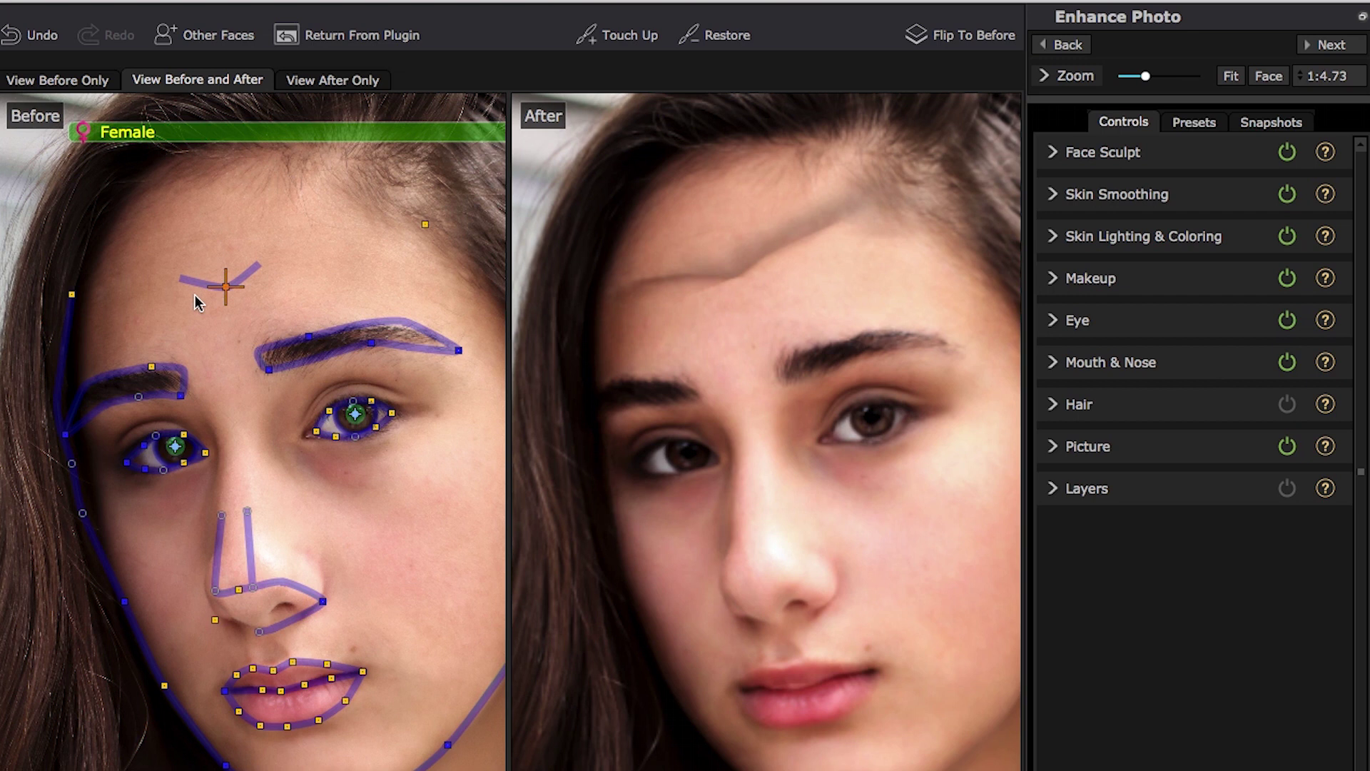
mouse_move(197, 303)
mouse_down()
mouse_move(193, 222)
mouse_move(197, 317)
mouse_up()
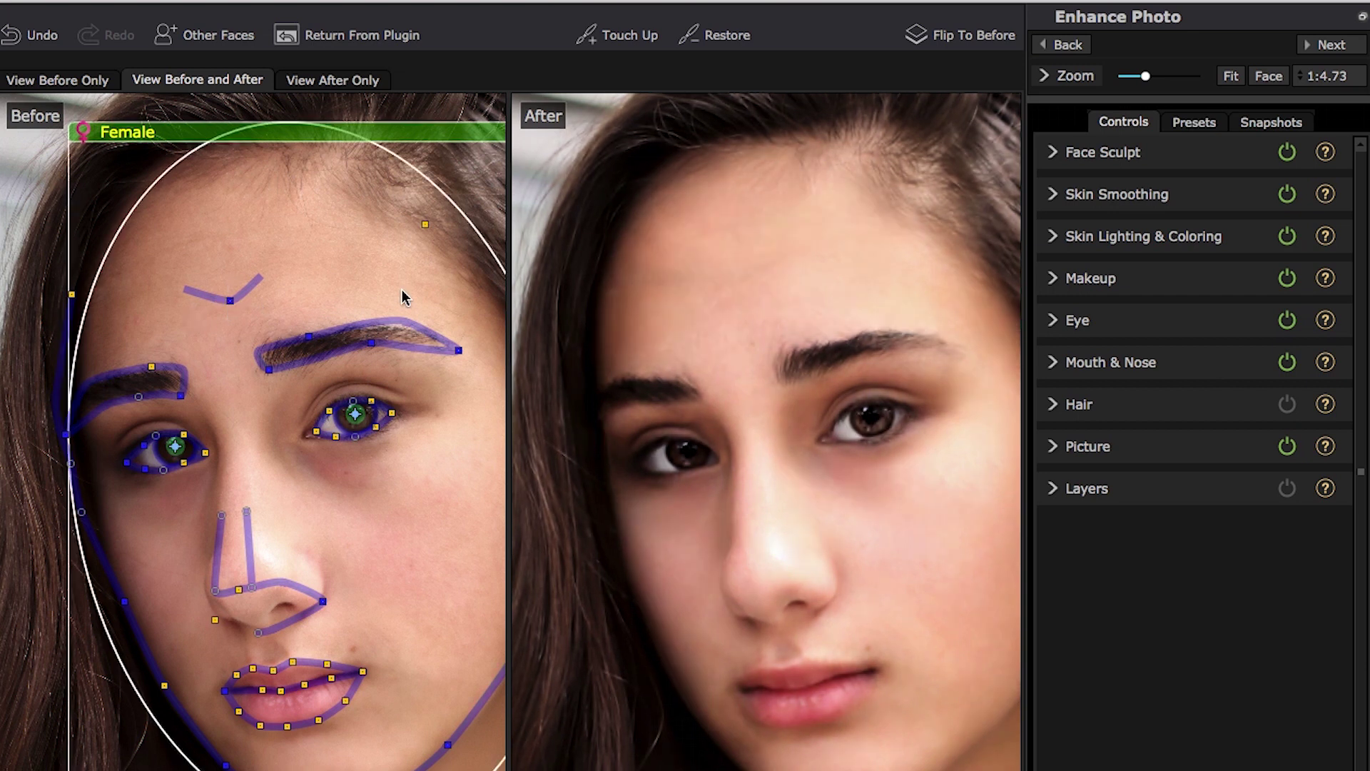
Step: Move the forehead outline point back up onto the hairline
mouse_move(236, 293)
drag(227, 254, 202, 152)
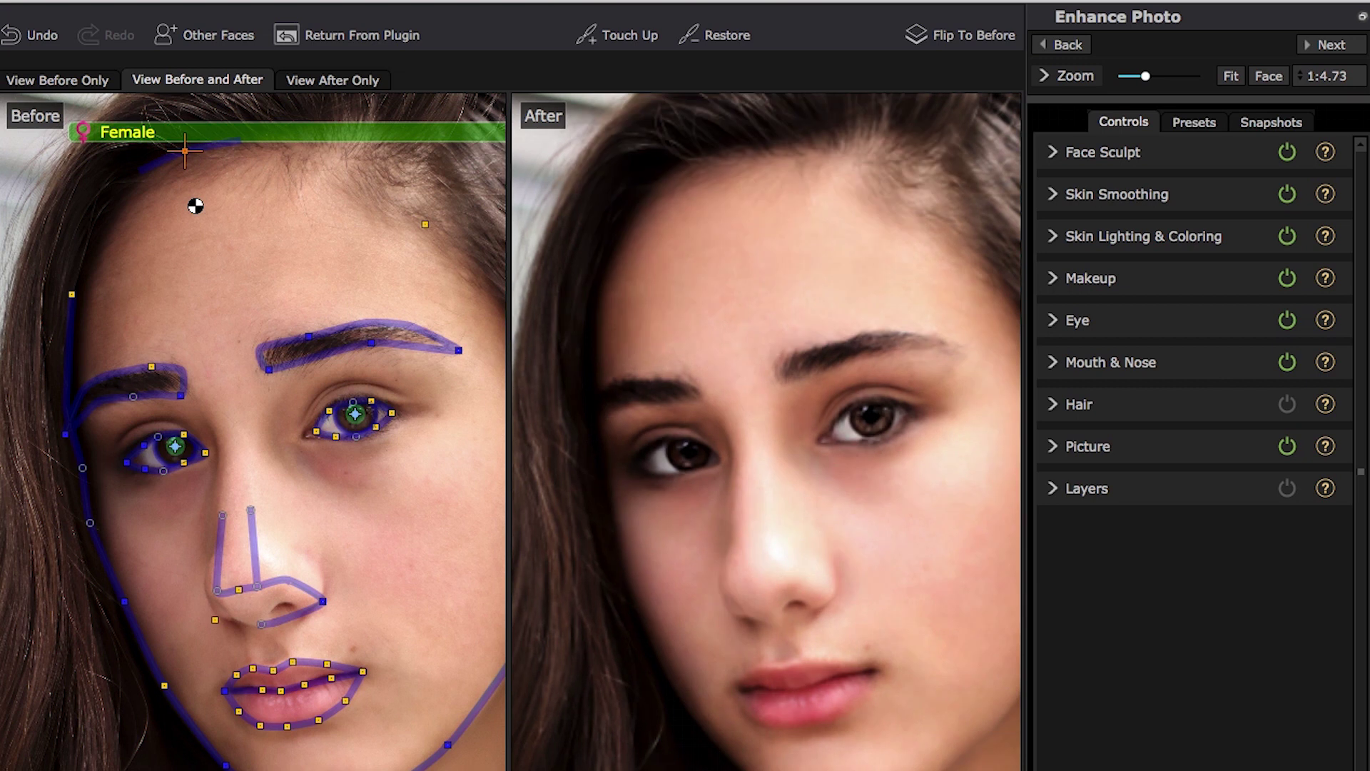
mouse_move(193, 168)
mouse_down()
mouse_move(189, 100)
mouse_move(204, 182)
mouse_move(201, 152)
mouse_up()
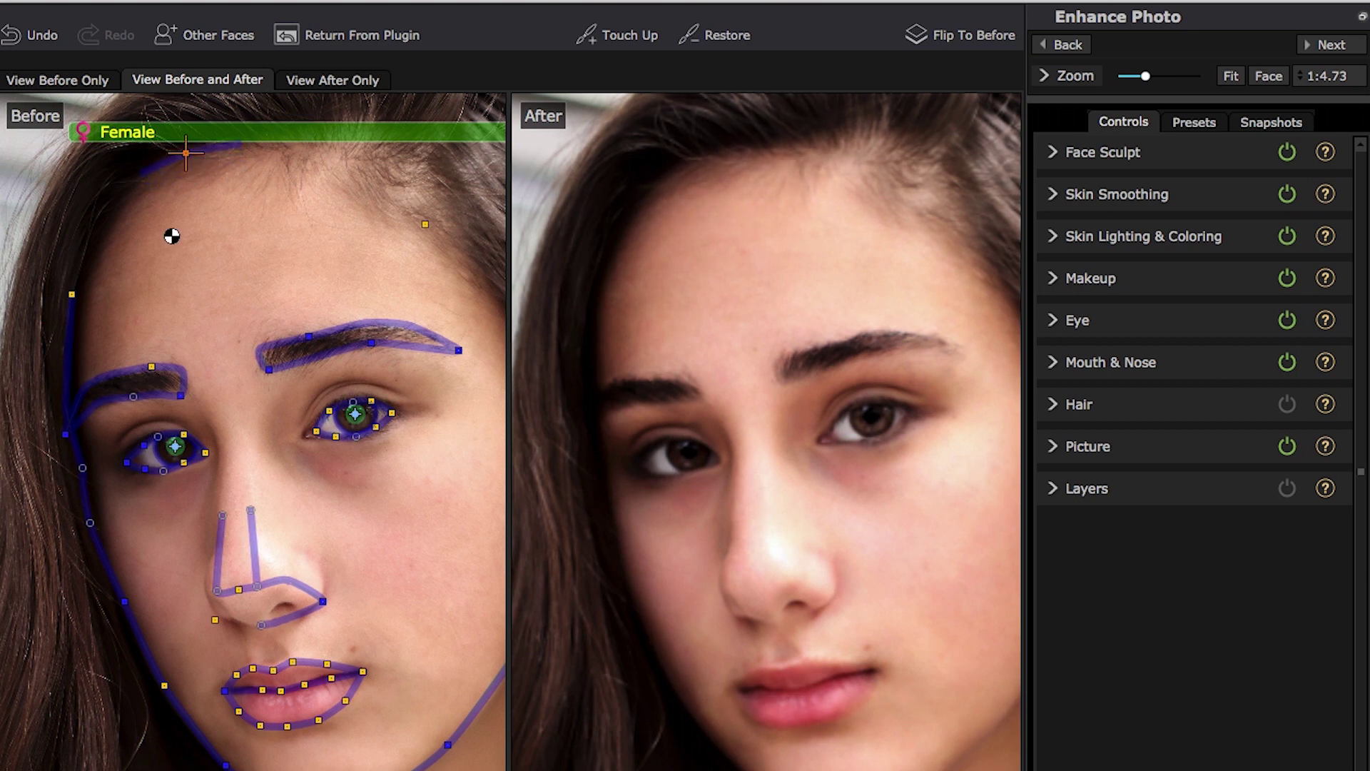
Step: Compare the portrait with Face Sculpt off and on, and examine the Face Sculpt settings
scroll(795, 514, down, 2)
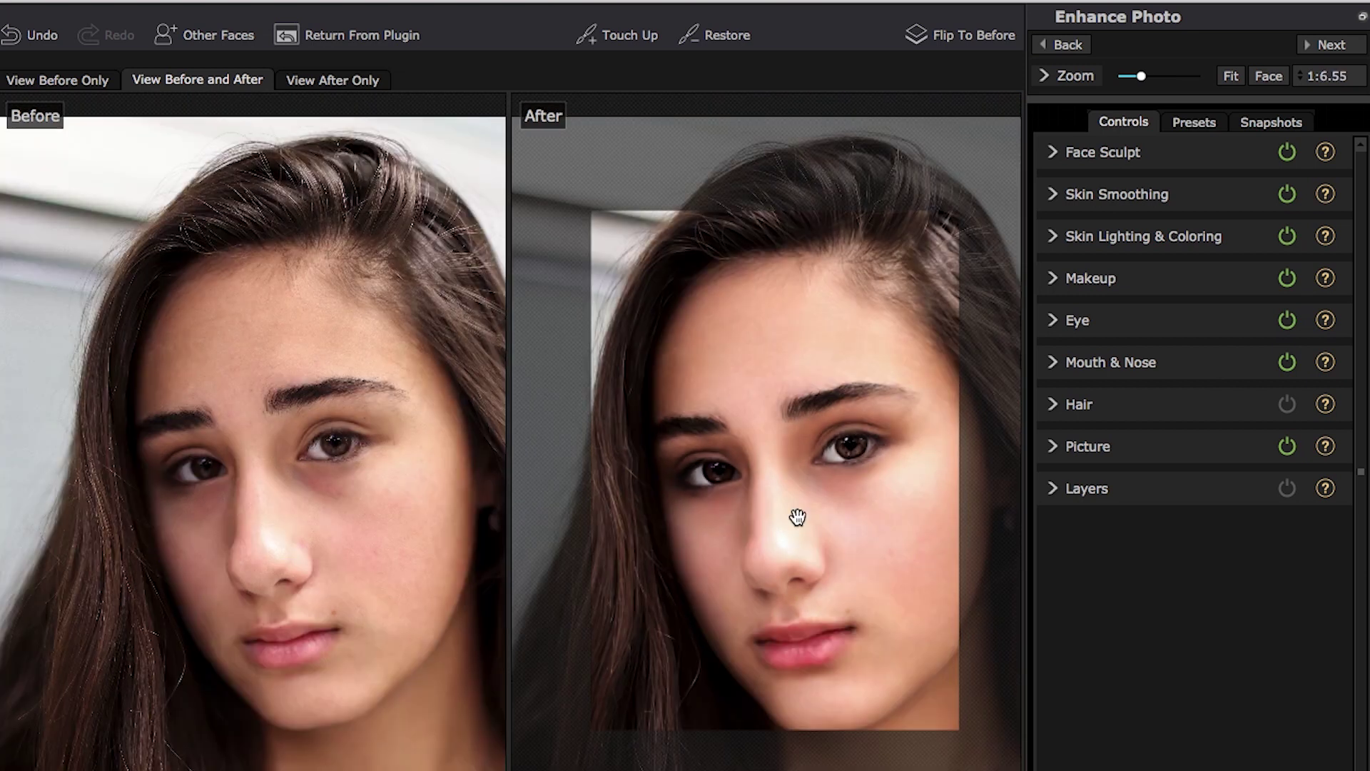
scroll(797, 517, up, 1)
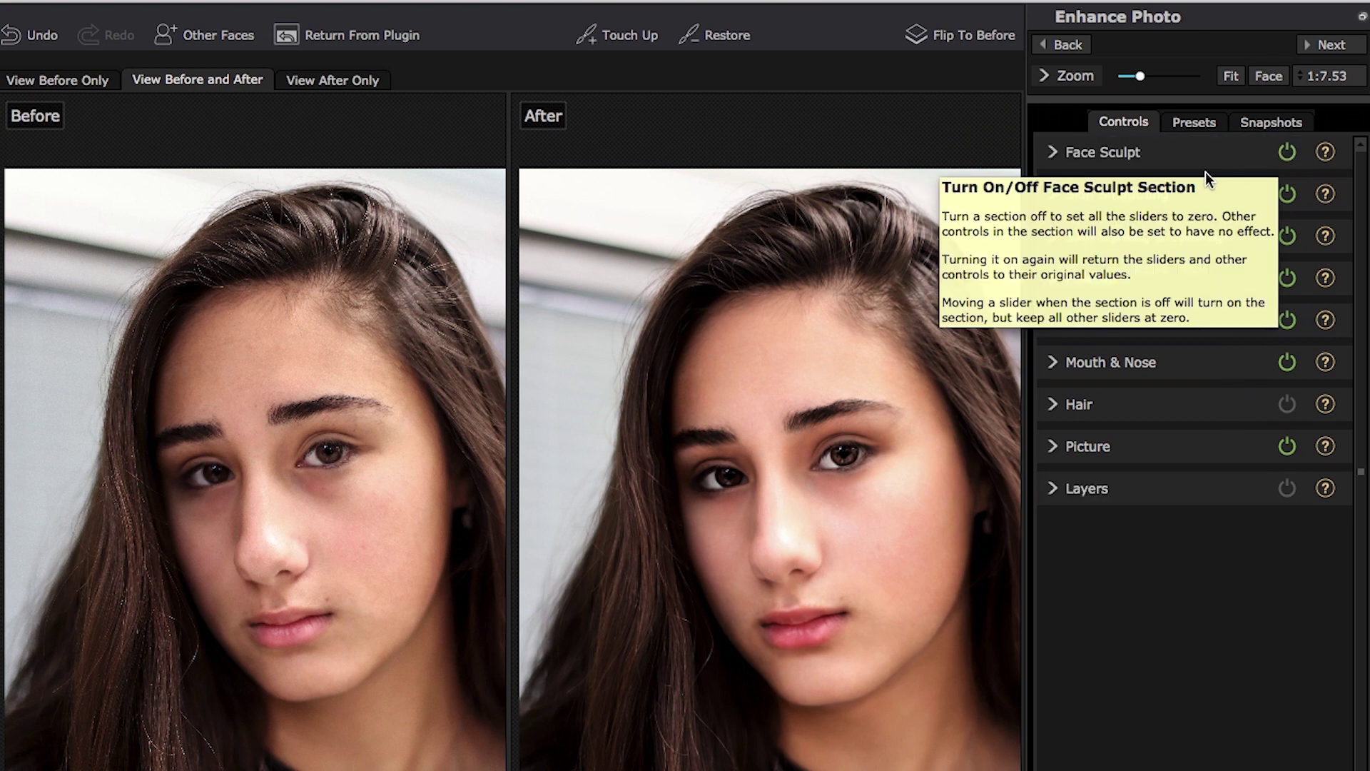
click(1288, 152)
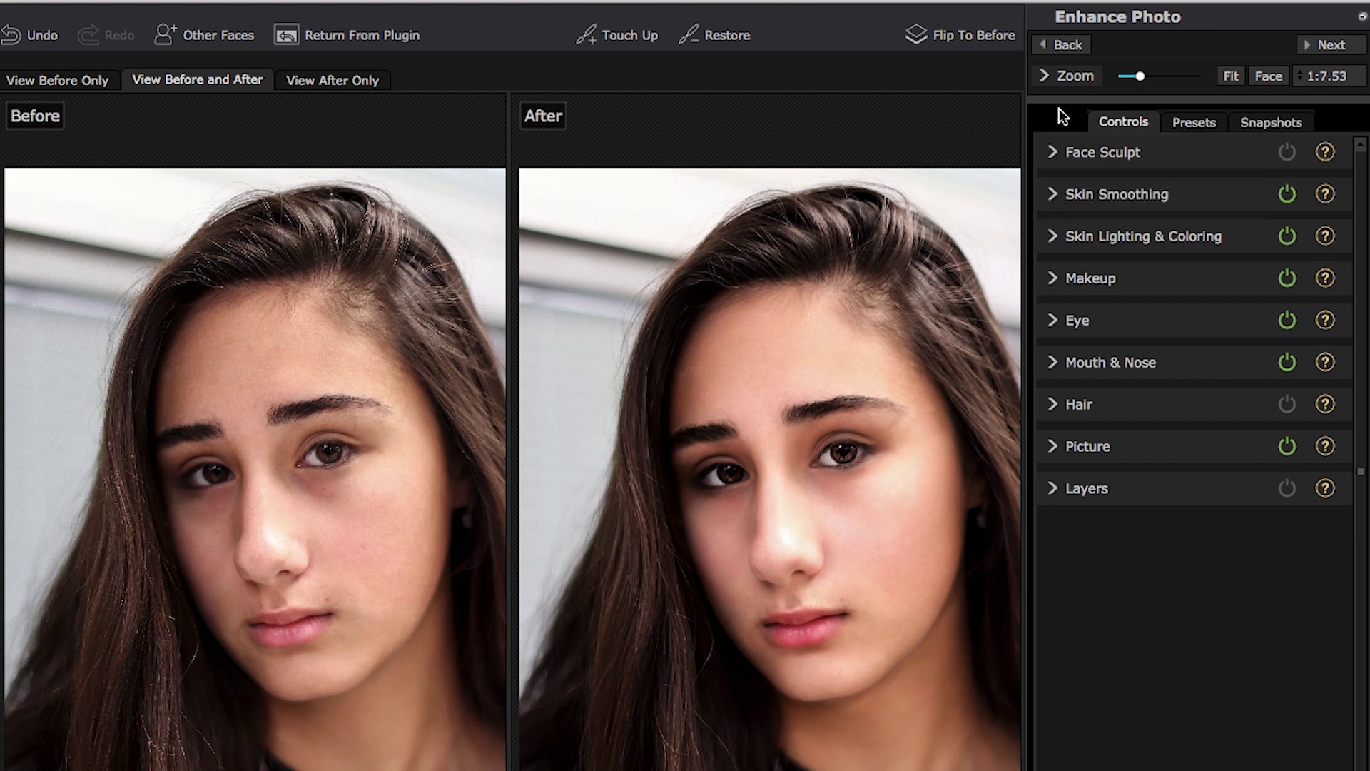
click(1052, 154)
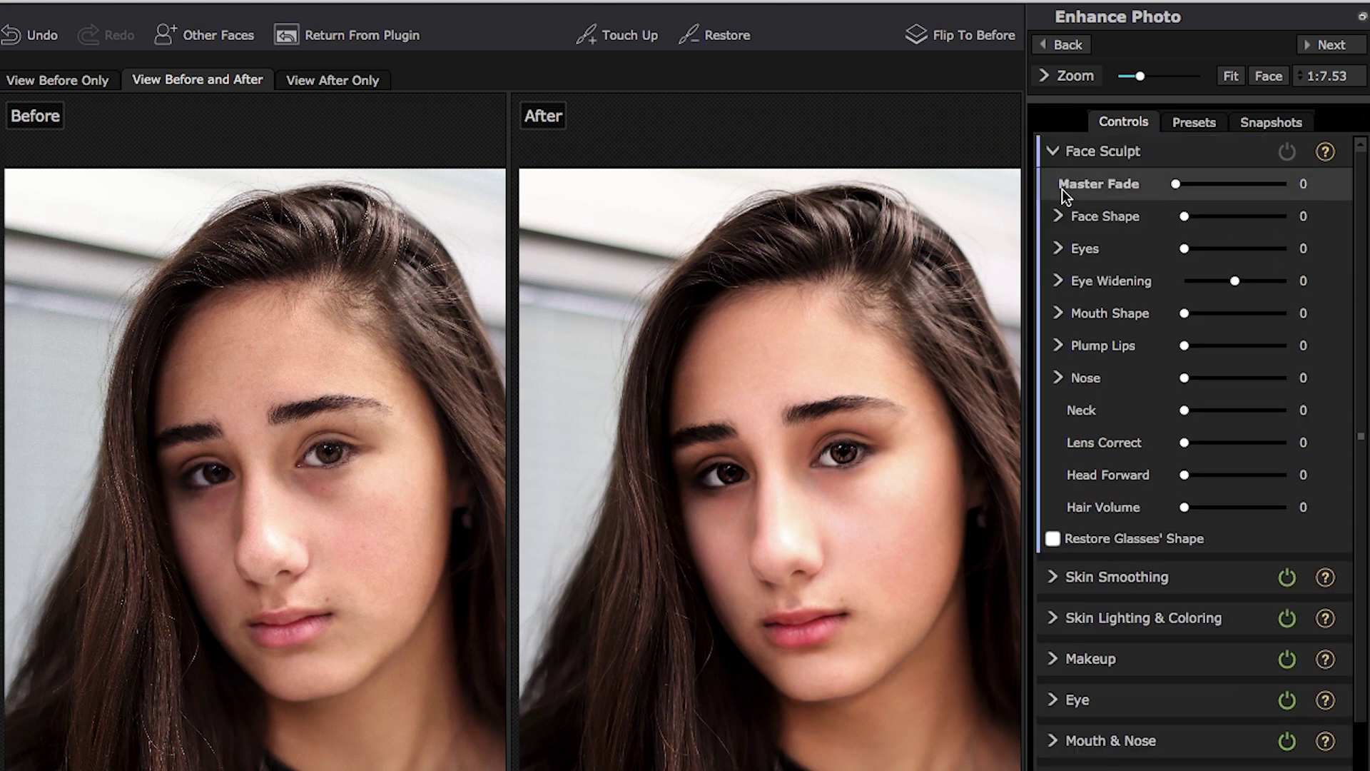
click(1060, 152)
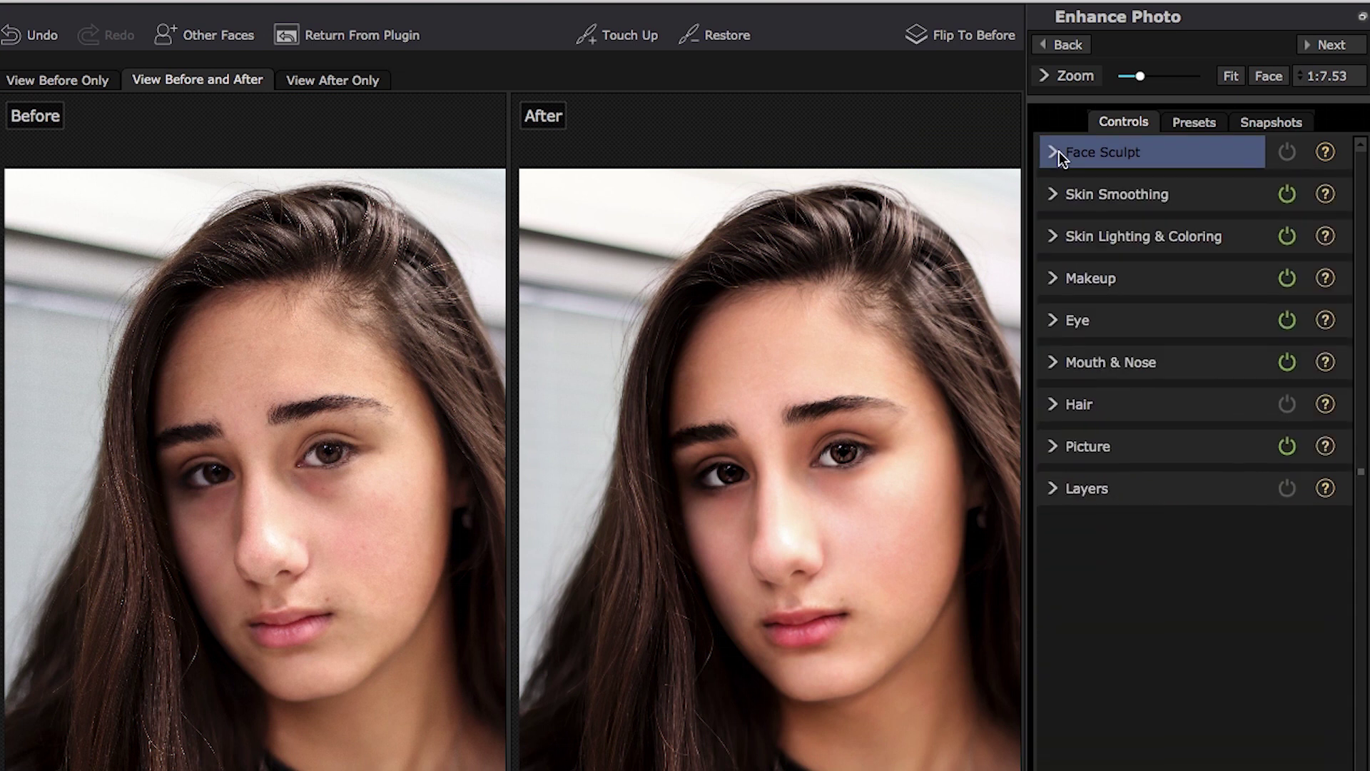
click(1287, 152)
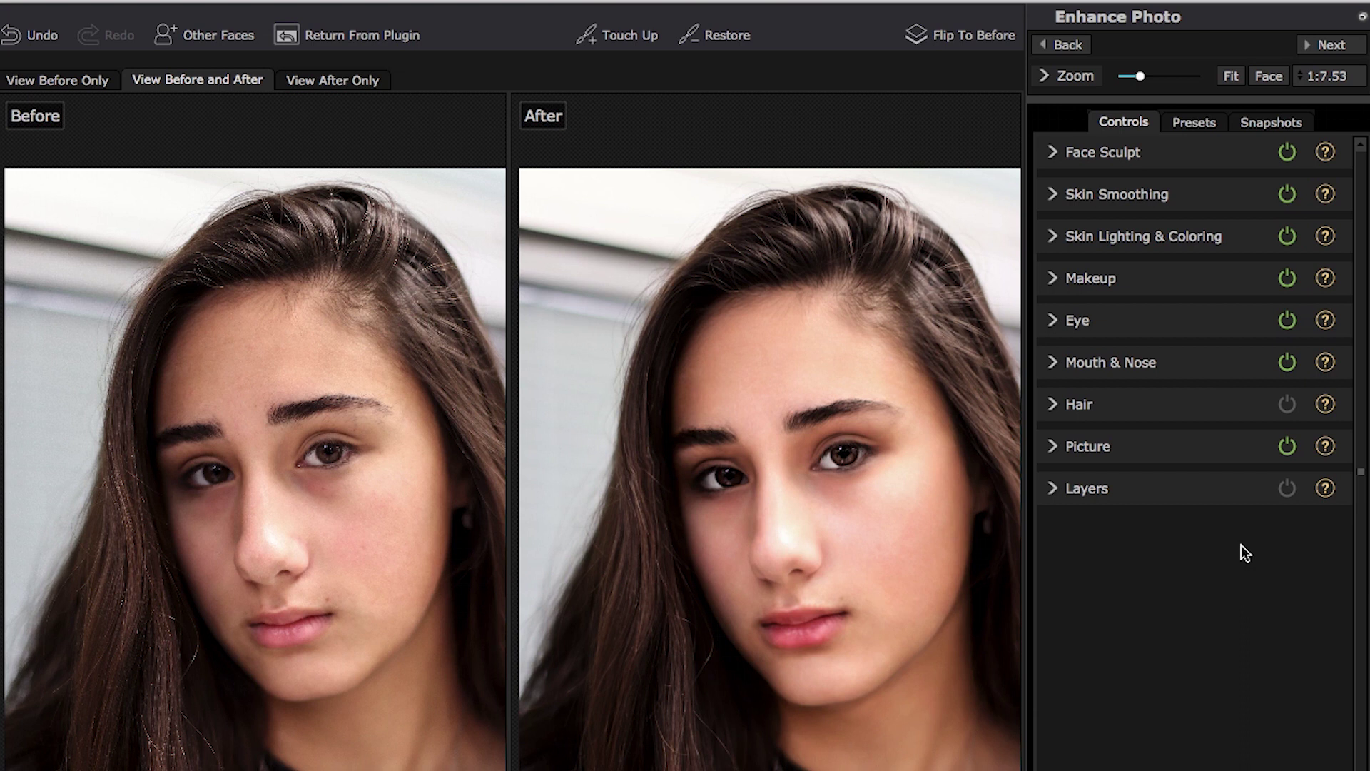
click(1285, 156)
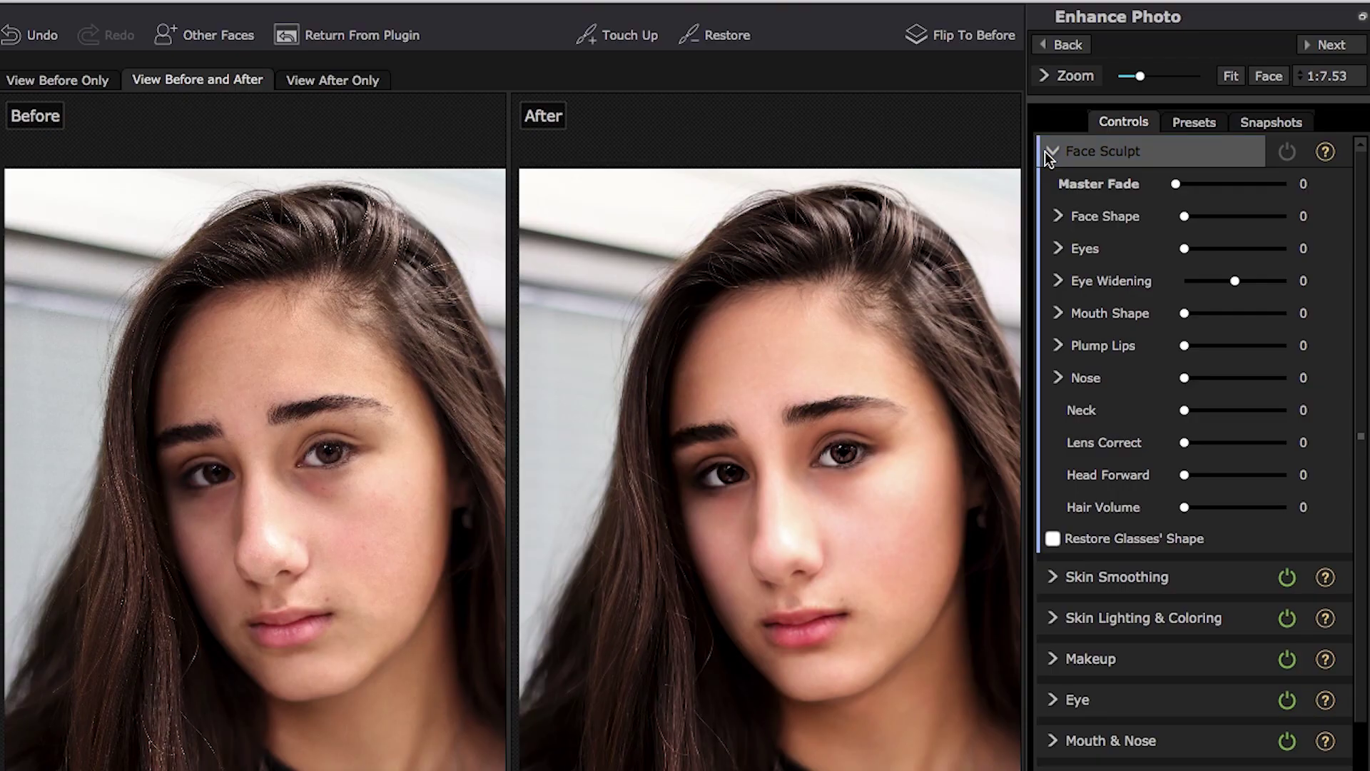
click(1049, 152)
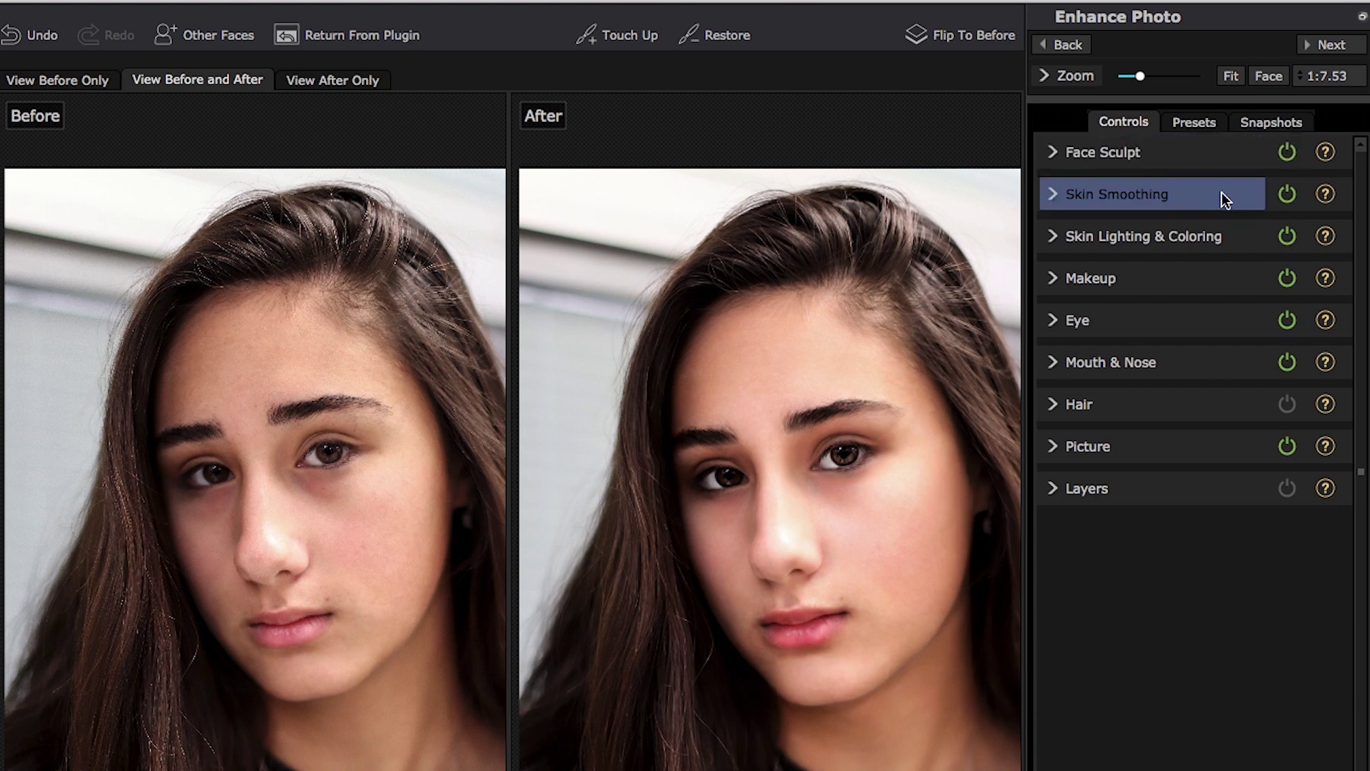
Step: Compare the portrait with Skin Smoothing off and on, then with Skin Lighting & Coloring off and on
click(1284, 195)
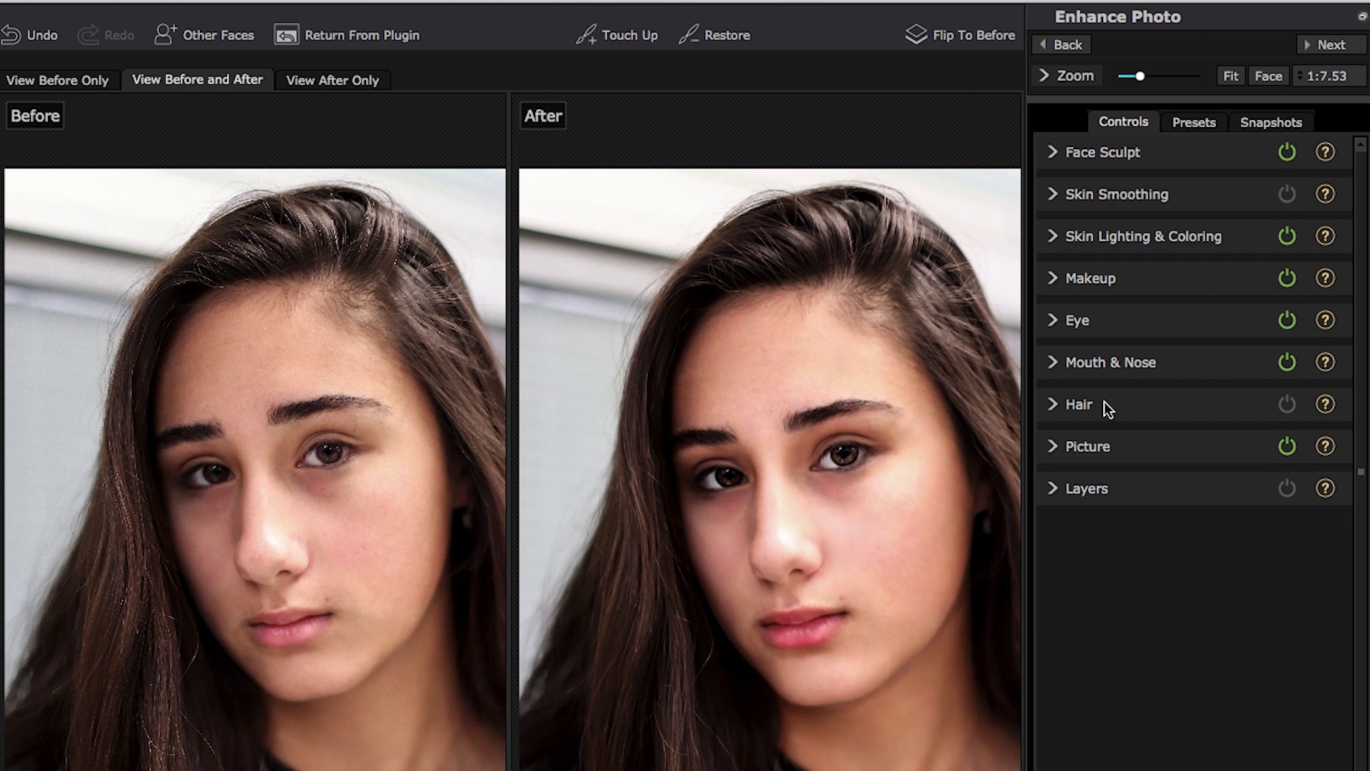
click(1288, 195)
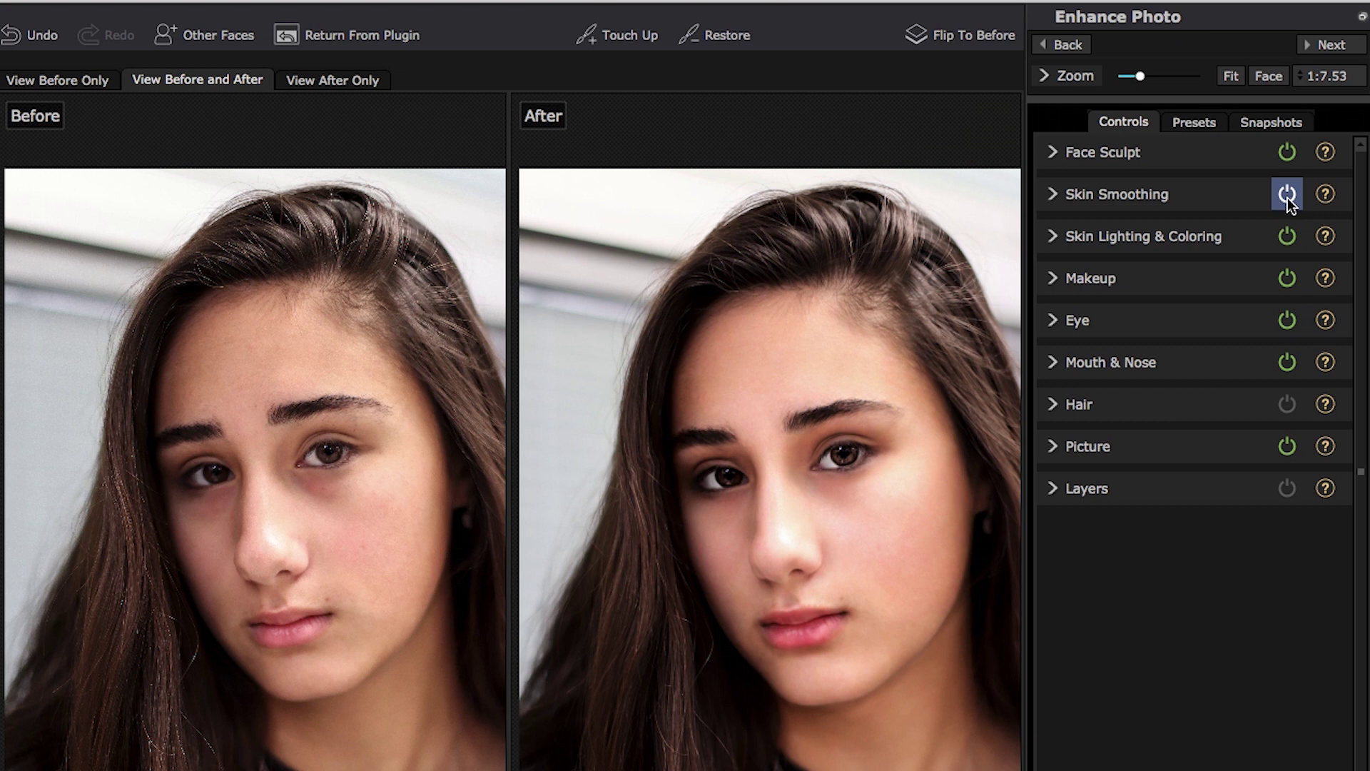
click(1287, 238)
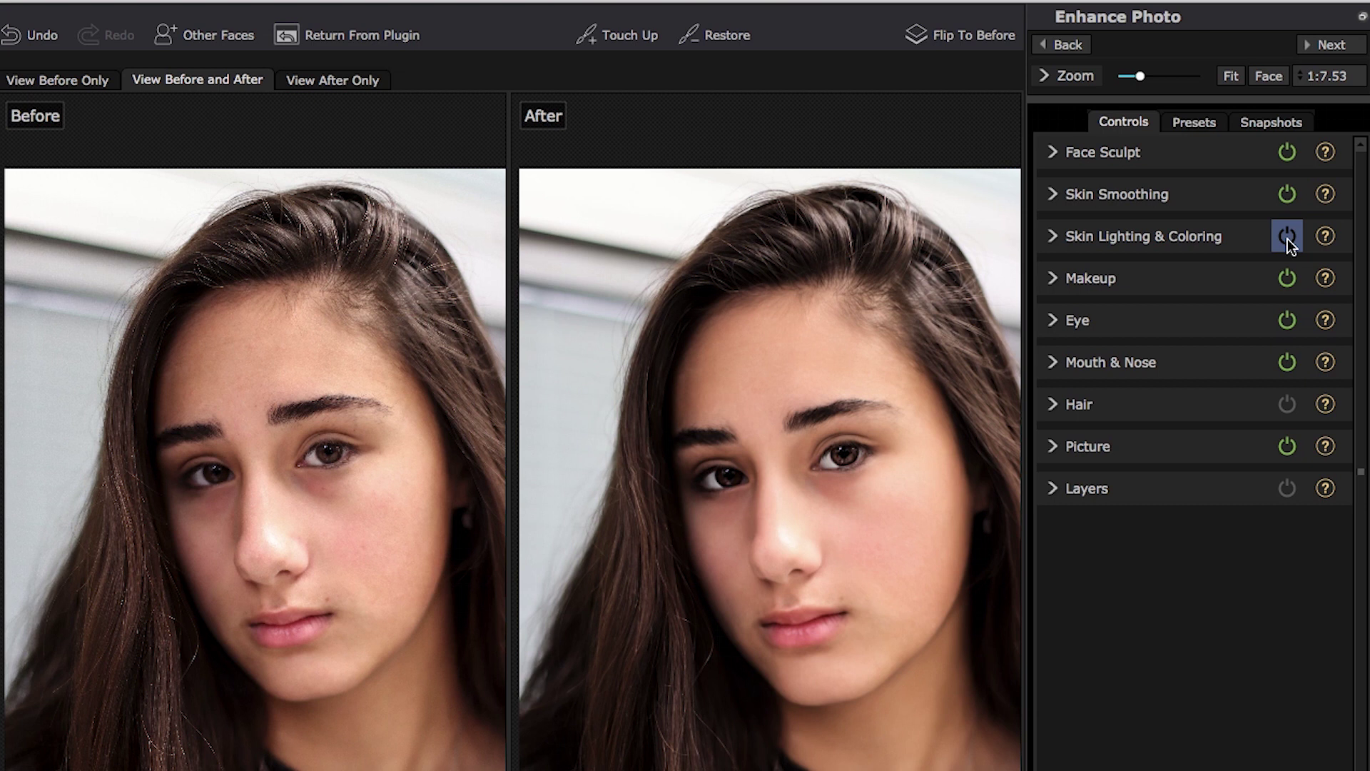
click(1289, 243)
click(1287, 238)
click(1288, 238)
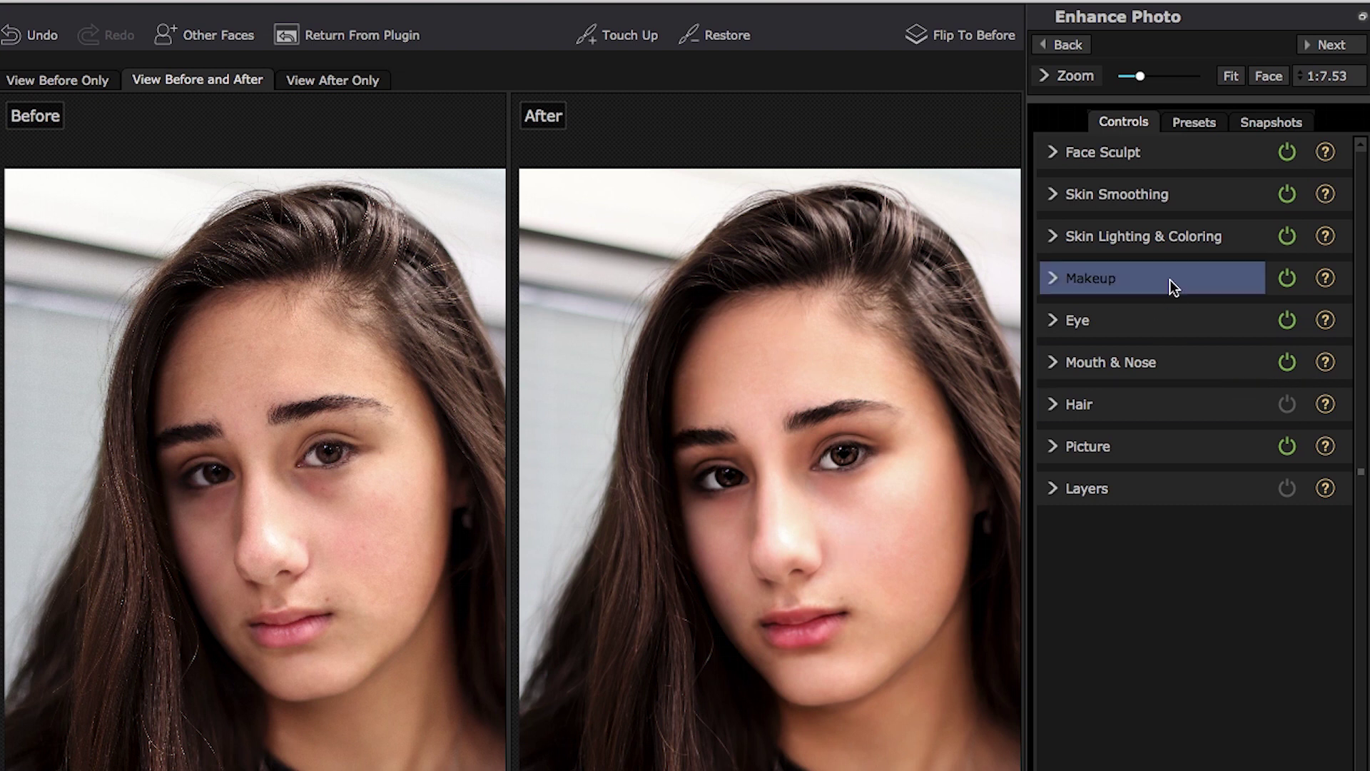
Step: Examine the Skin Lighting & Coloring settings, including the Skin Color values and the available skin tone types
click(1051, 235)
scroll(1136, 574, down, 5)
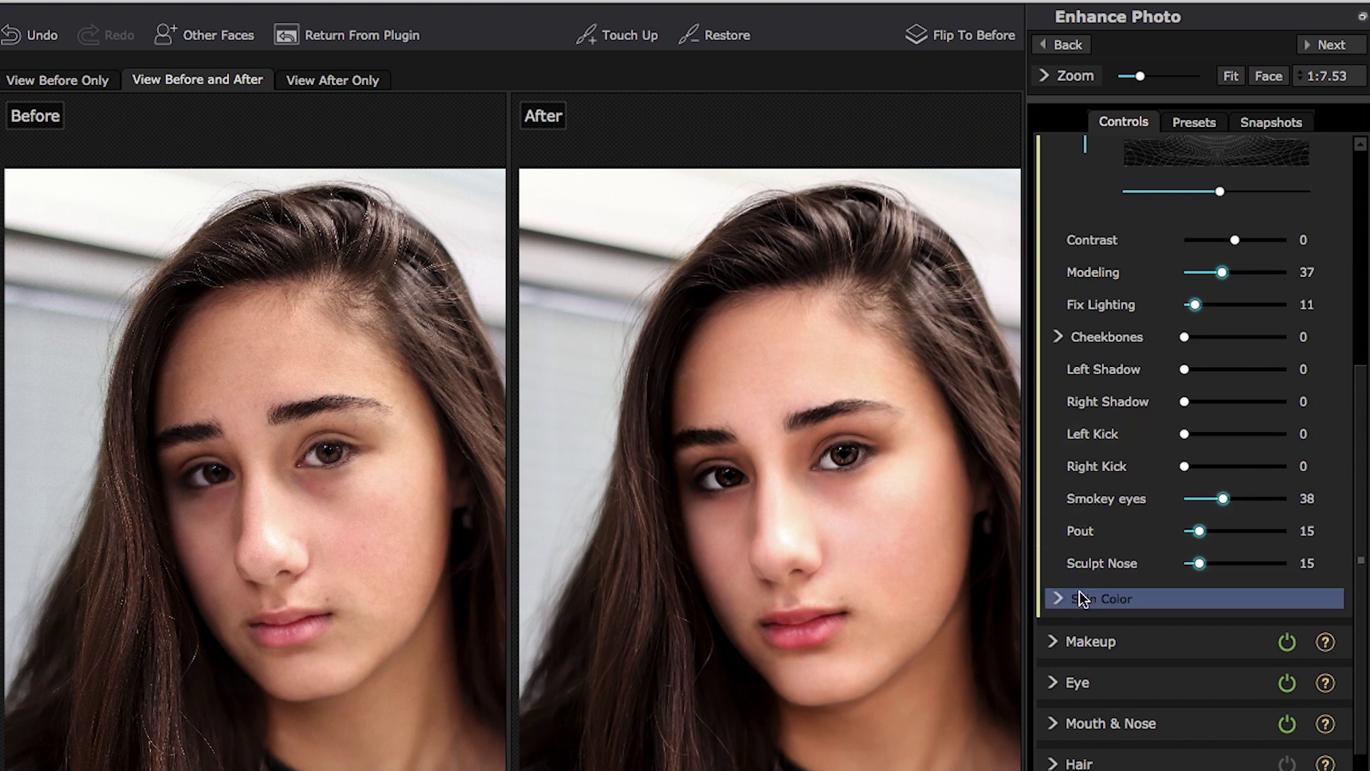
click(1064, 601)
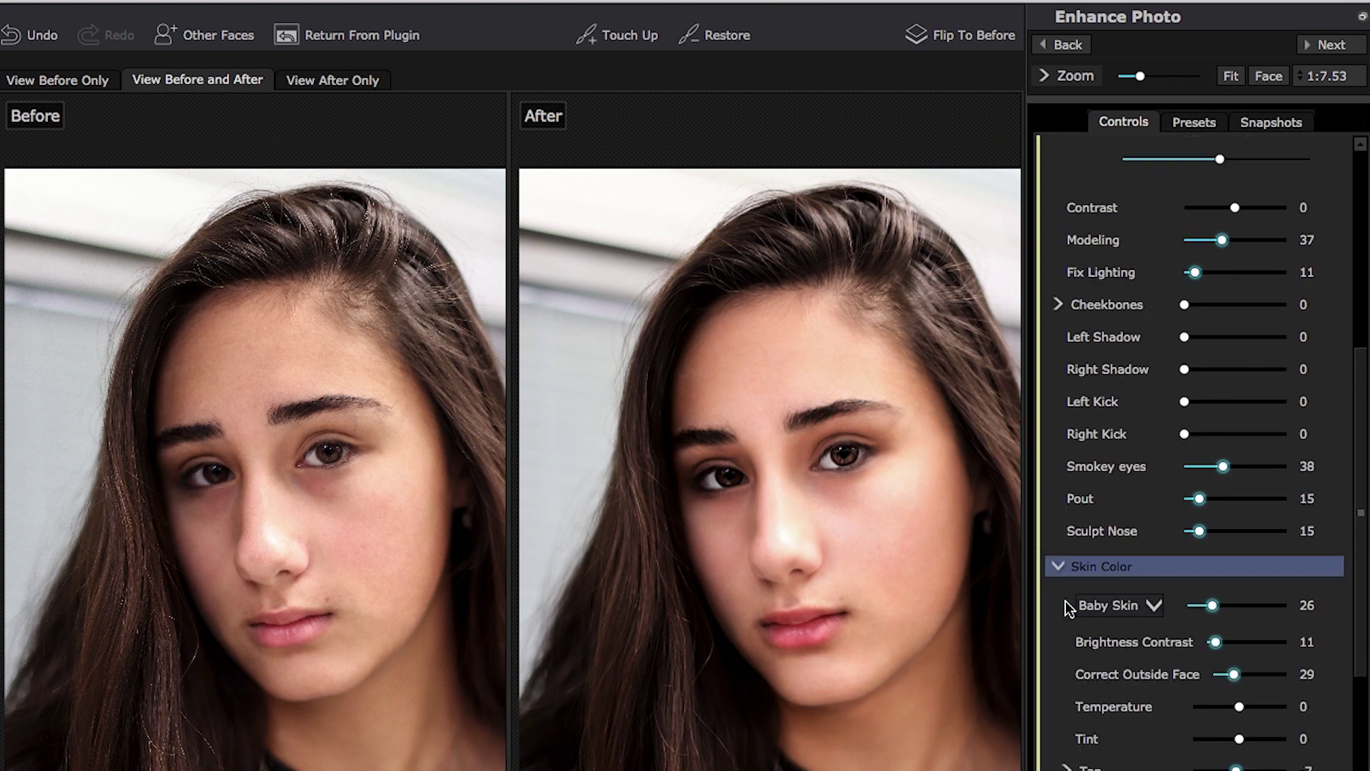
scroll(1065, 600, down, 3)
scroll(1088, 600, up, 2)
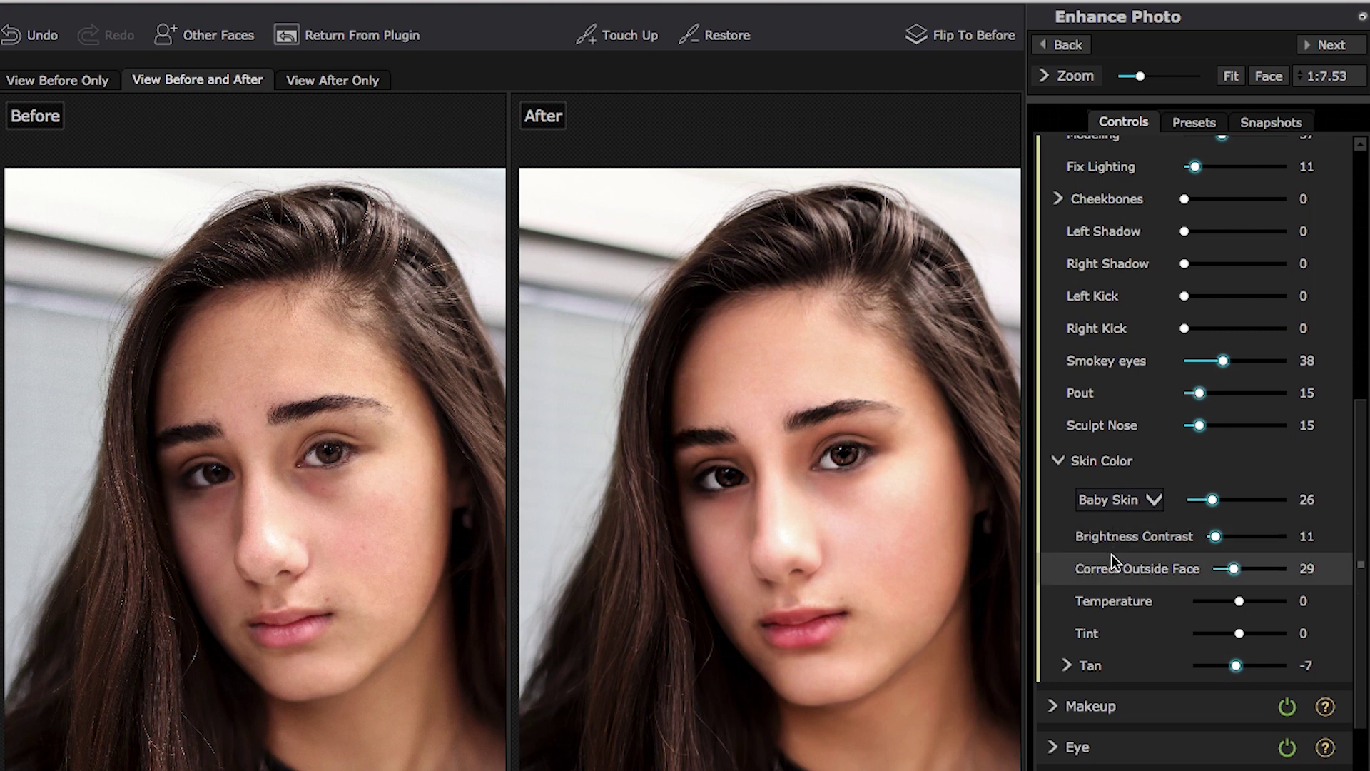
click(1151, 501)
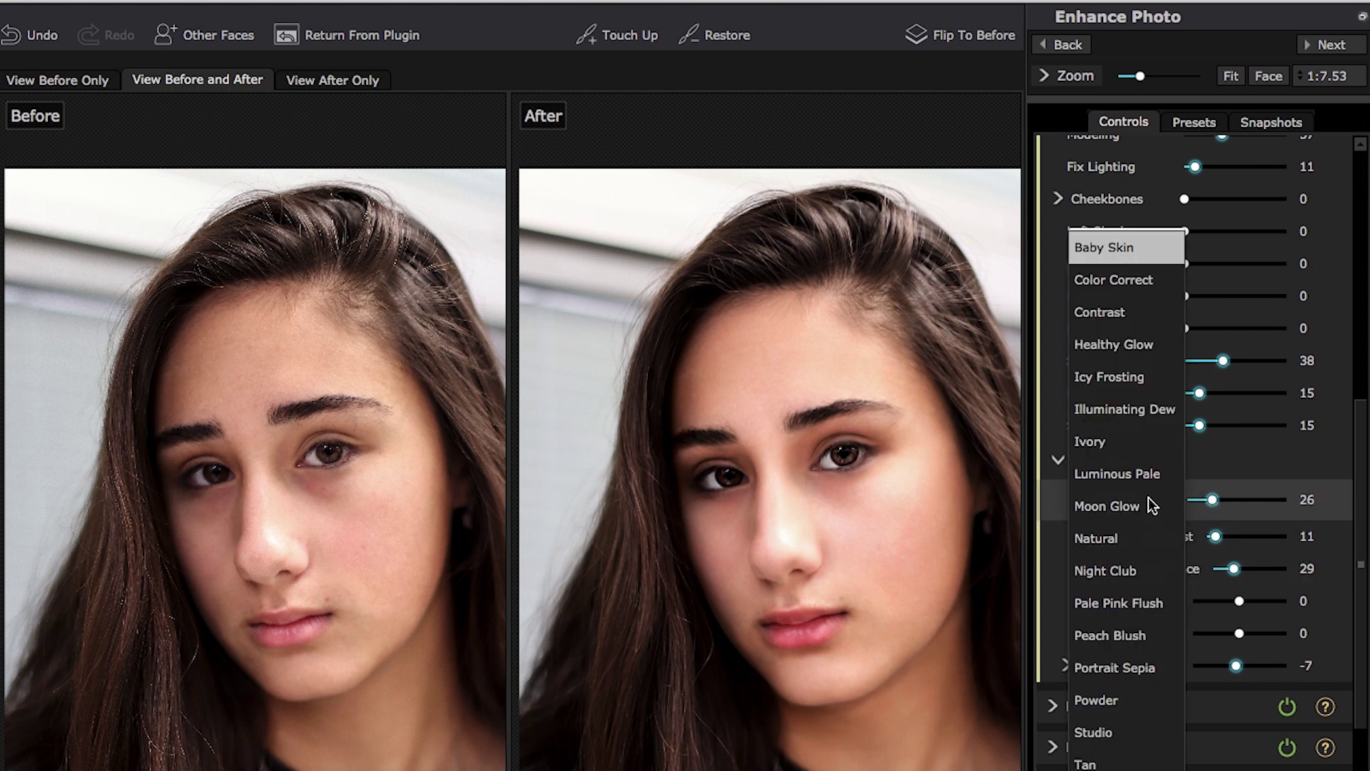
click(1149, 497)
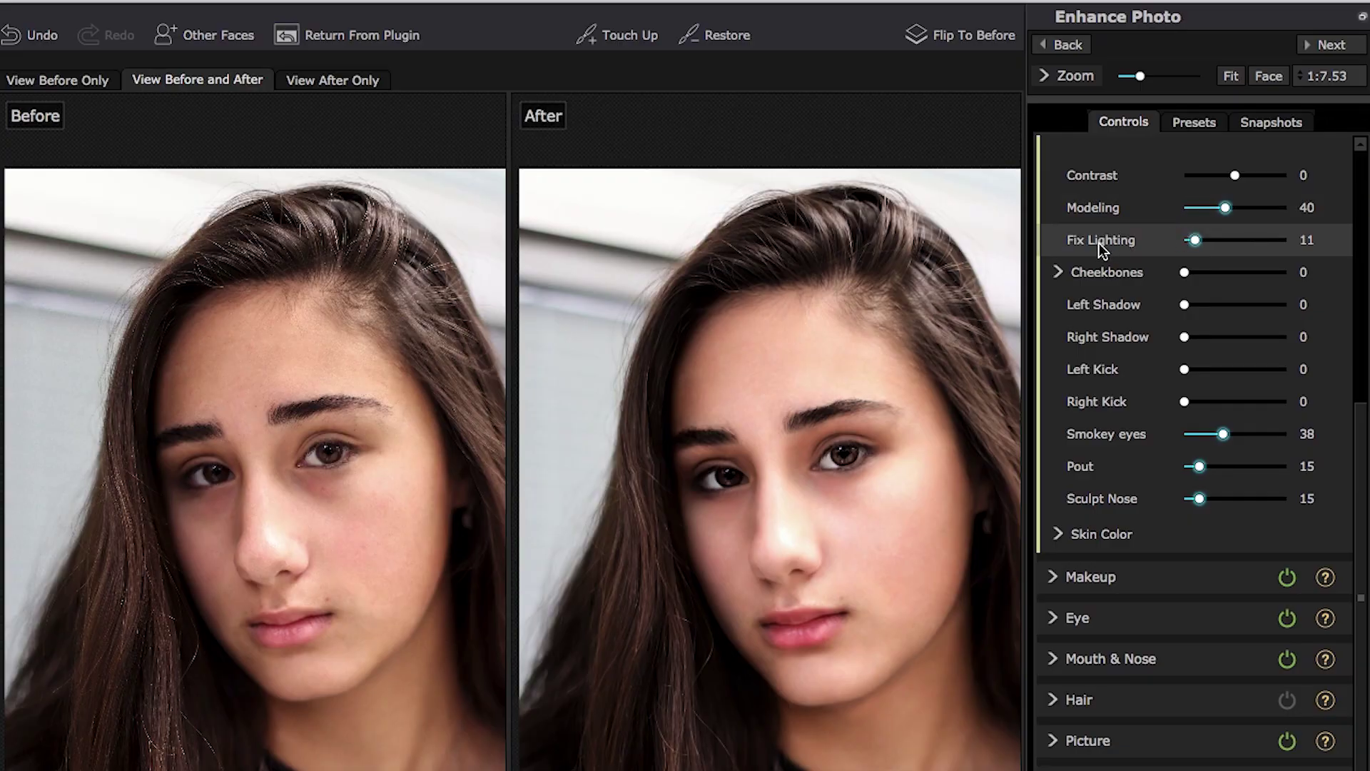
Step: Move the skin lighting source on the 3D head model to just beside the head, on the image's left
scroll(1356, 307, up, 3)
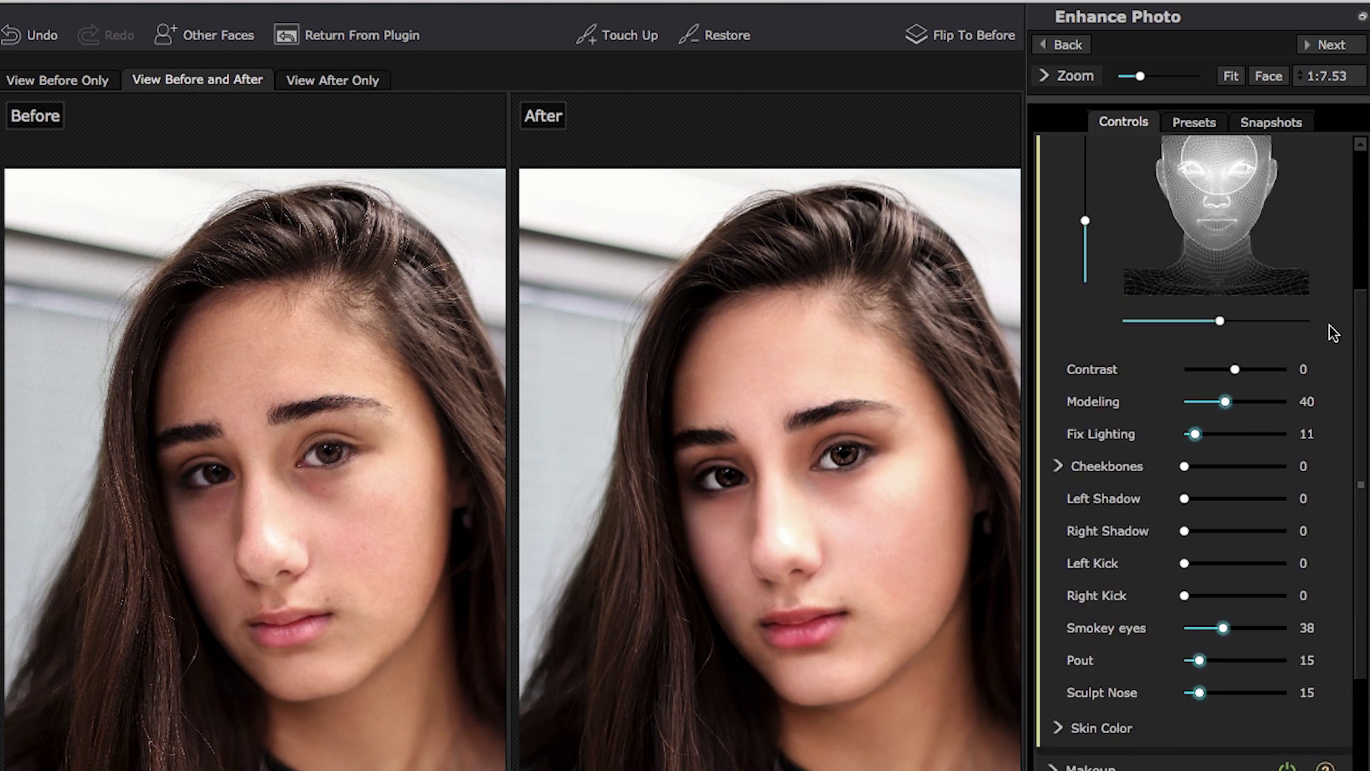
scroll(1356, 471, up, 3)
scroll(1356, 471, down, 3)
scroll(1356, 470, up, 2)
drag(1202, 282, 1073, 223)
click(1210, 237)
drag(1211, 237, 1131, 250)
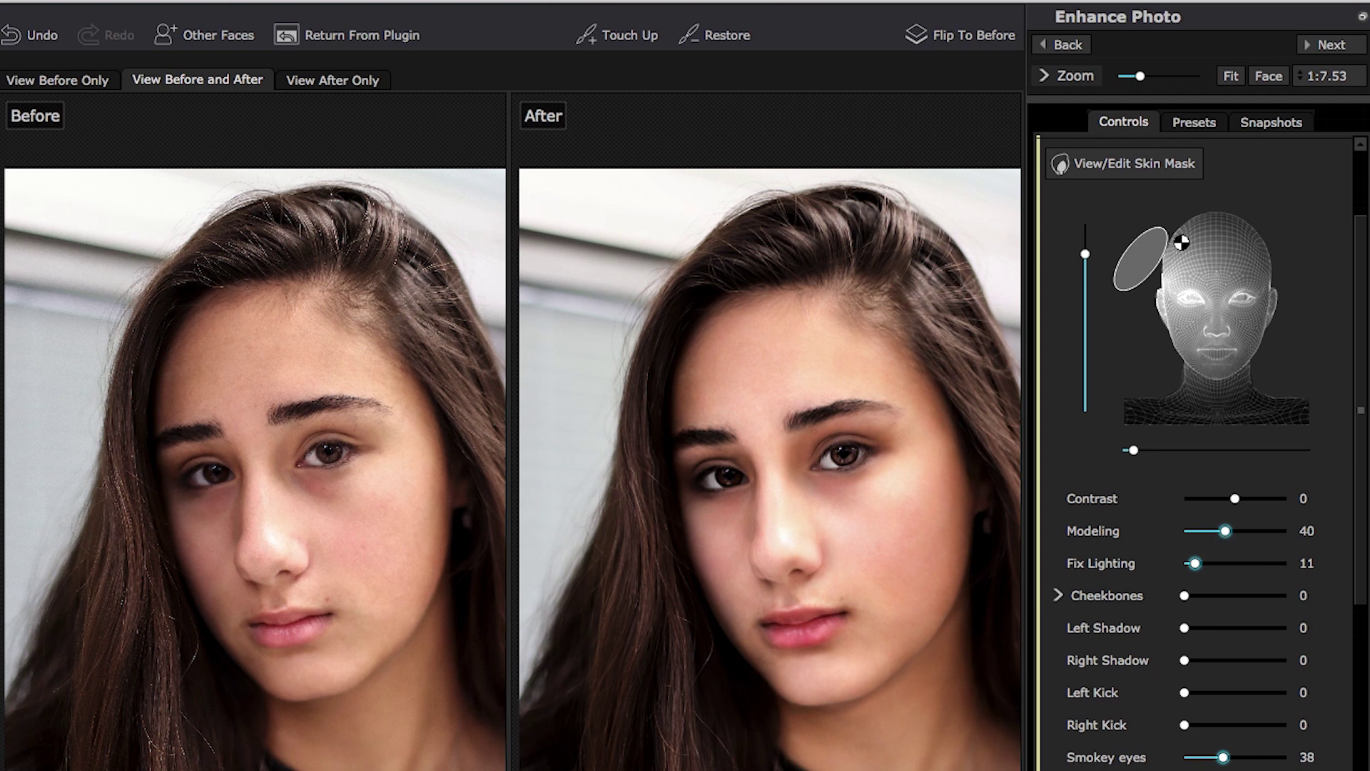
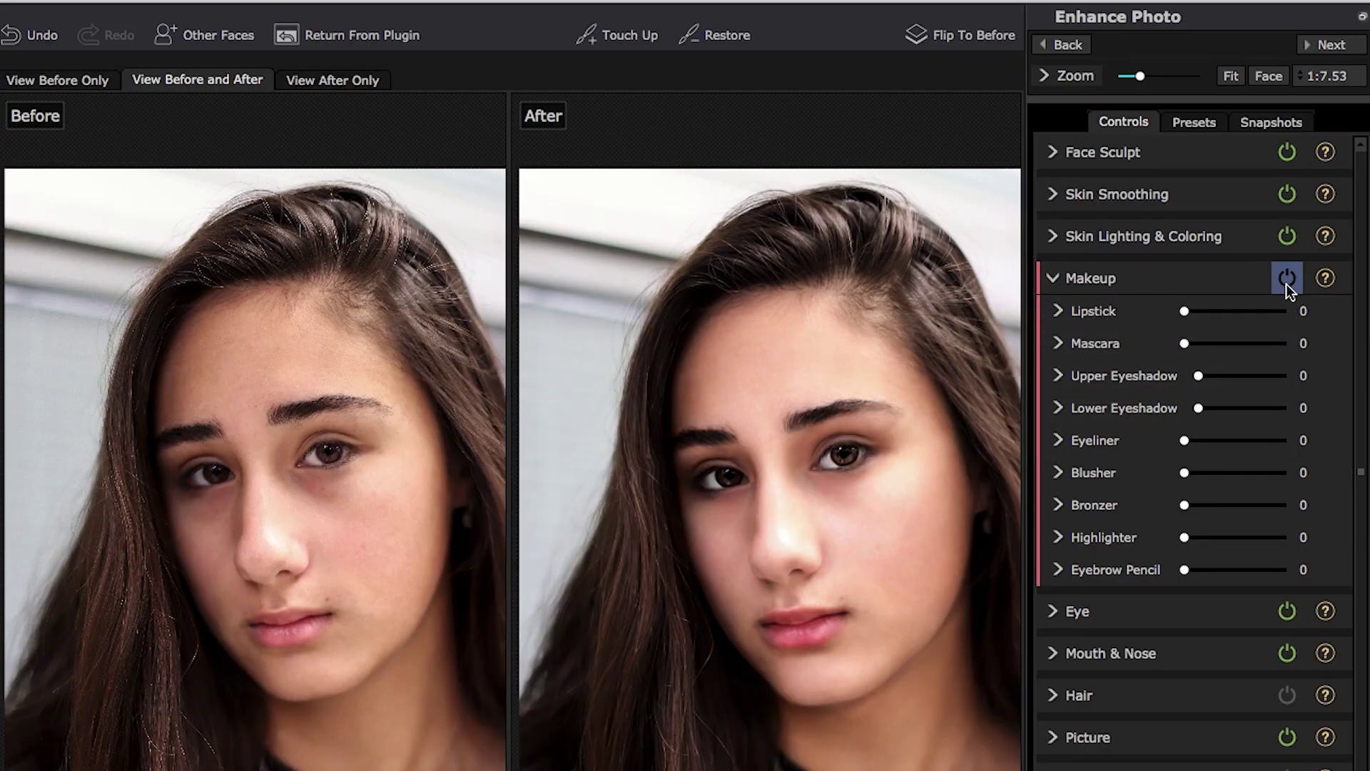
Step: Turn the Makeup section back on and apply the False Eyelashes Bold mascara
click(1286, 284)
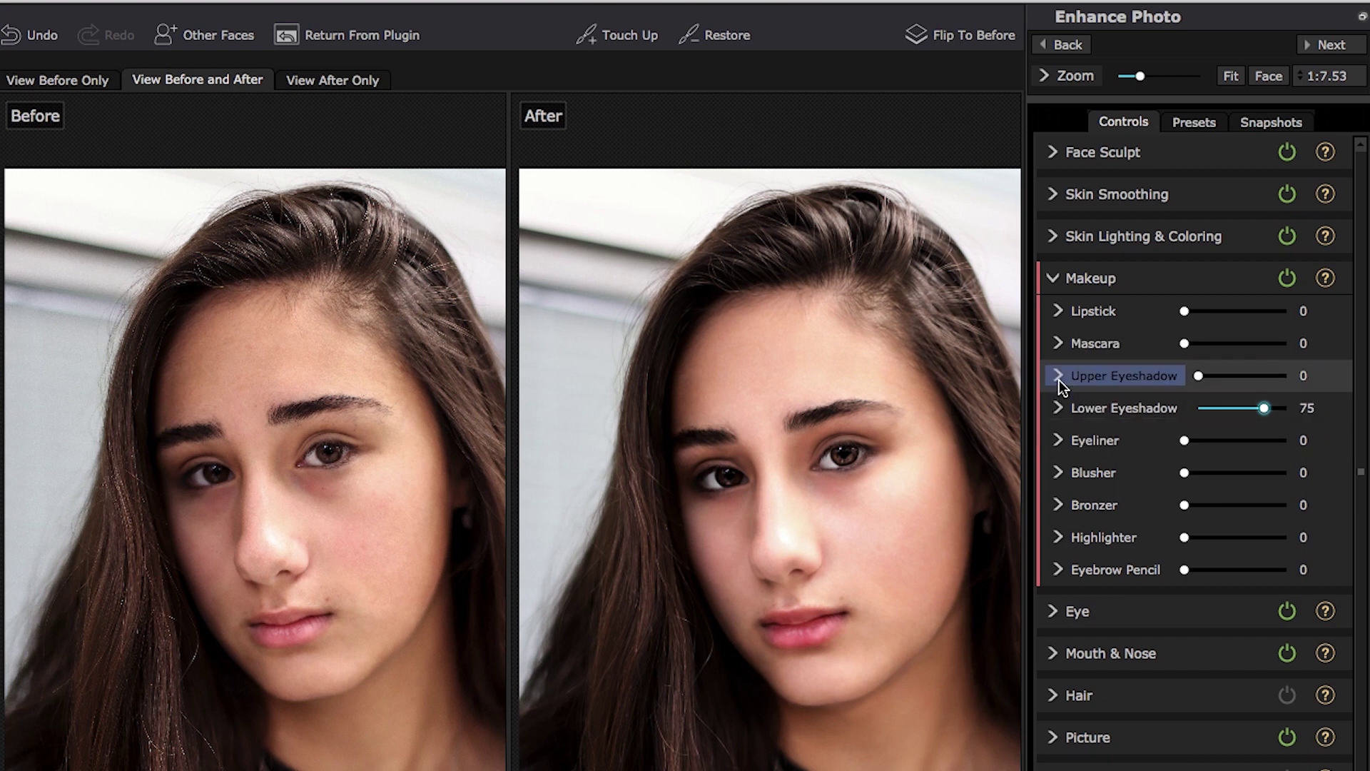
click(1060, 348)
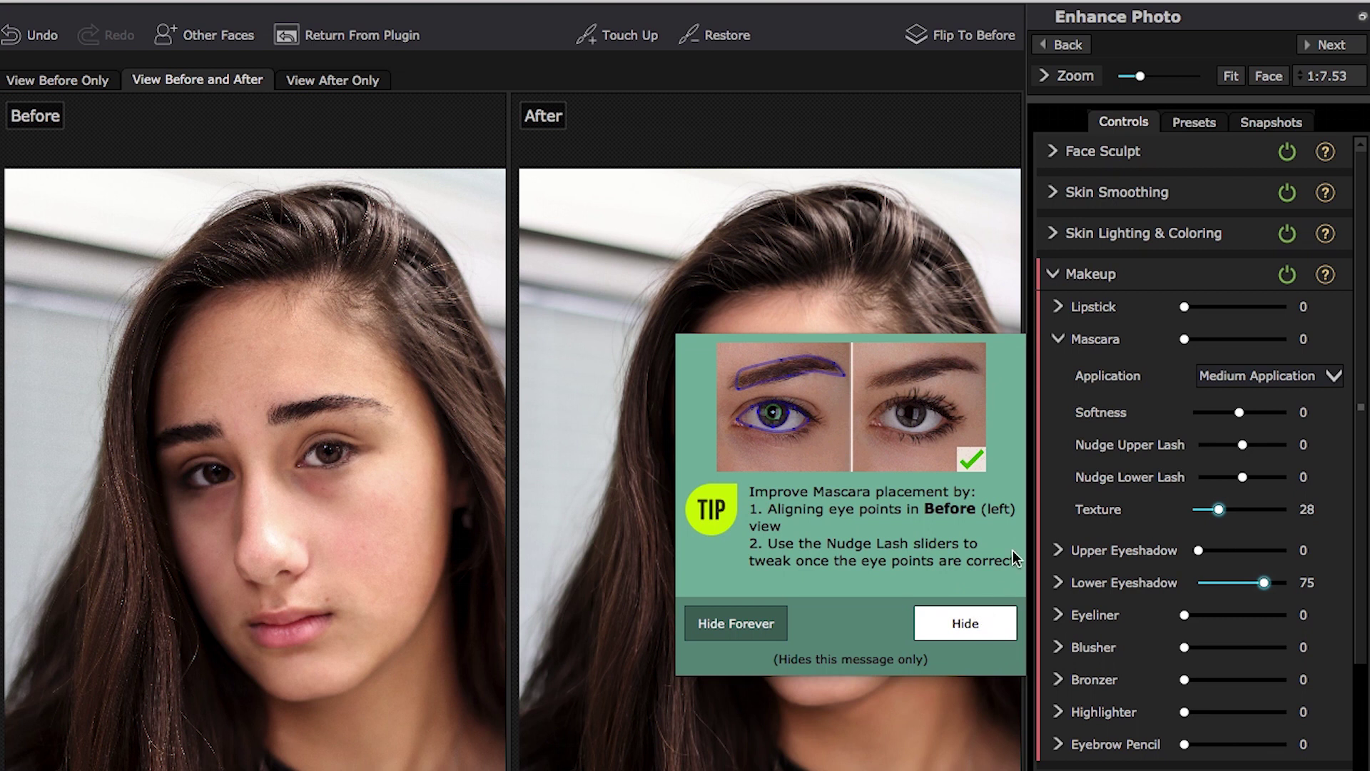
click(1340, 383)
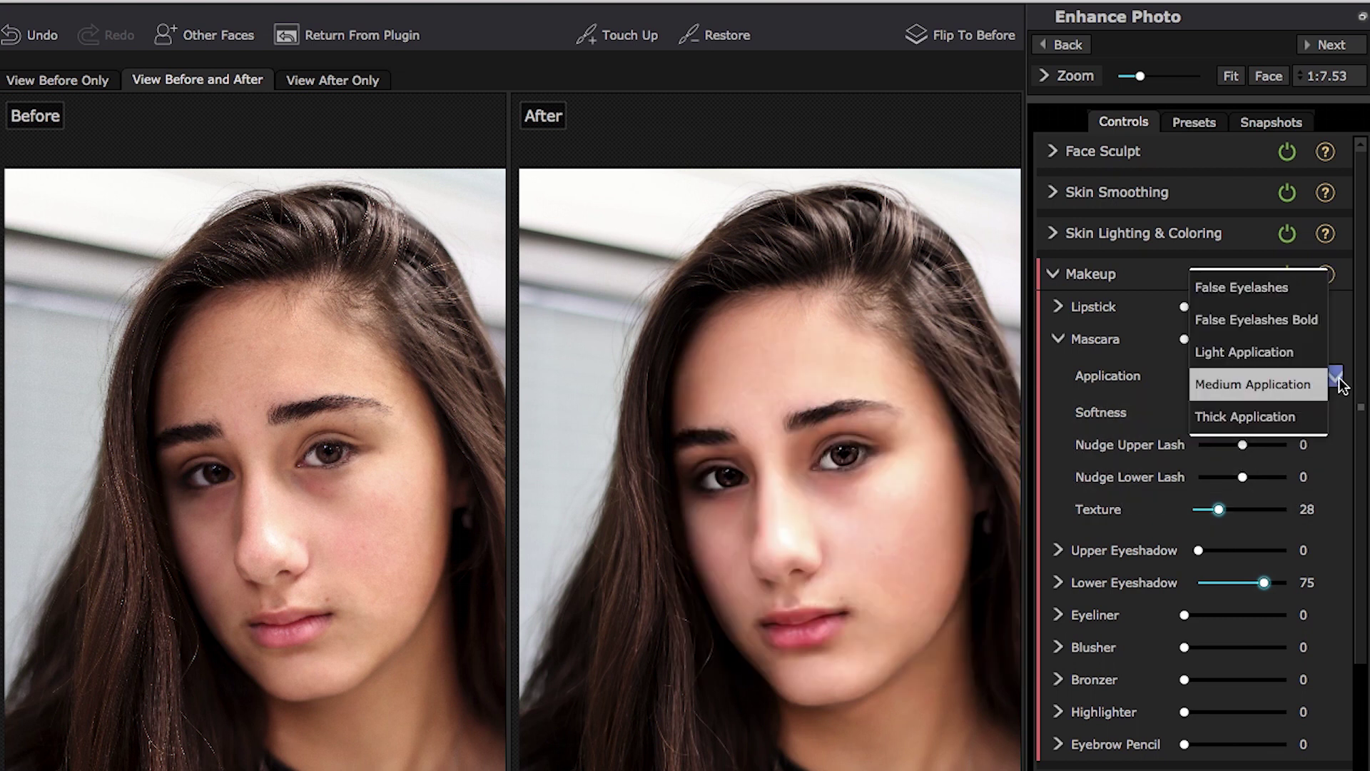
click(1313, 327)
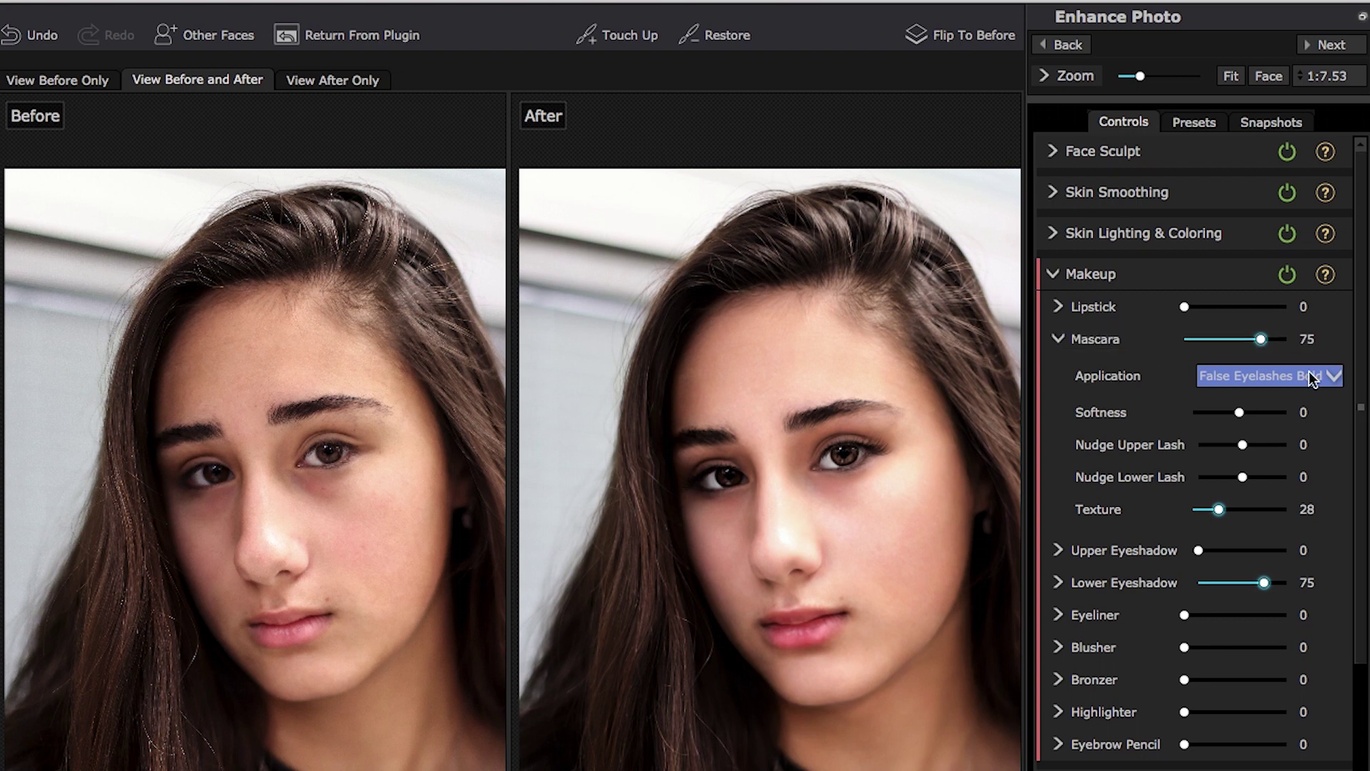
click(1073, 341)
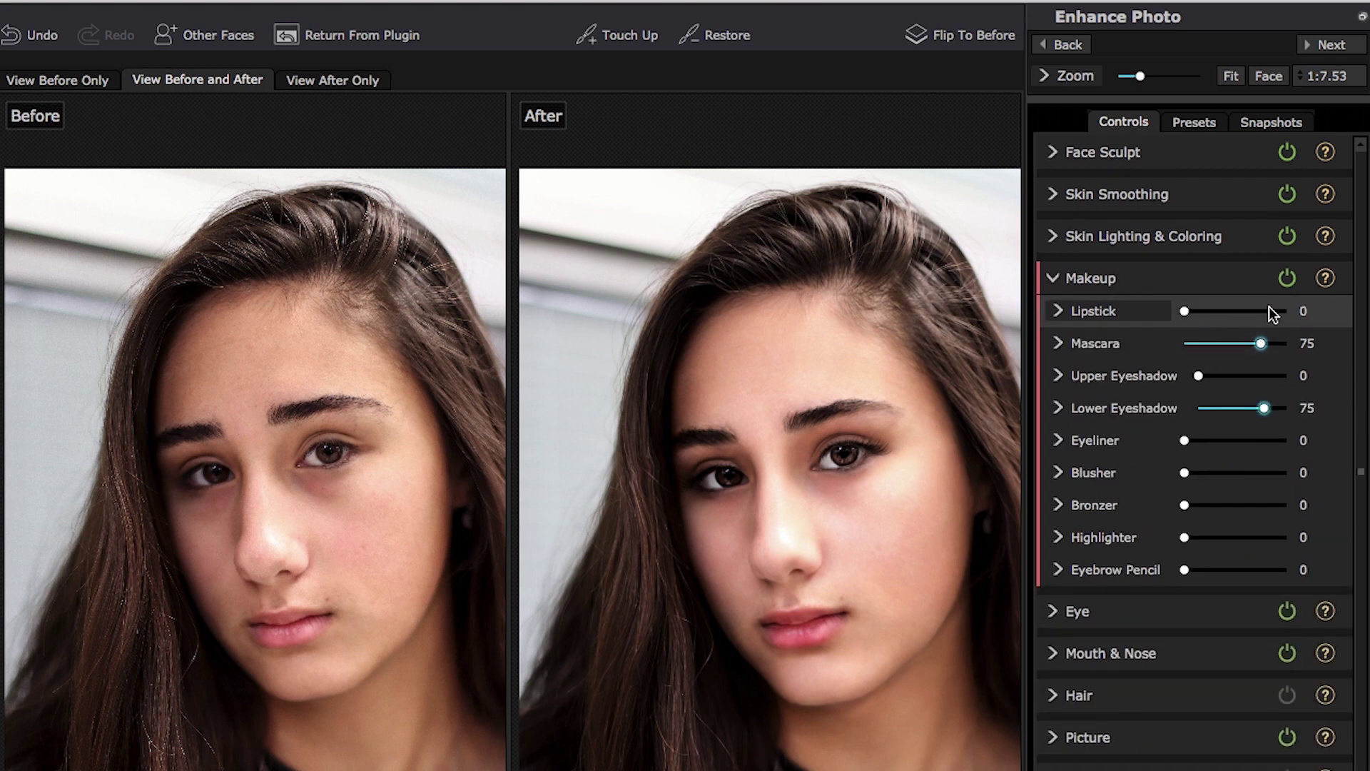
Step: Set the Eyebrow Pencil strength to 43 for both eyebrows in the makeup settings
click(1067, 282)
click(1057, 285)
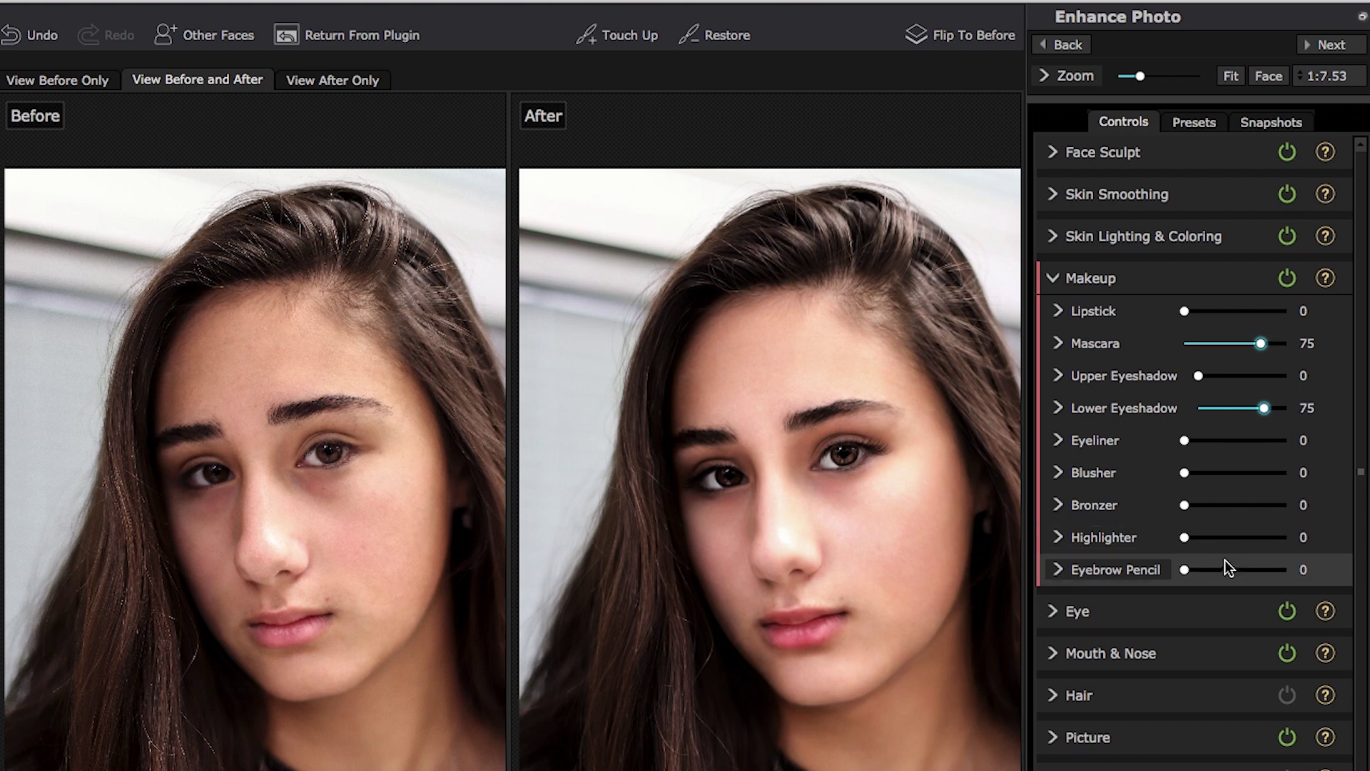
click(1166, 573)
drag(1195, 570, 1211, 566)
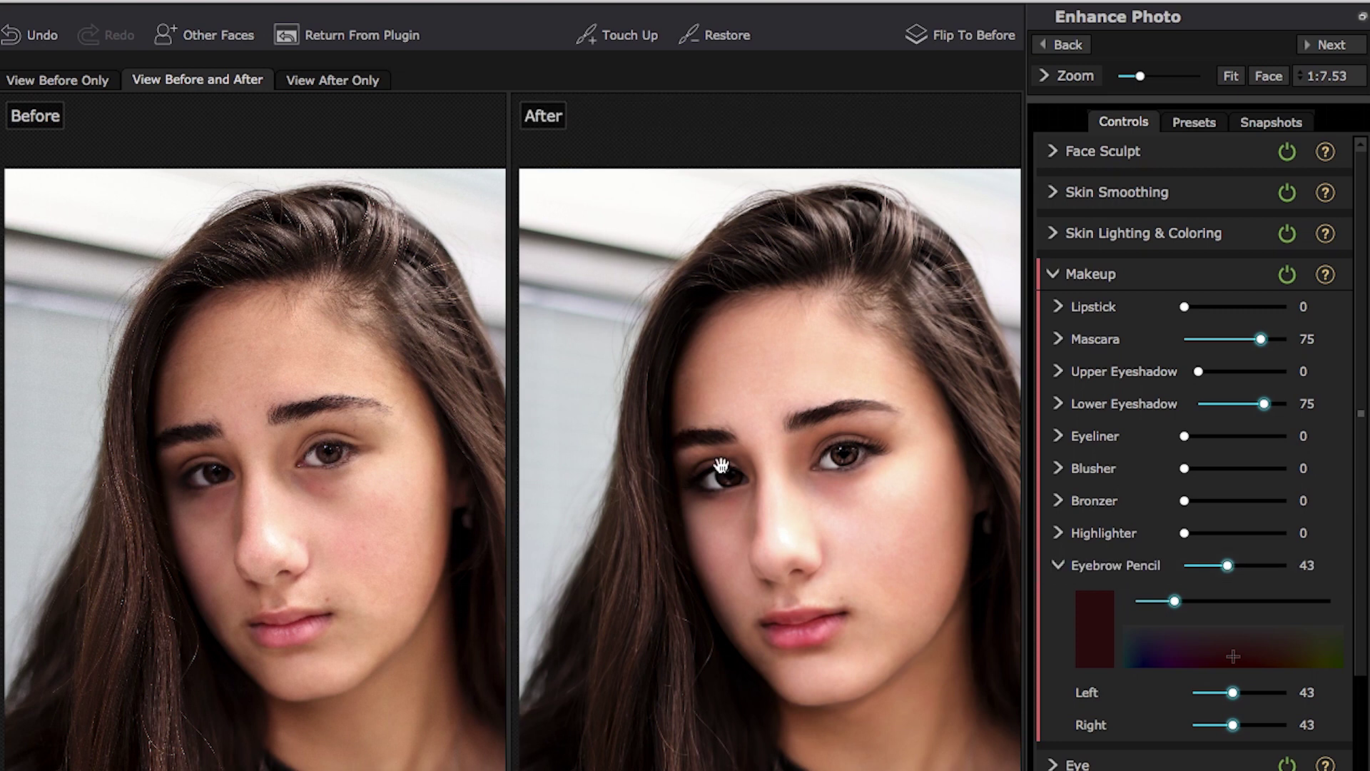
click(1061, 276)
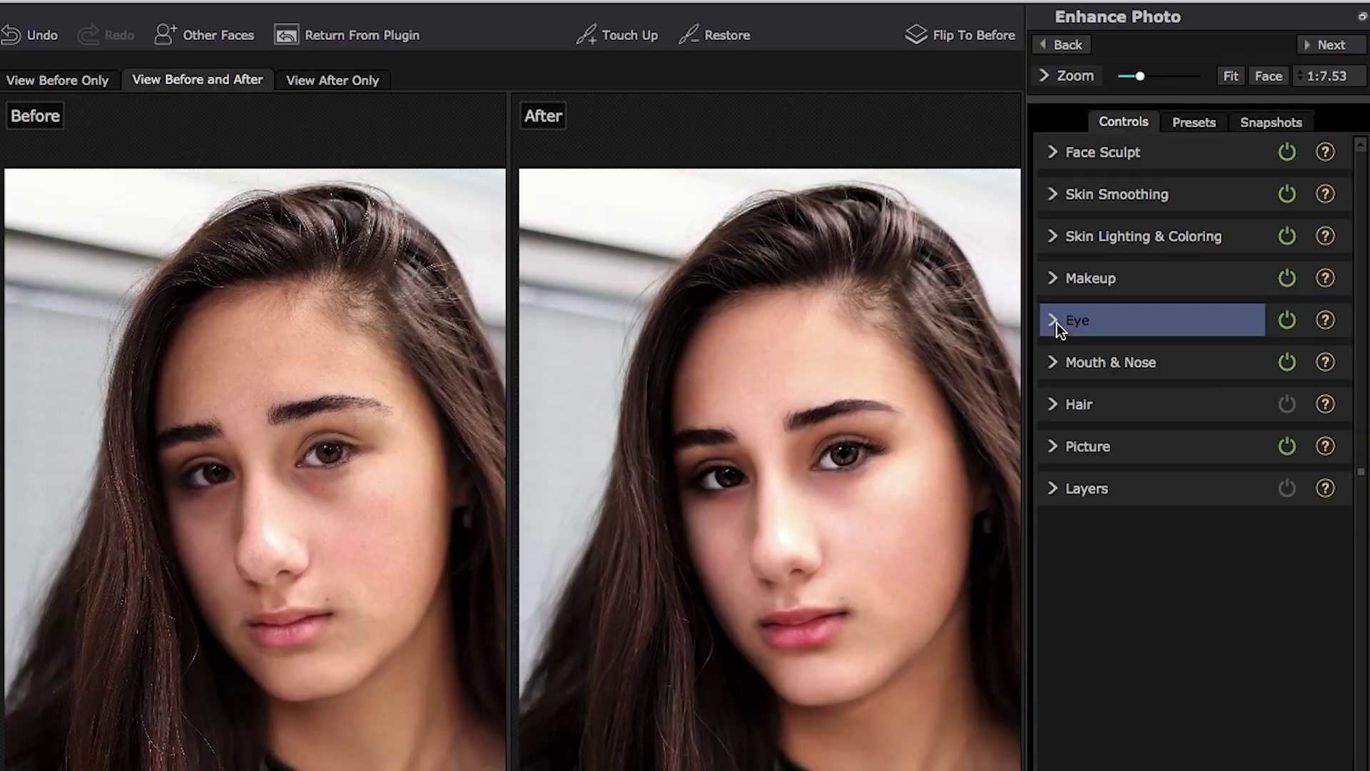
Step: Review the Eye adjustment settings and set Sharpen Eyes to 53
click(1056, 323)
scroll(1142, 300, down, 1)
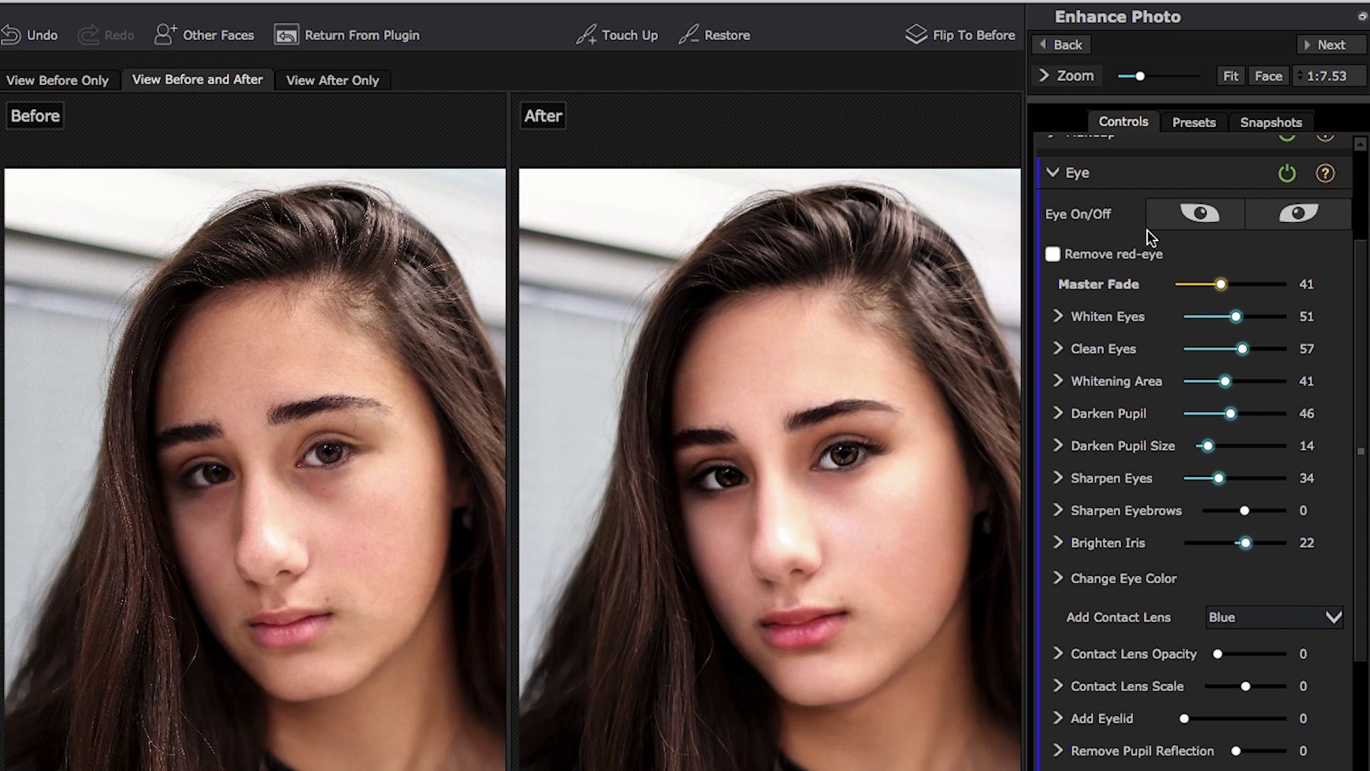
click(1059, 317)
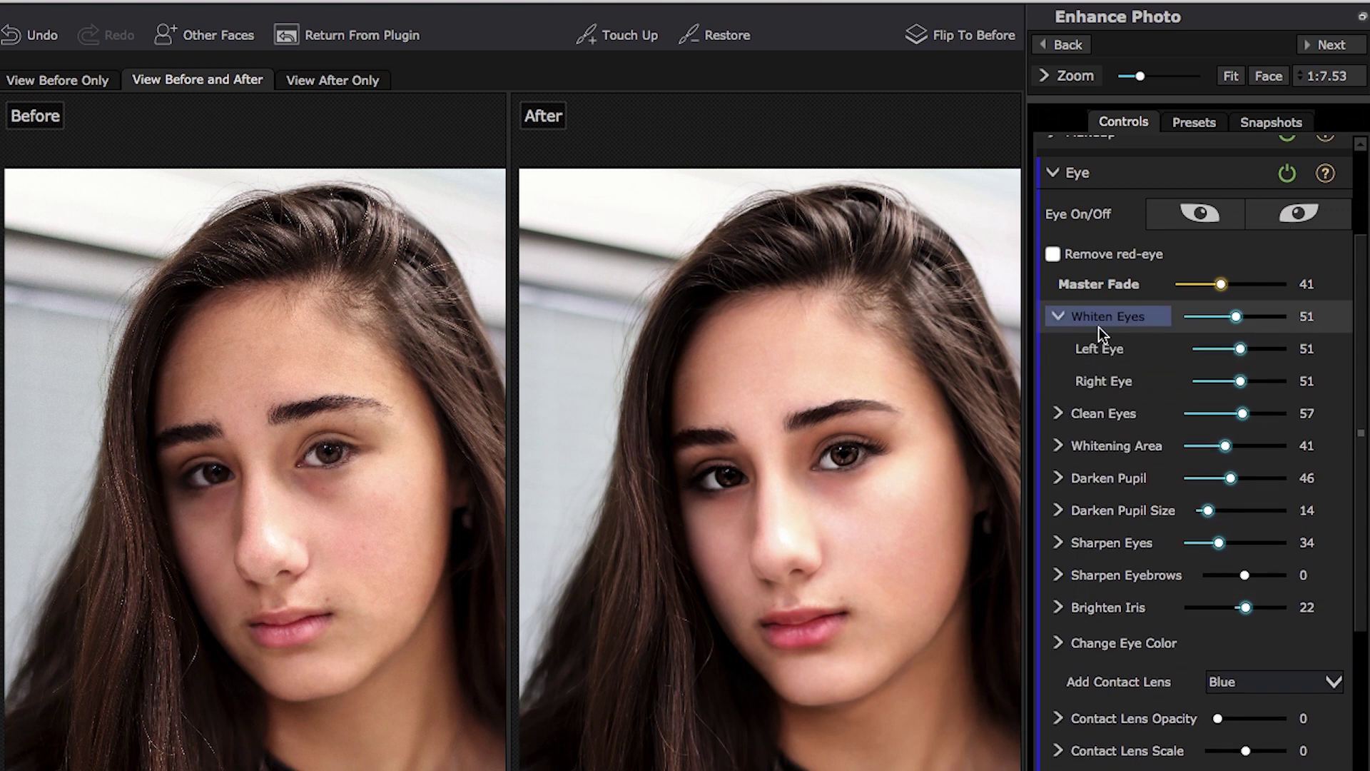
click(1062, 316)
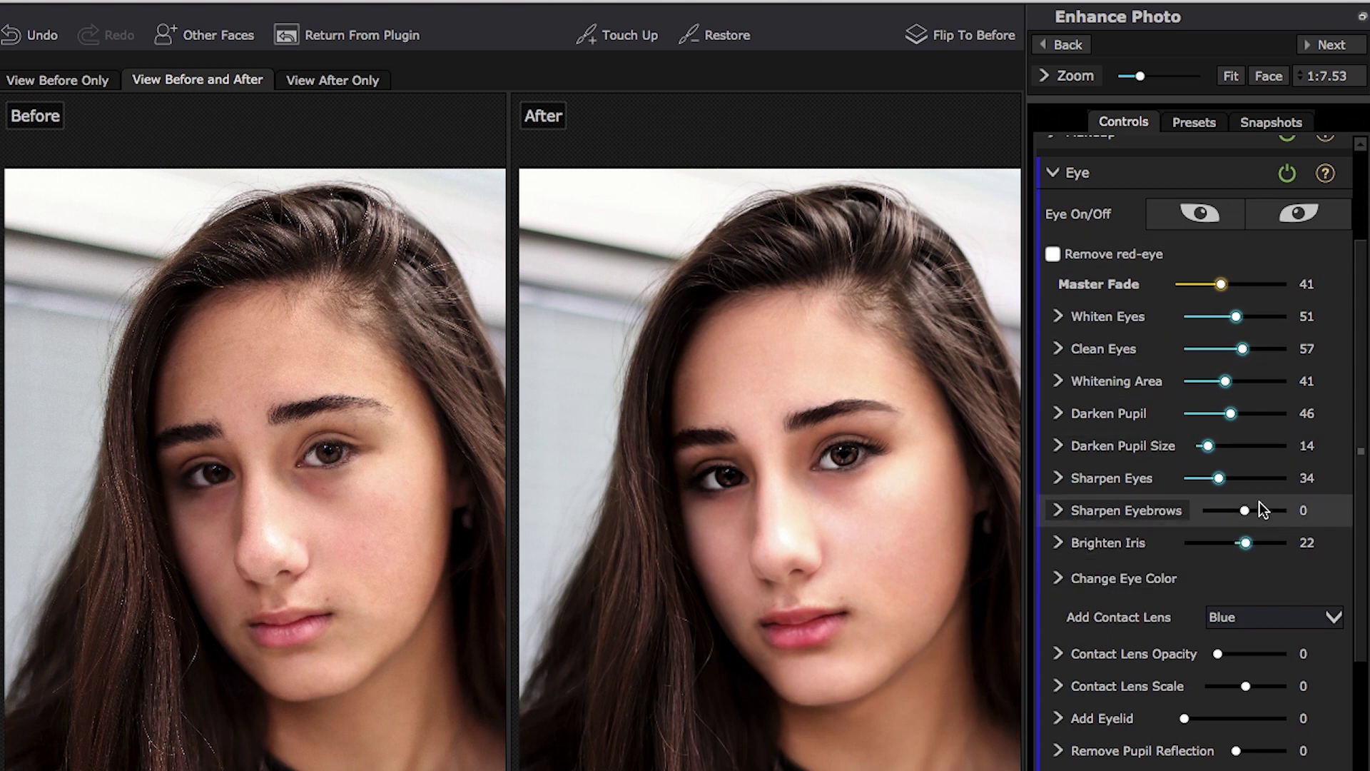
drag(1218, 483, 1223, 483)
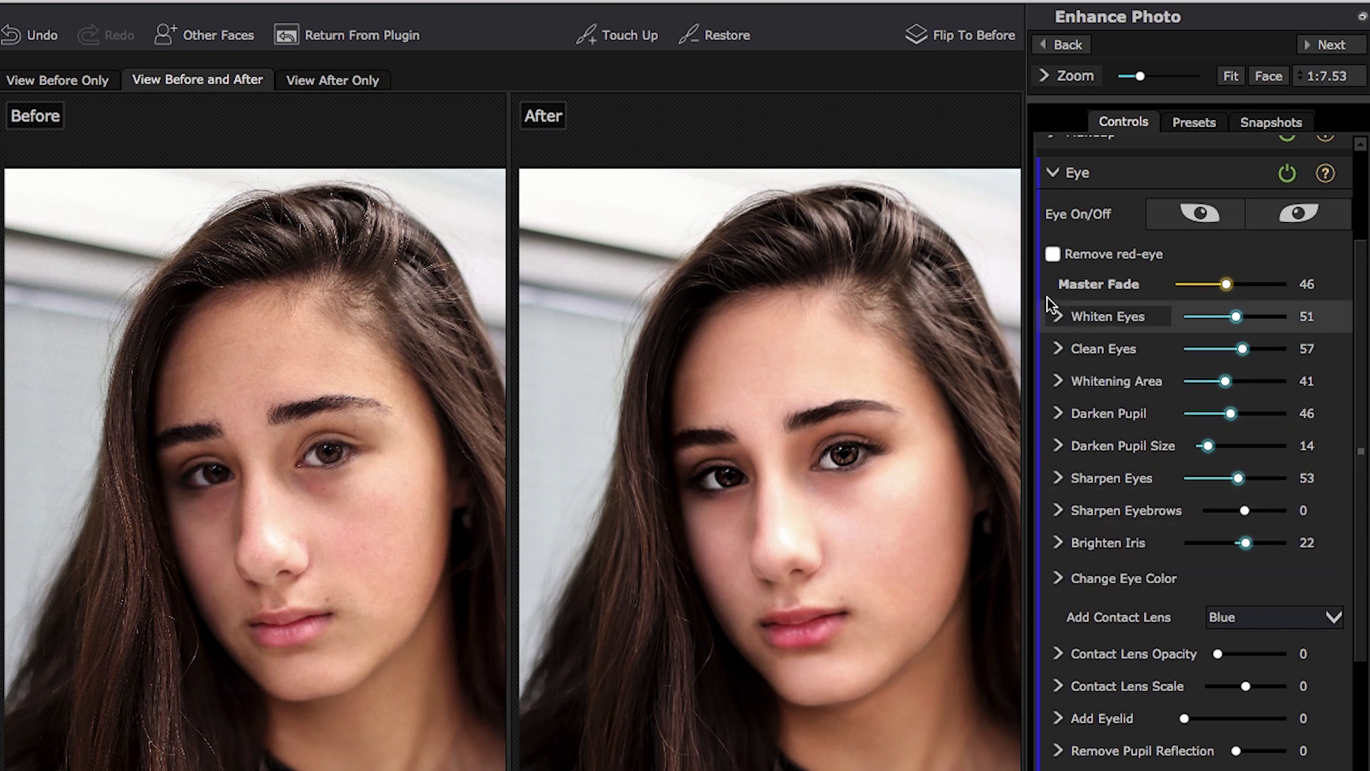
click(1051, 174)
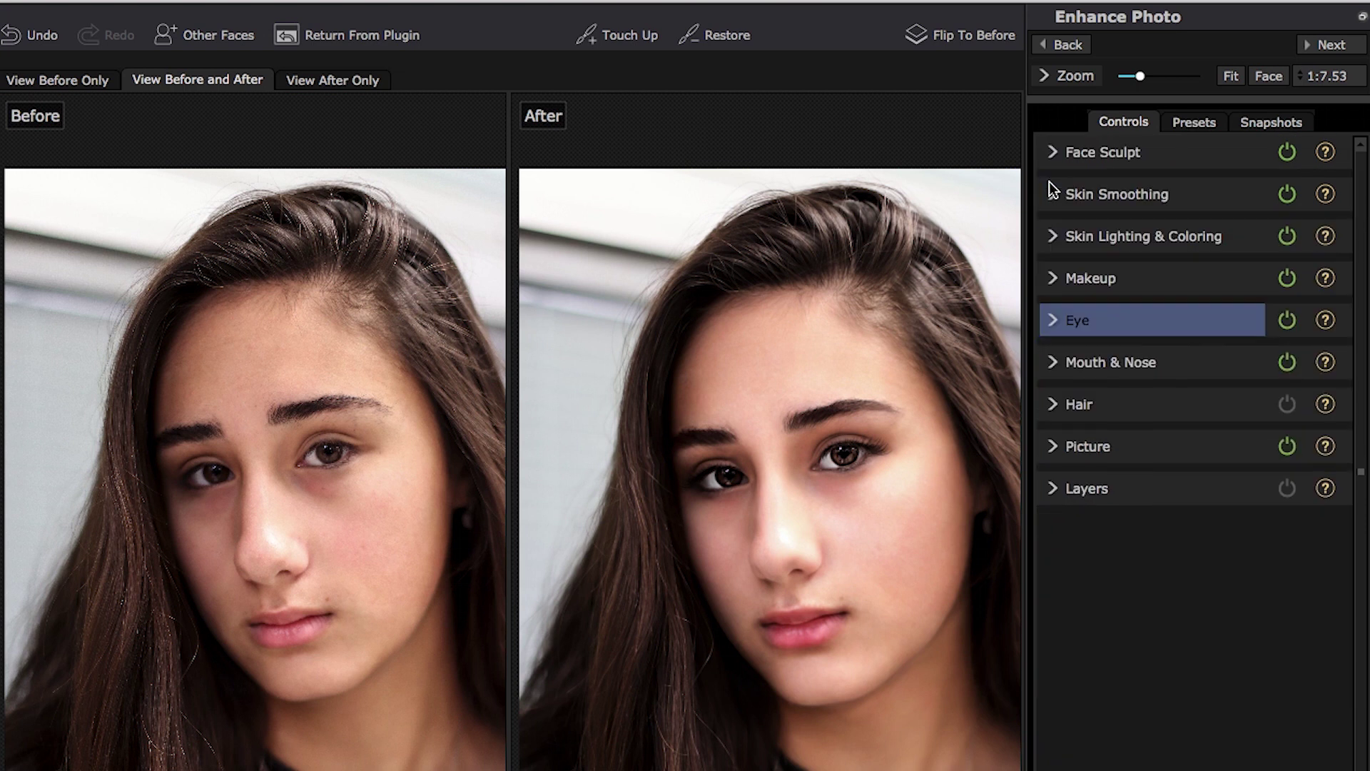
Step: Examine the Mouth & Nose settings and compare the portrait with that section off and on
click(1055, 362)
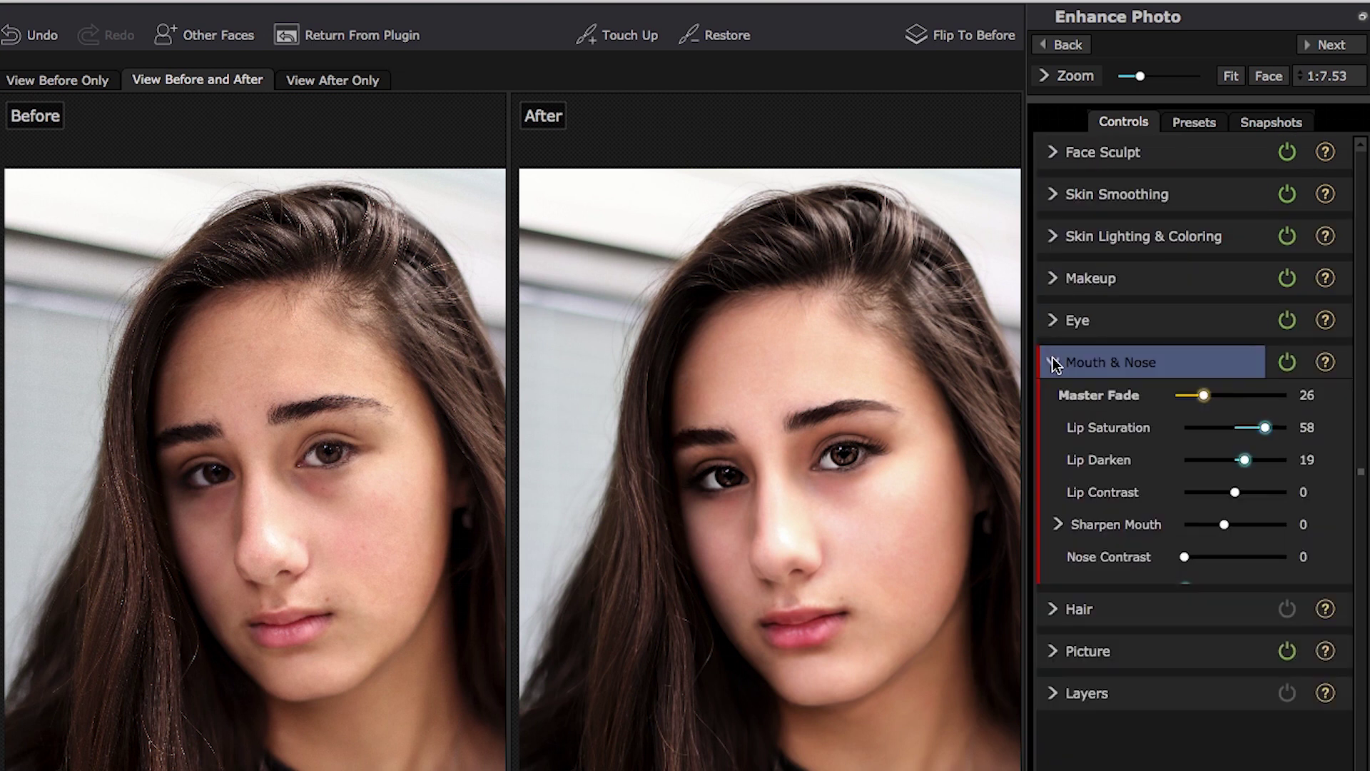
click(1208, 365)
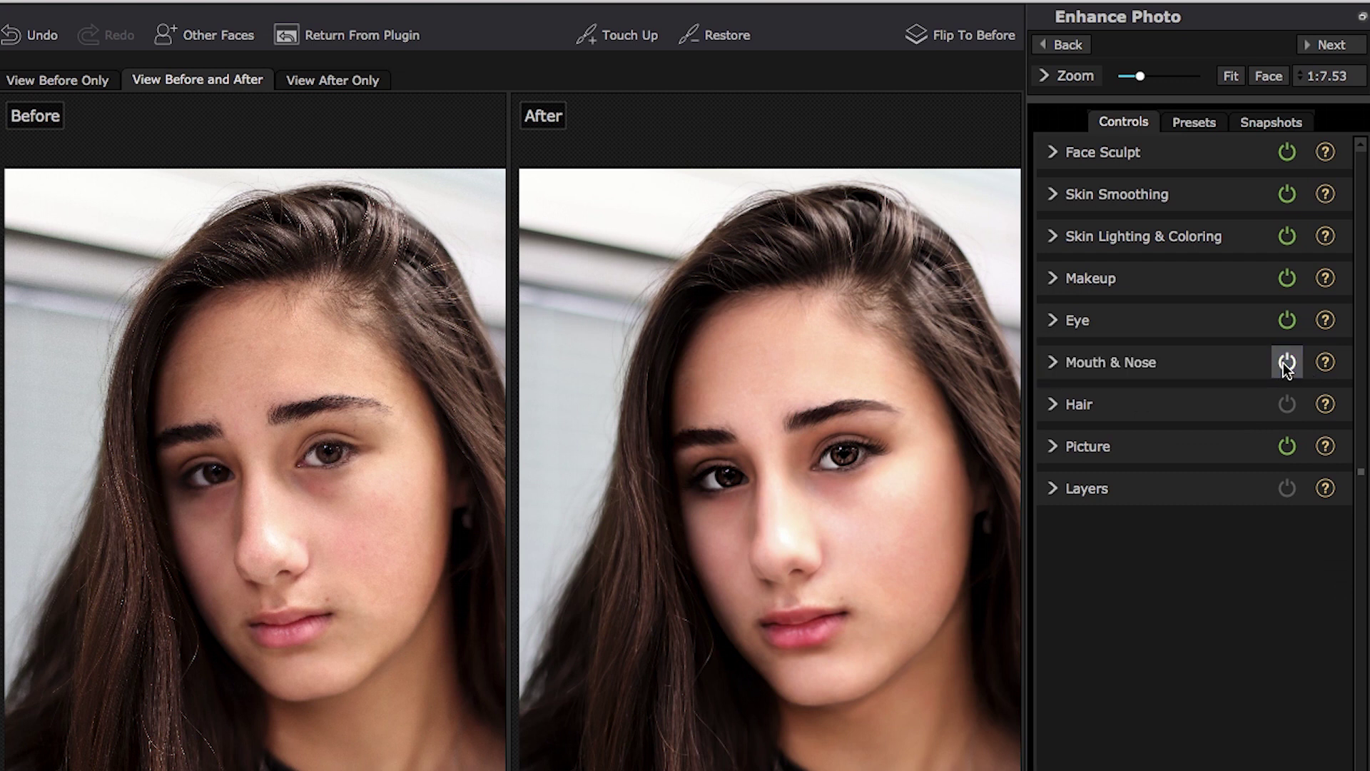
click(1060, 364)
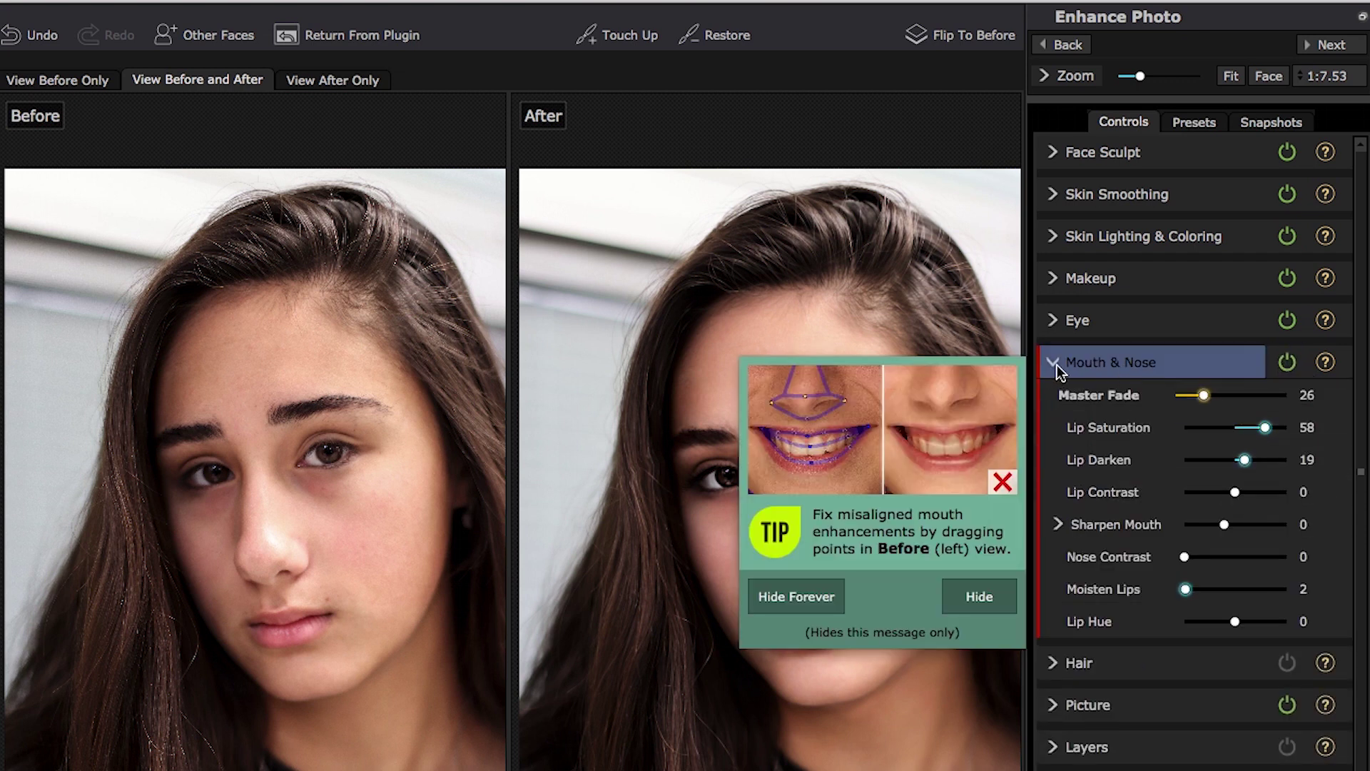
click(1048, 365)
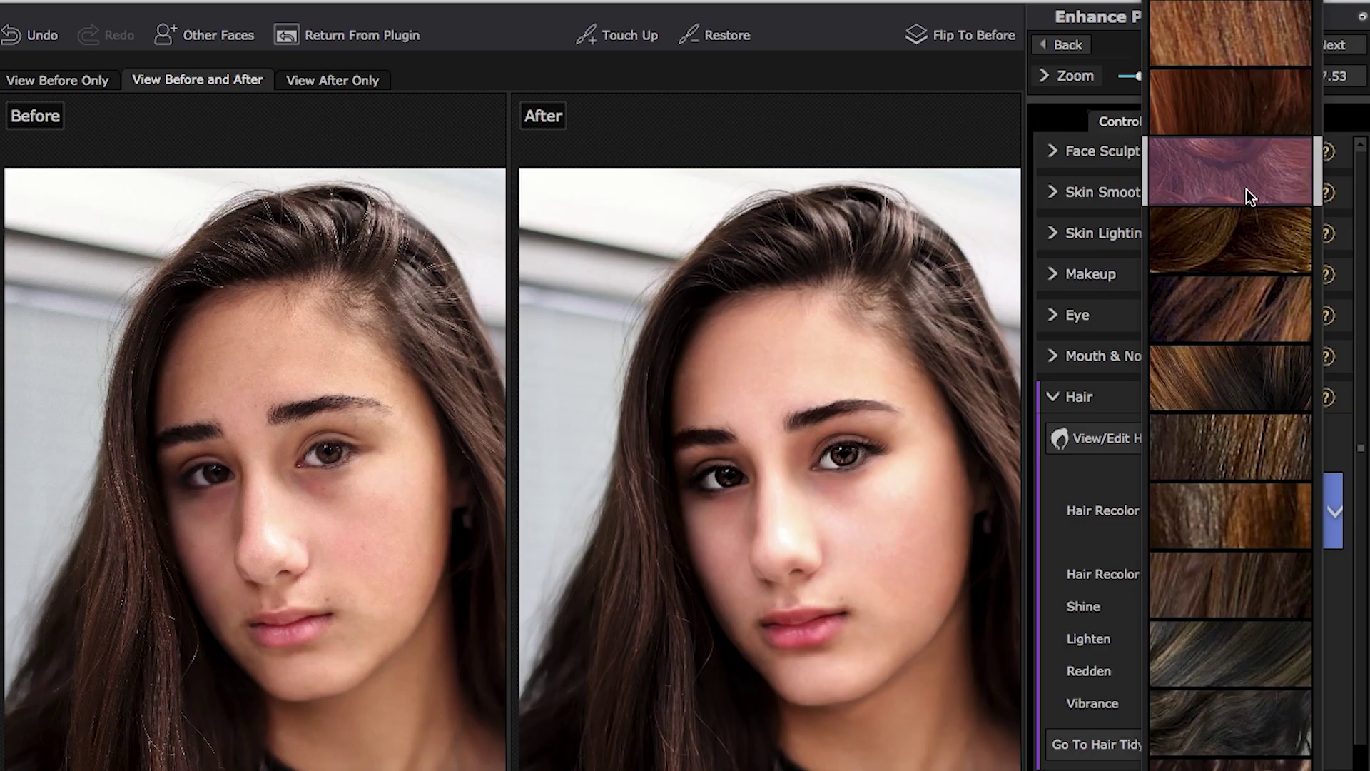
Step: Try recoloring the hair with pale blonde, golden brown and copper-blonde swatches
scroll(1244, 191, up, 3)
click(1219, 62)
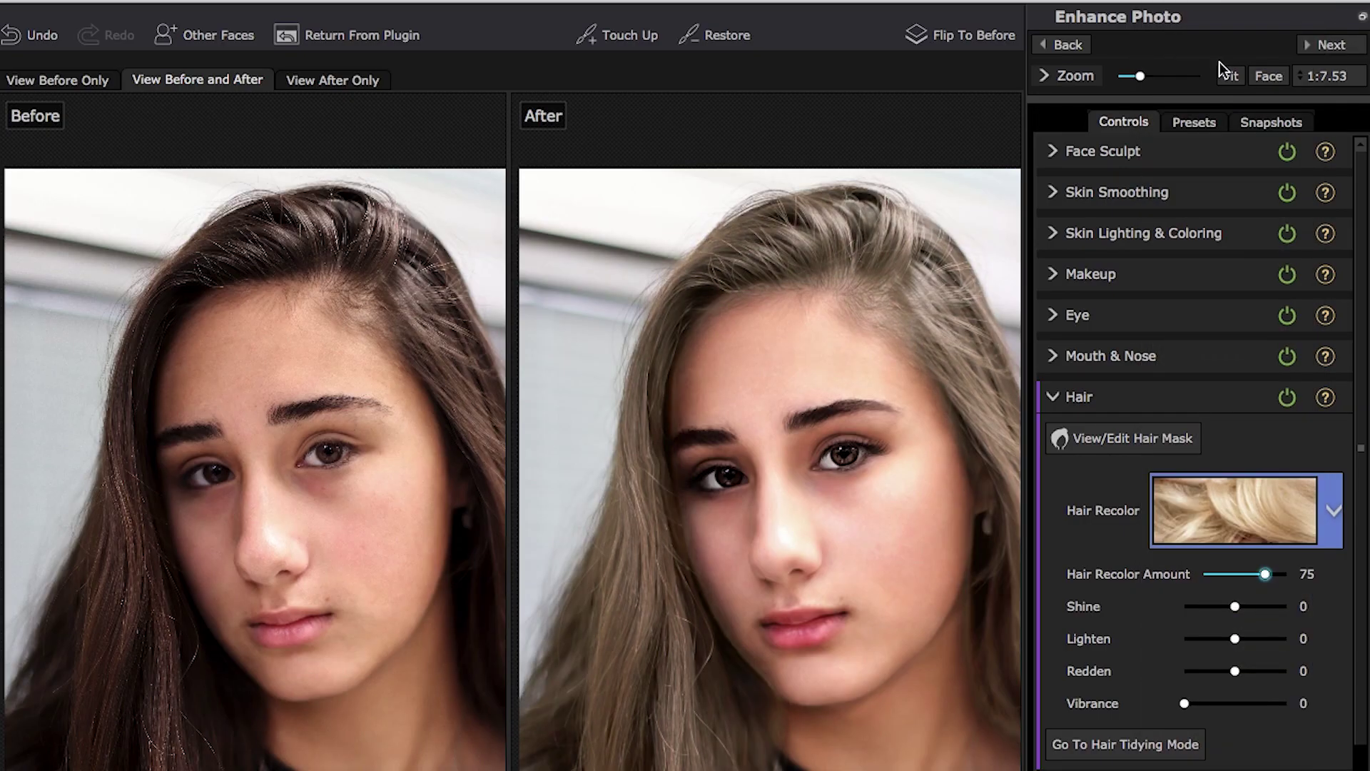
click(1334, 509)
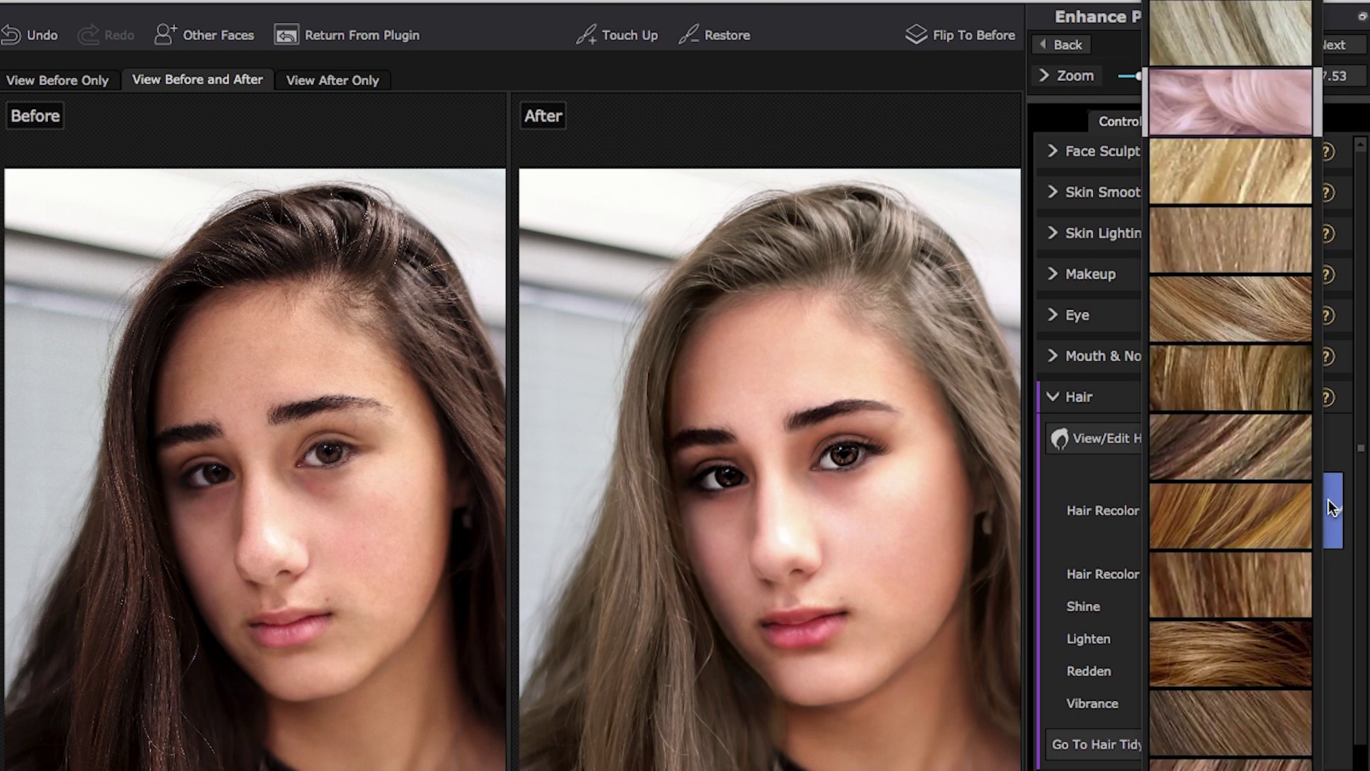
click(1247, 516)
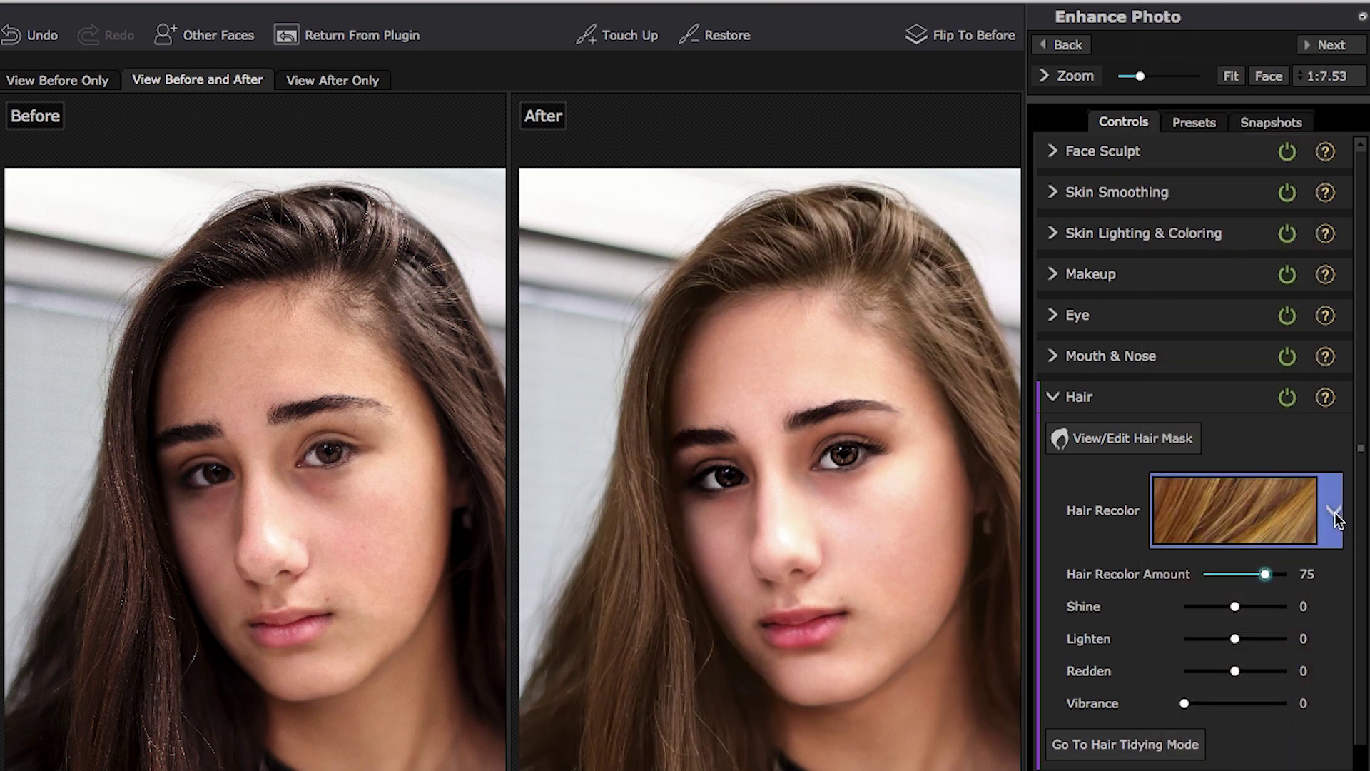
click(1334, 539)
click(1284, 646)
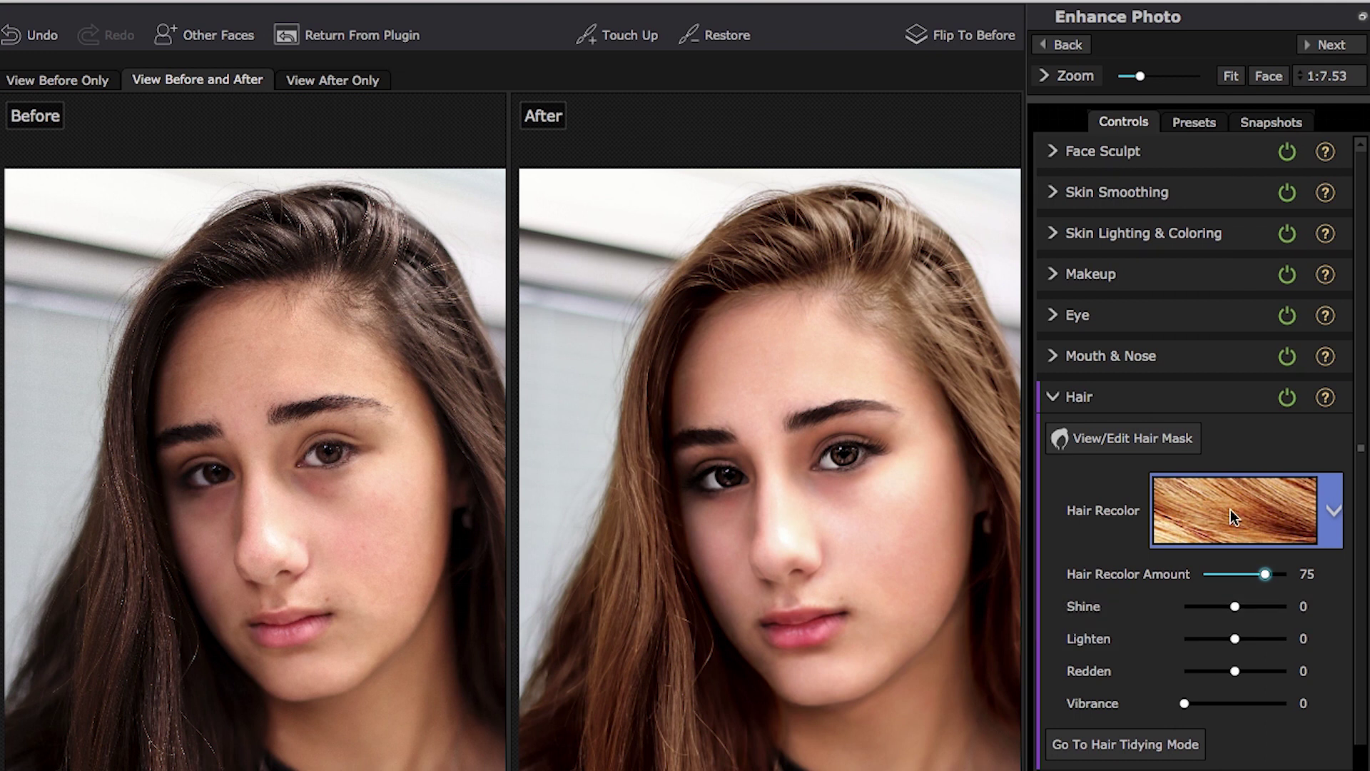
Step: Change the hair recolor swatch to black and close the Hair settings
click(1334, 511)
scroll(1300, 544, down, 5)
scroll(1300, 543, up, 5)
scroll(1300, 544, down, 5)
click(1256, 632)
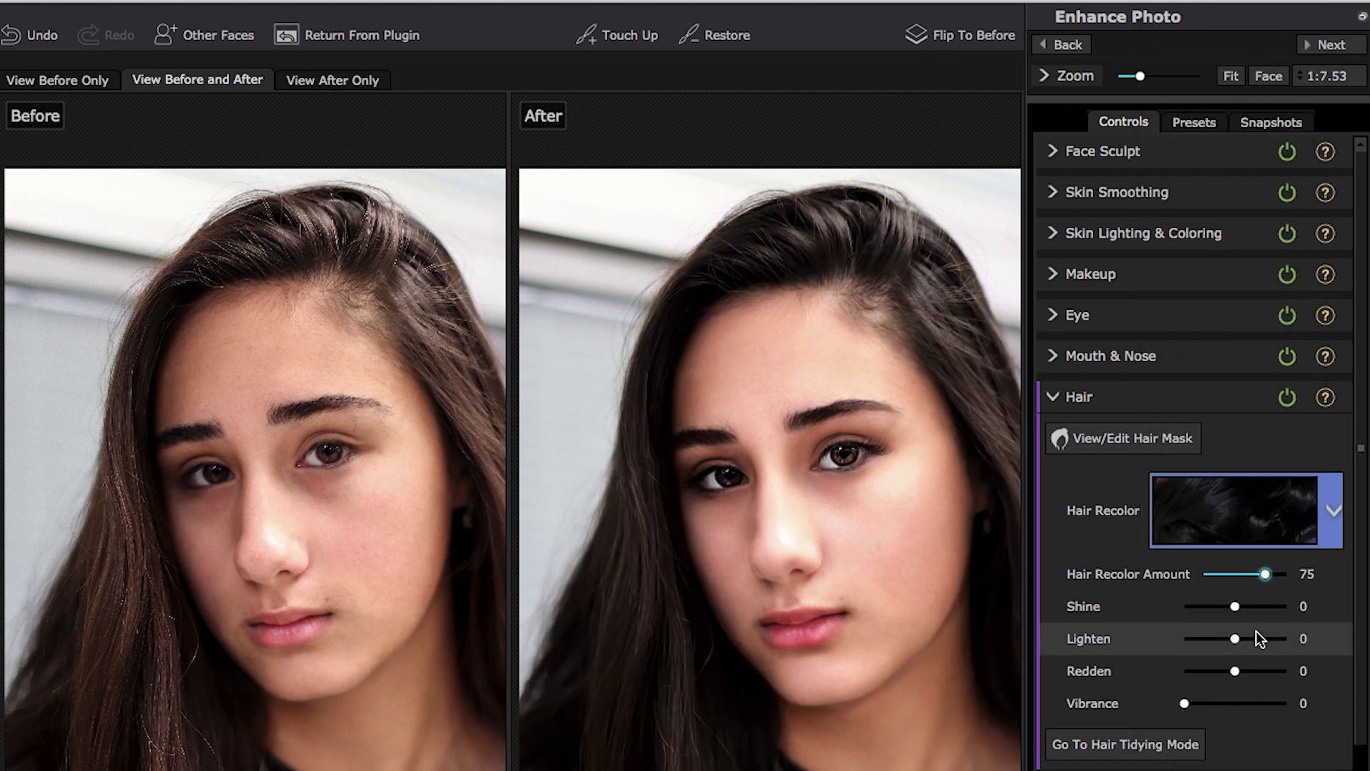
click(1059, 399)
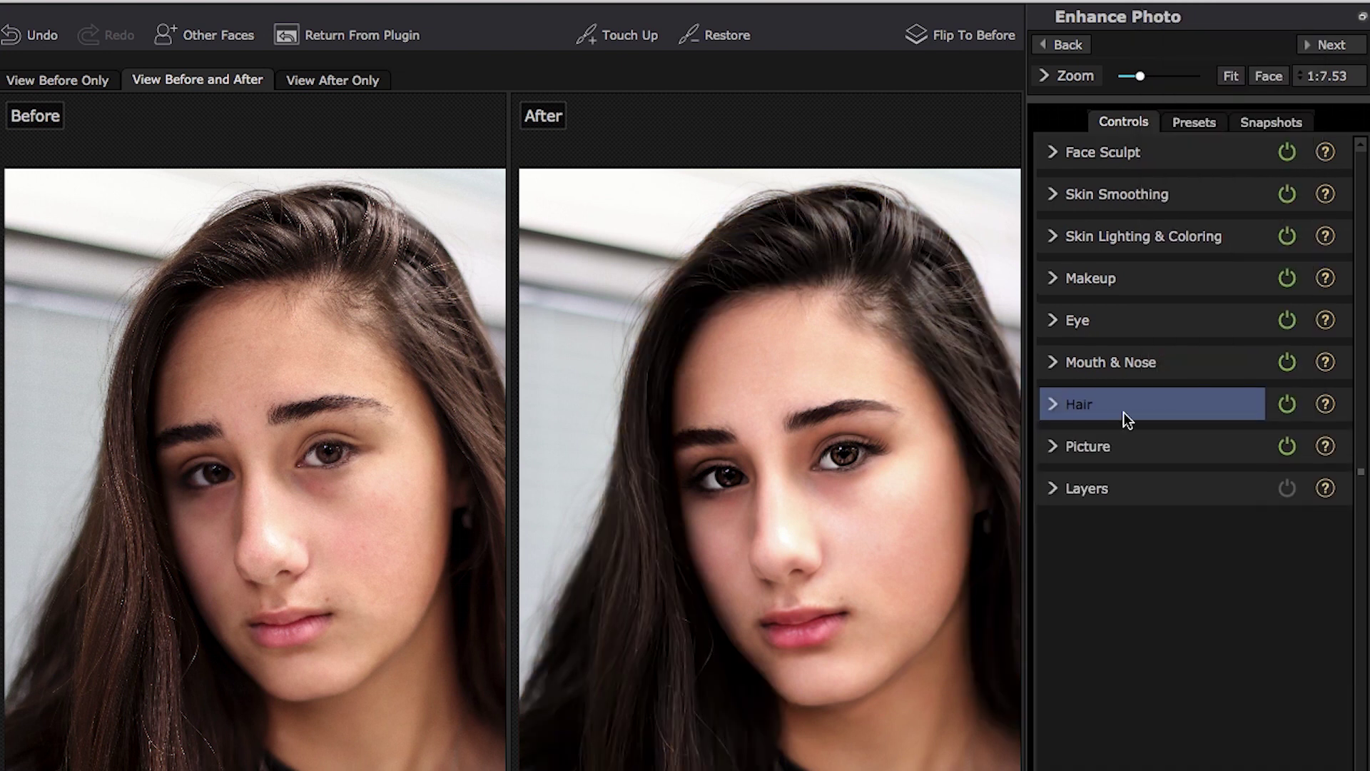
Step: Try a Picture exposure of 30 and reset it to 0
click(1056, 448)
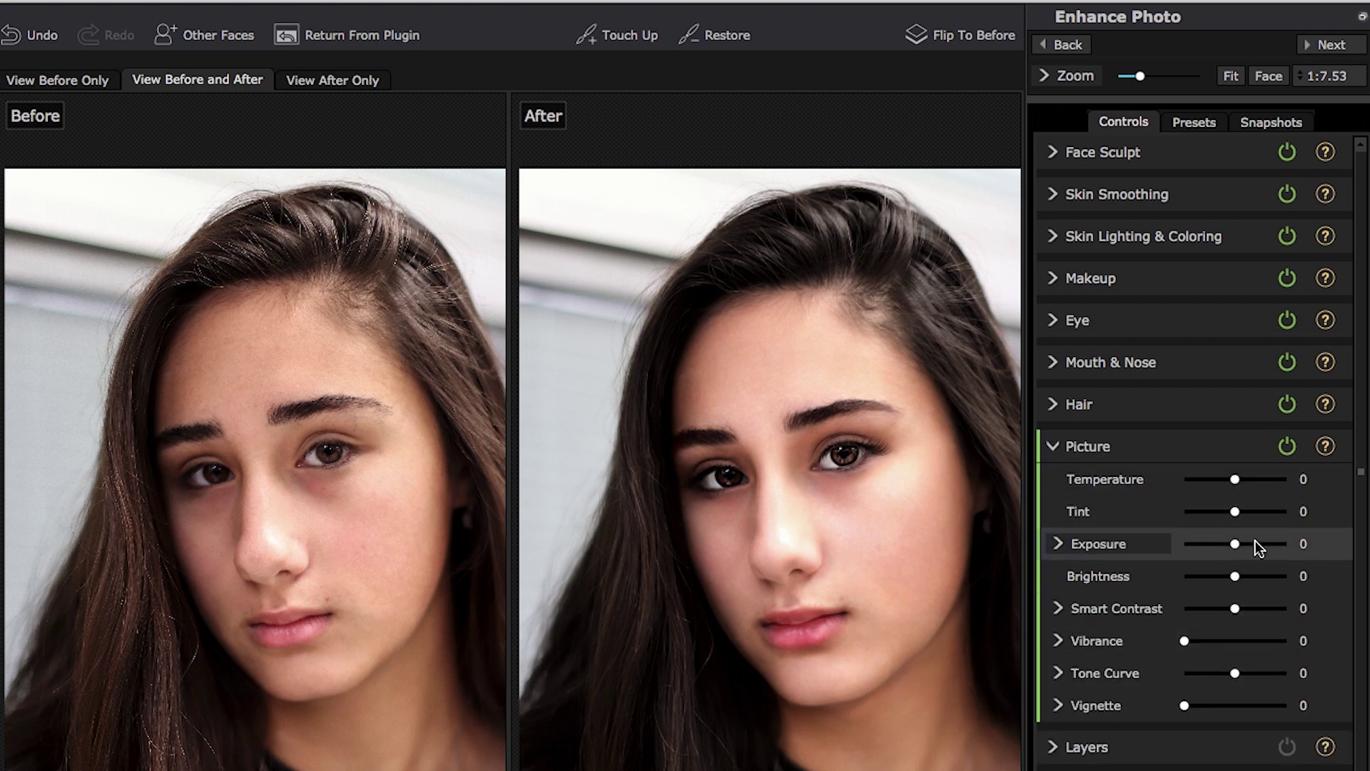
drag(1219, 545, 1248, 546)
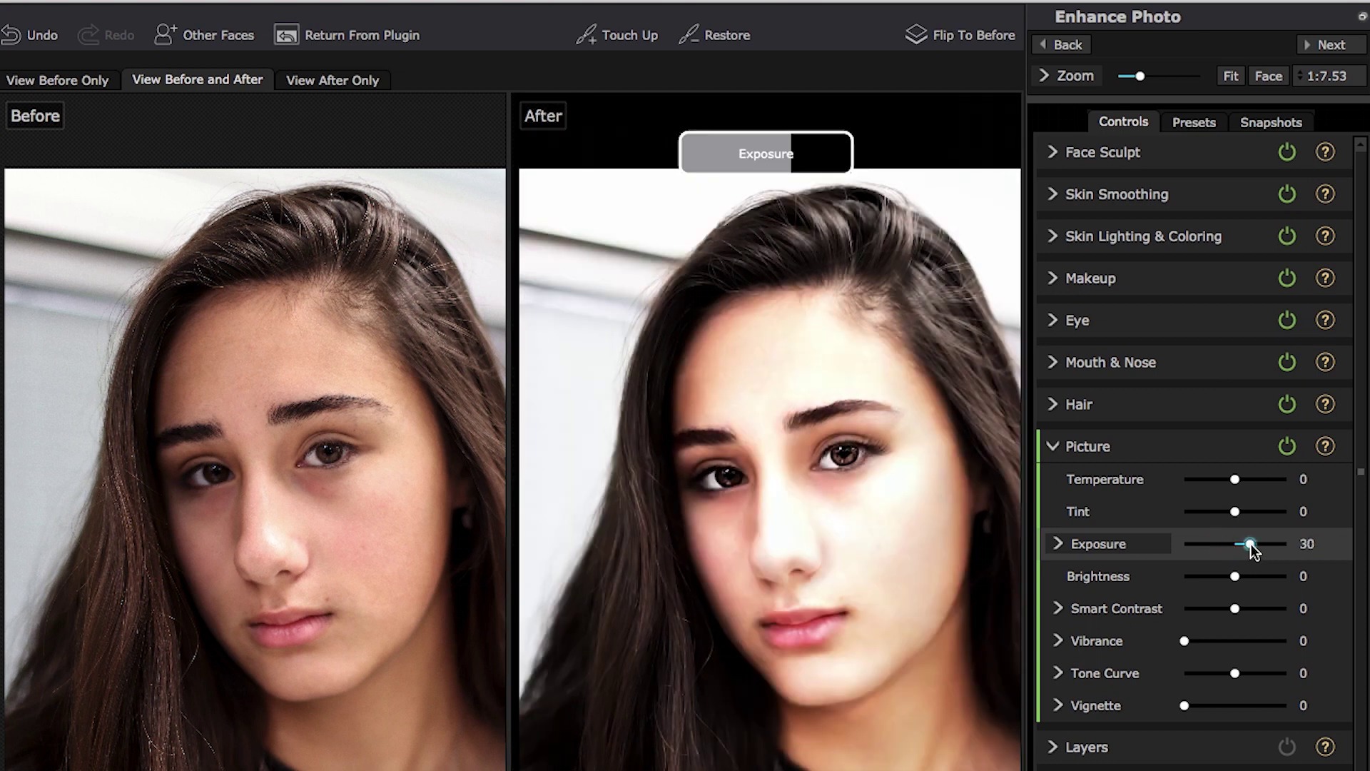
click(1236, 543)
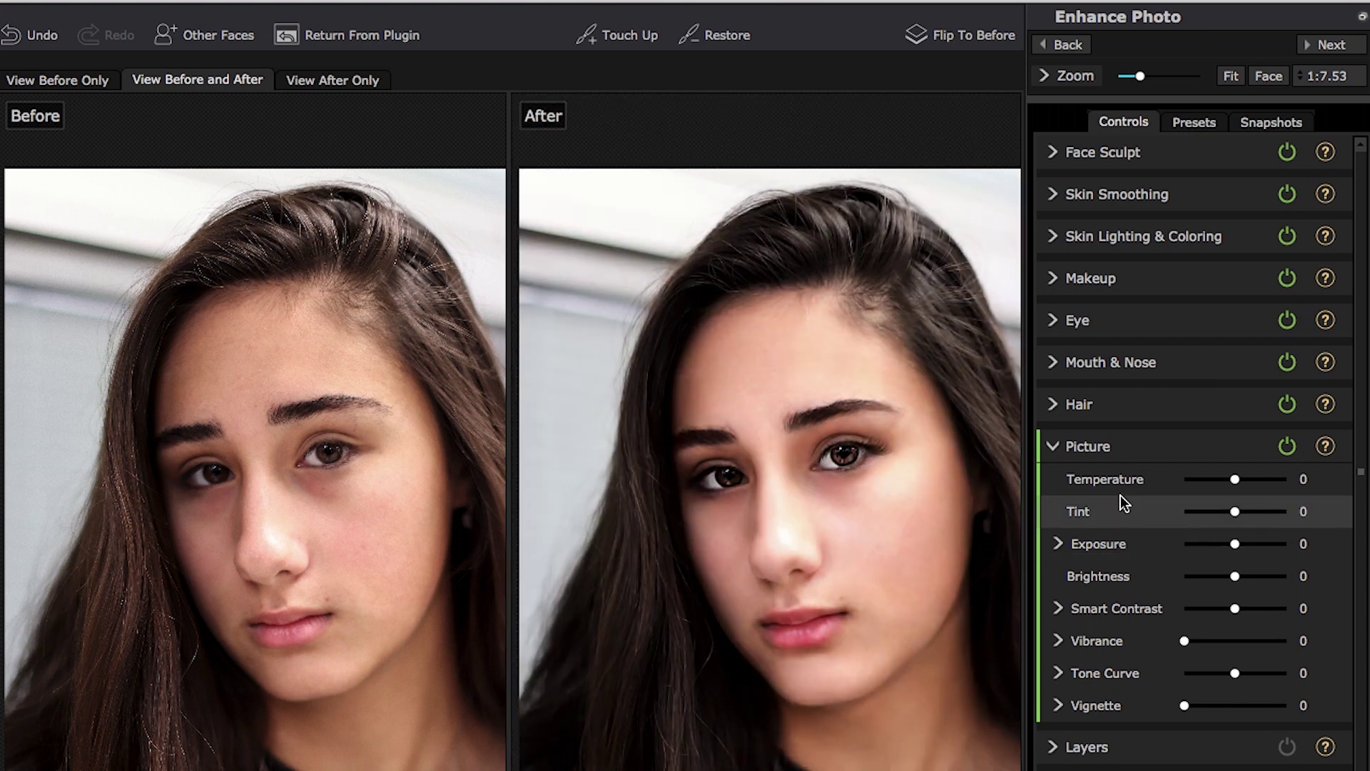
click(1055, 448)
Step: Turn off the Hair section and look at the background mask and overlay options under Layers
click(1289, 450)
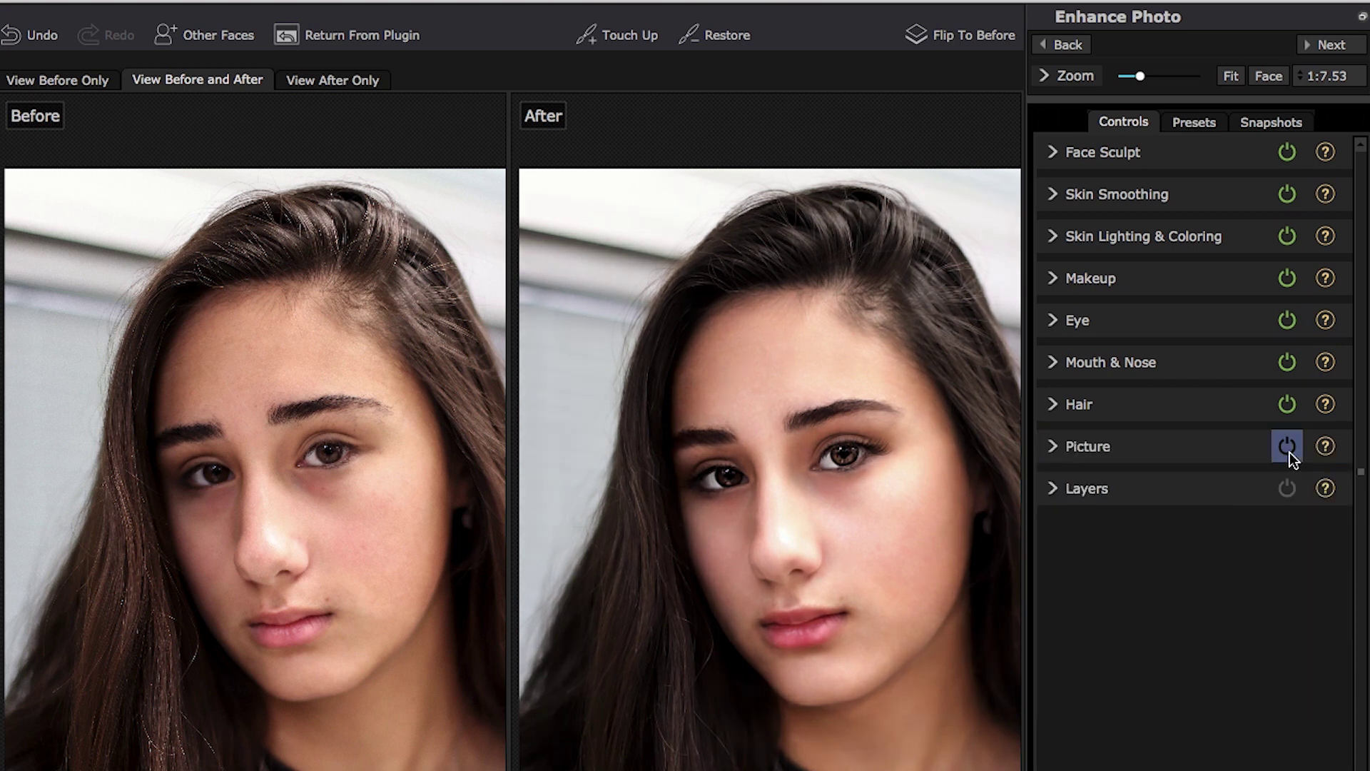
click(1294, 398)
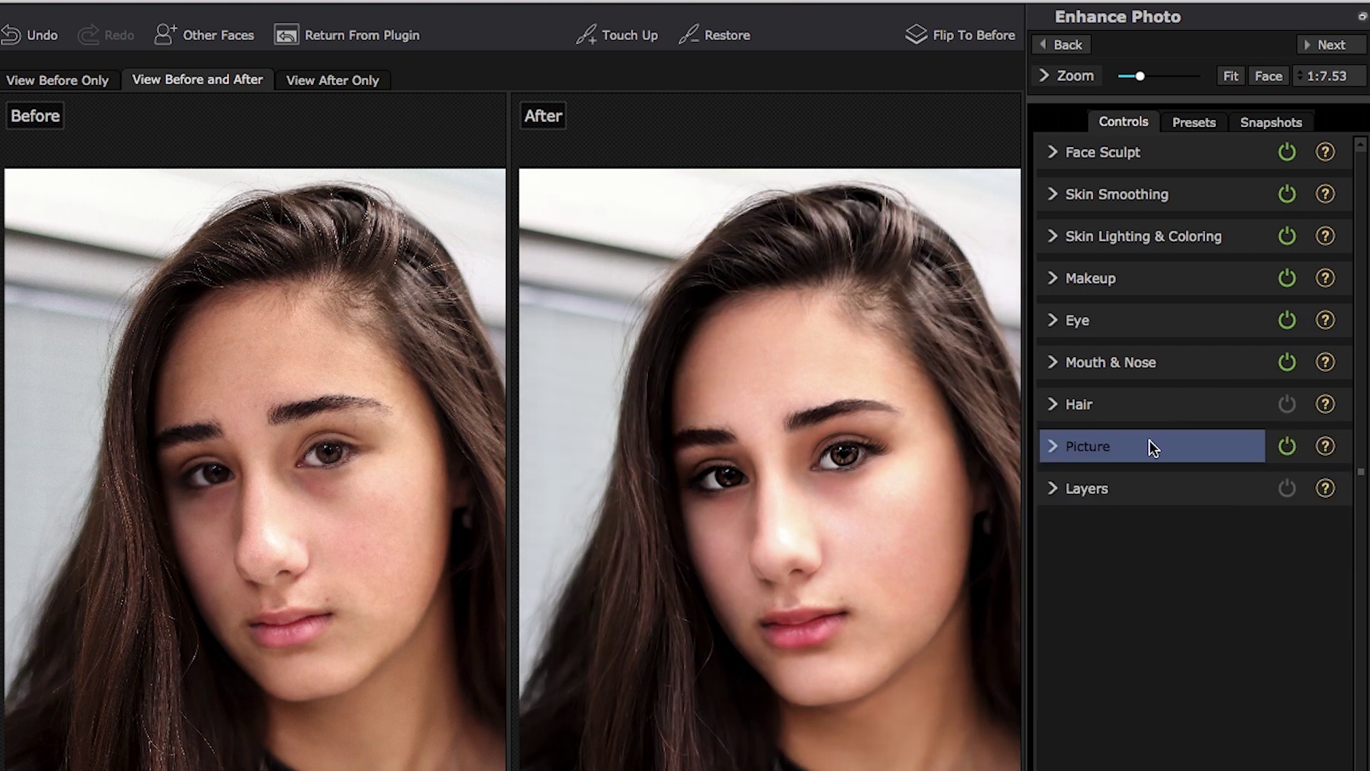
click(1056, 492)
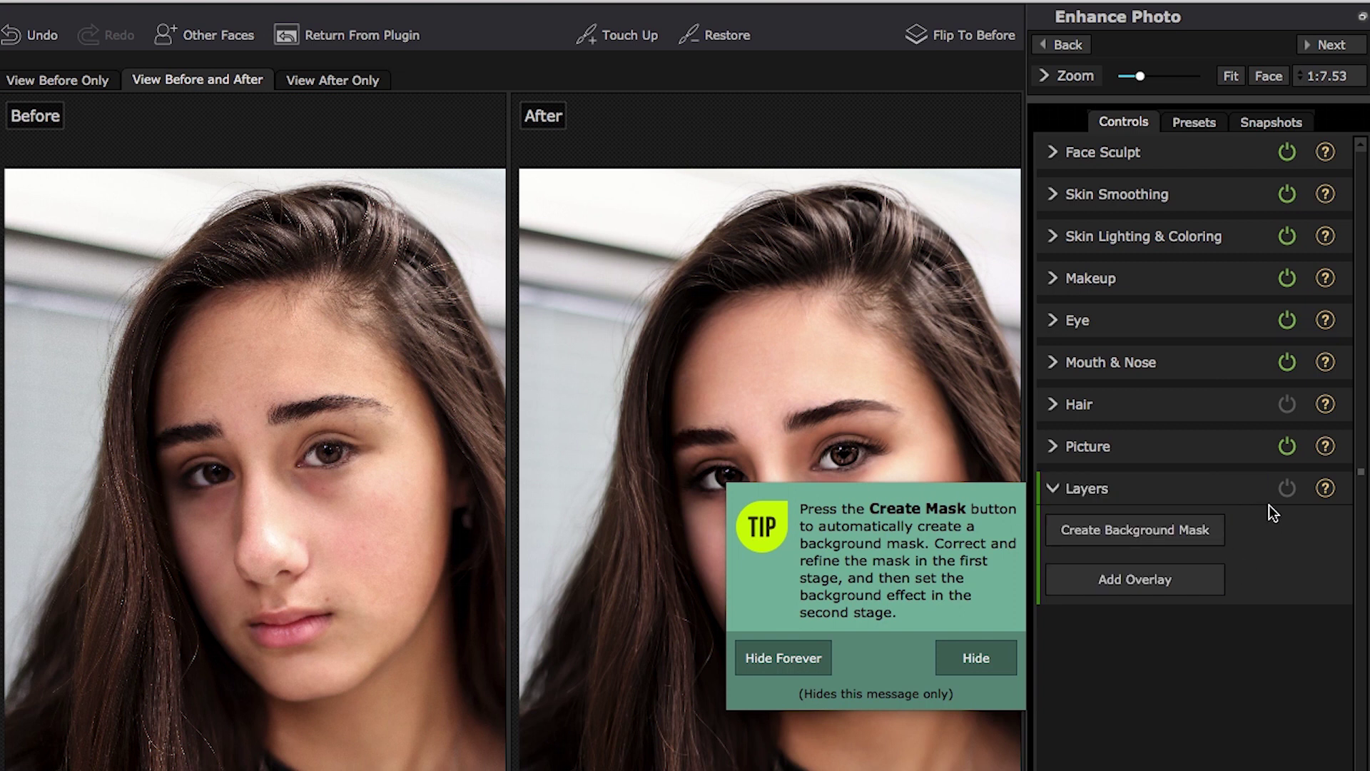
click(1141, 530)
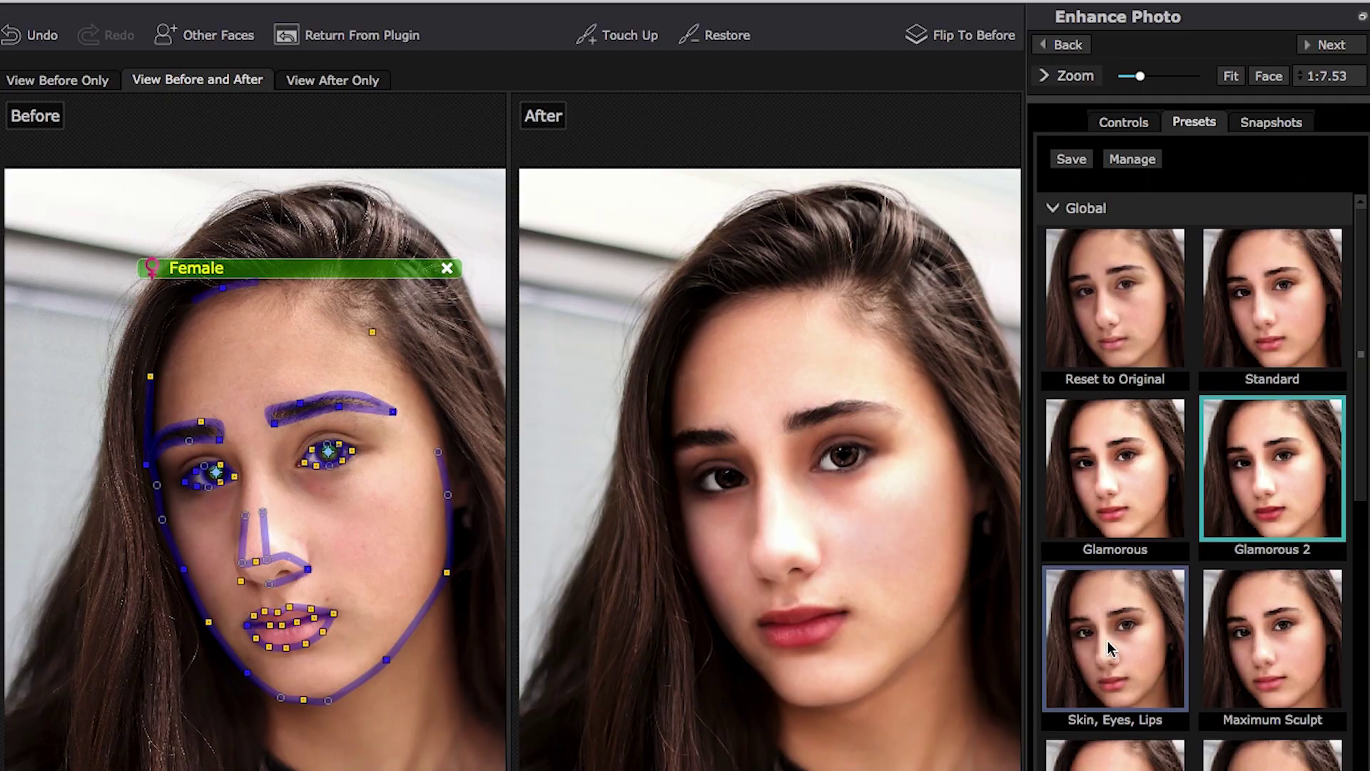
Step: Try the Skin, Eyes, Lips and Maximum Sculpt global presets on the portrait
click(1116, 649)
click(1284, 645)
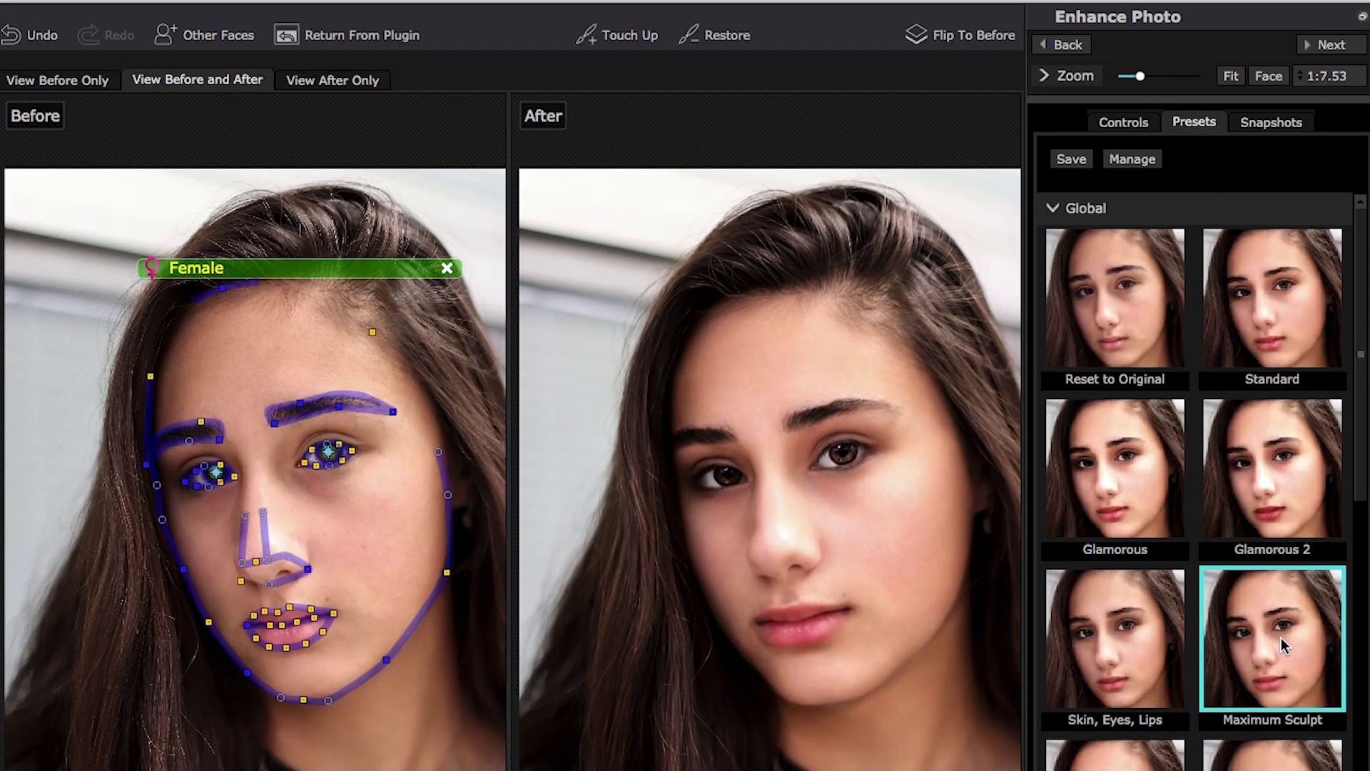
scroll(1285, 645, down, 3)
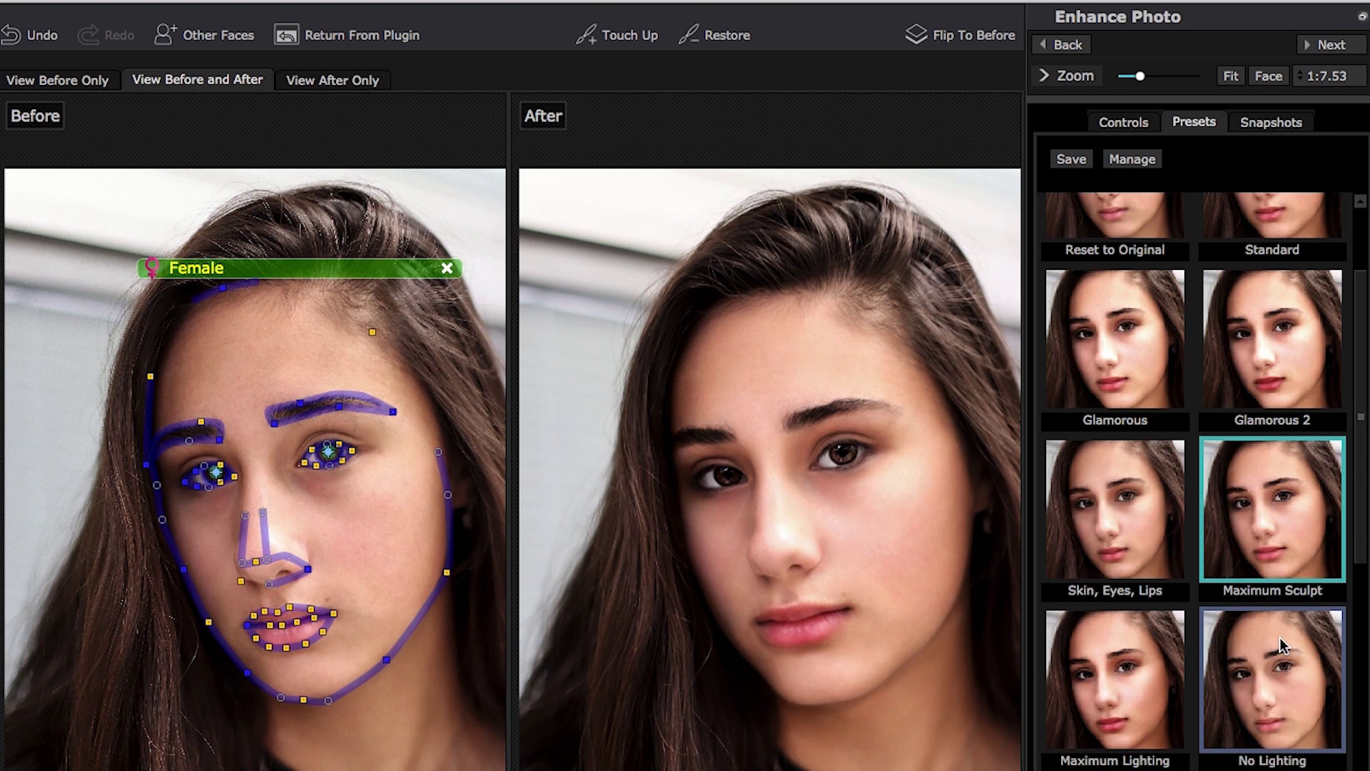
click(1126, 124)
click(1278, 126)
click(1214, 125)
Step: Compare the No Sculpt, No Lighting, Maximum Lighting and Skin, Eyes, Lips global presets on the portrait
scroll(1211, 573, down, 2)
click(1156, 614)
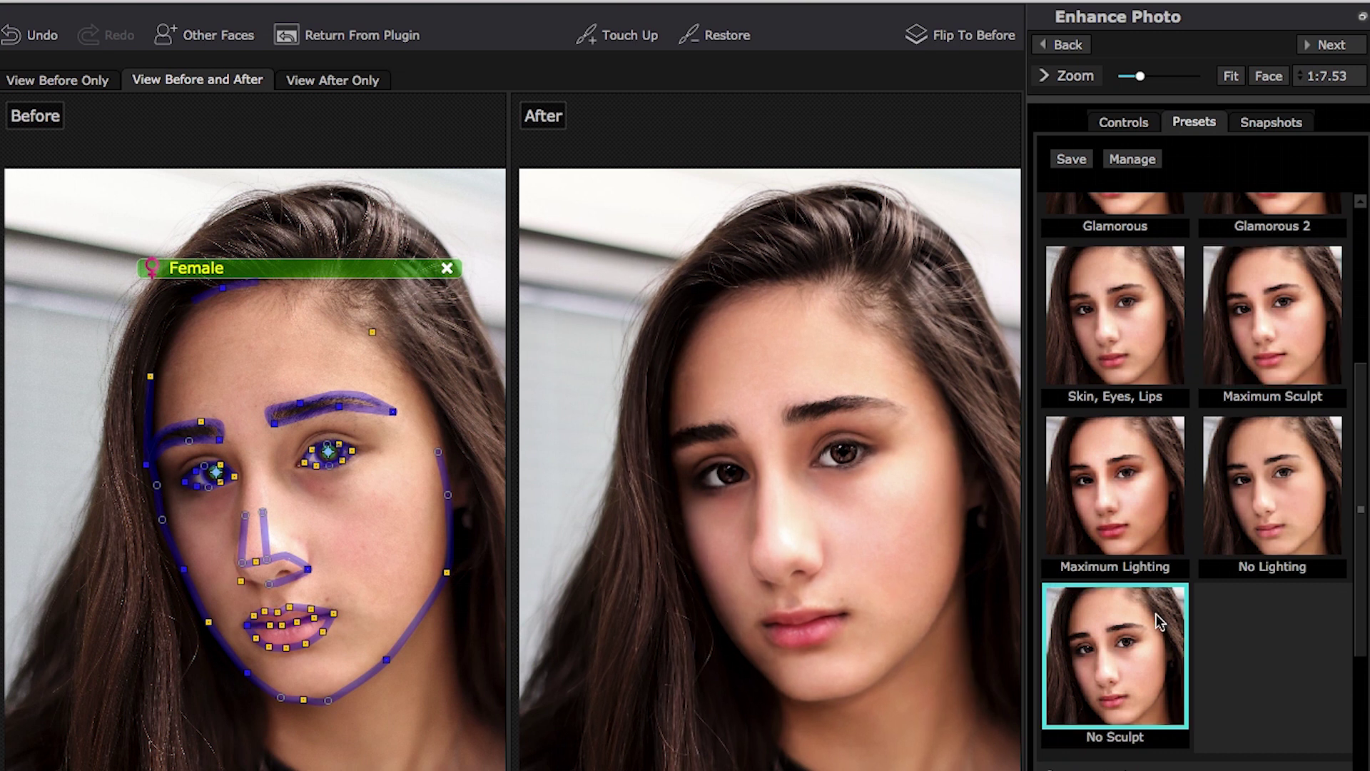
click(1270, 548)
click(1102, 509)
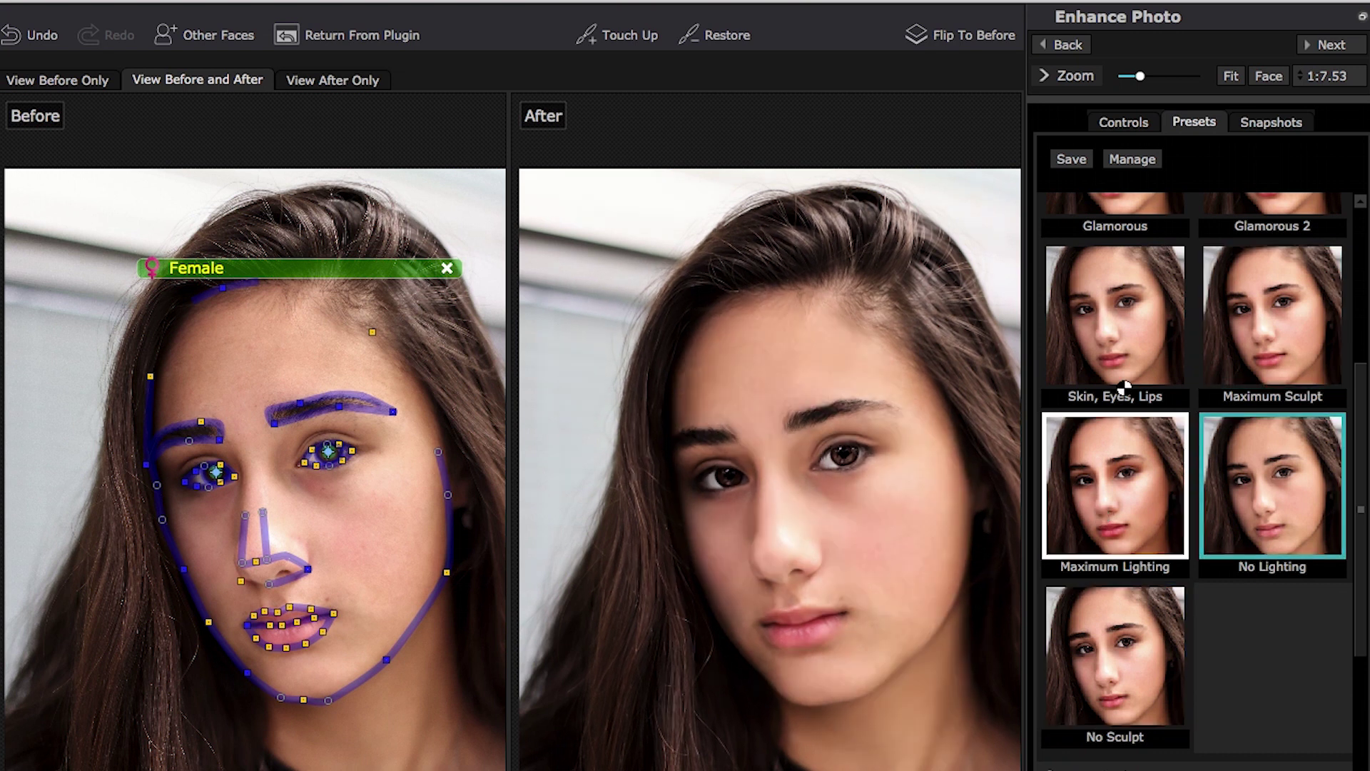
click(1124, 349)
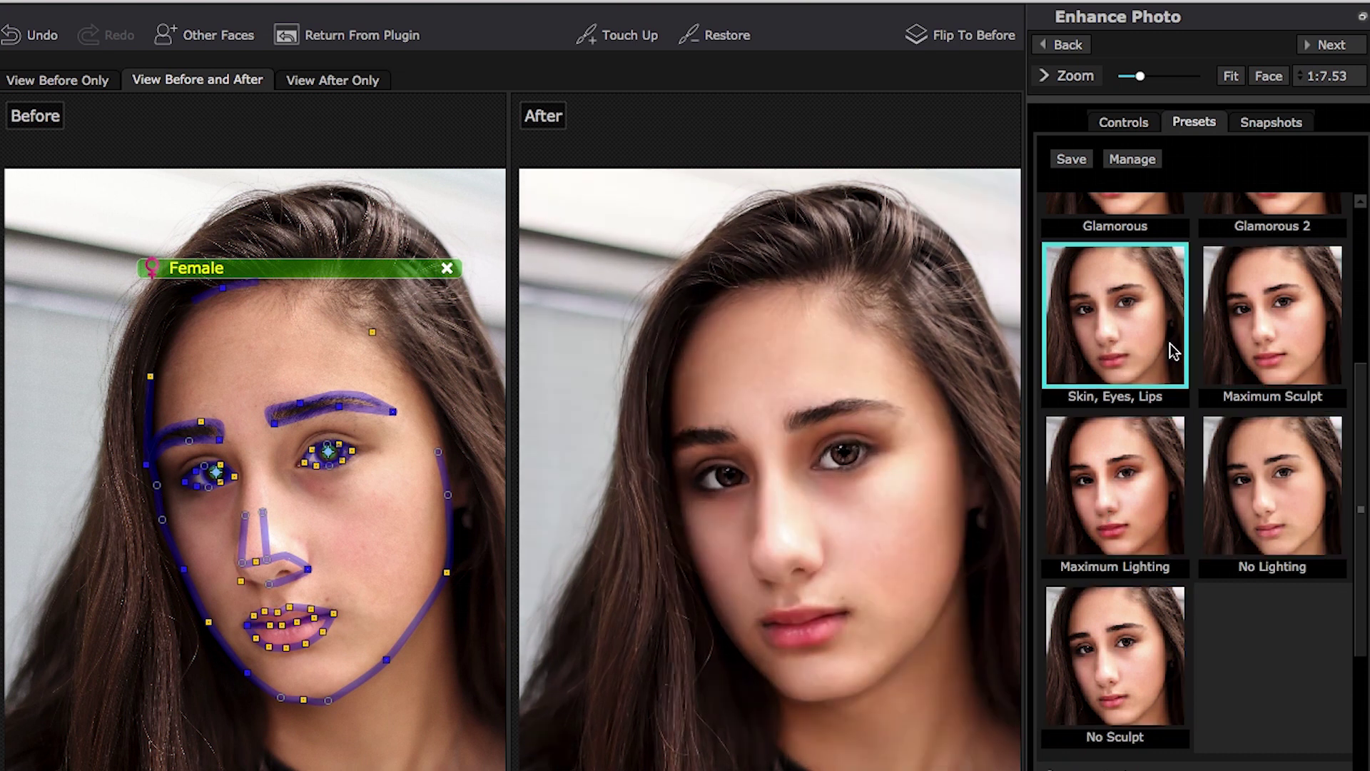
Step: Try the Maximum Lighting and Glamorous 2 global presets on the portrait
click(1141, 480)
scroll(1285, 460, up, 5)
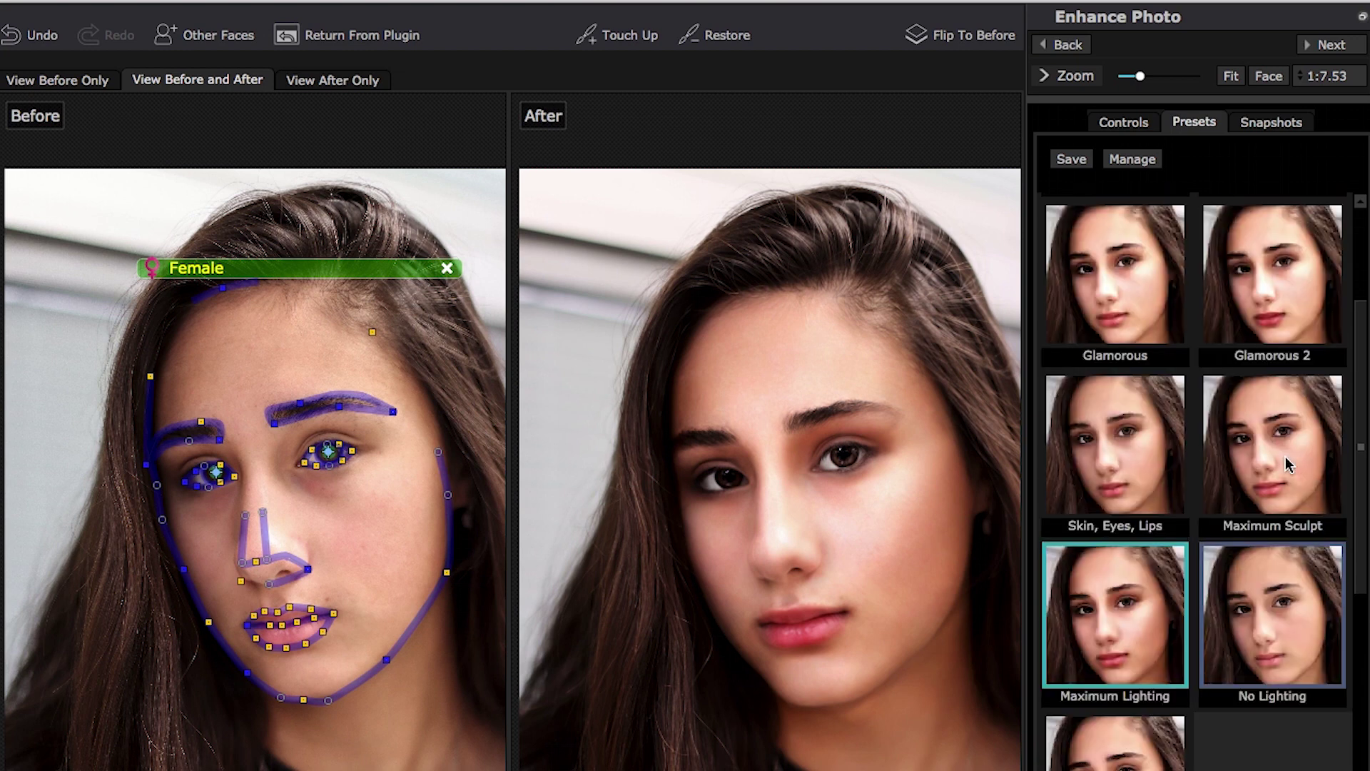
click(1142, 468)
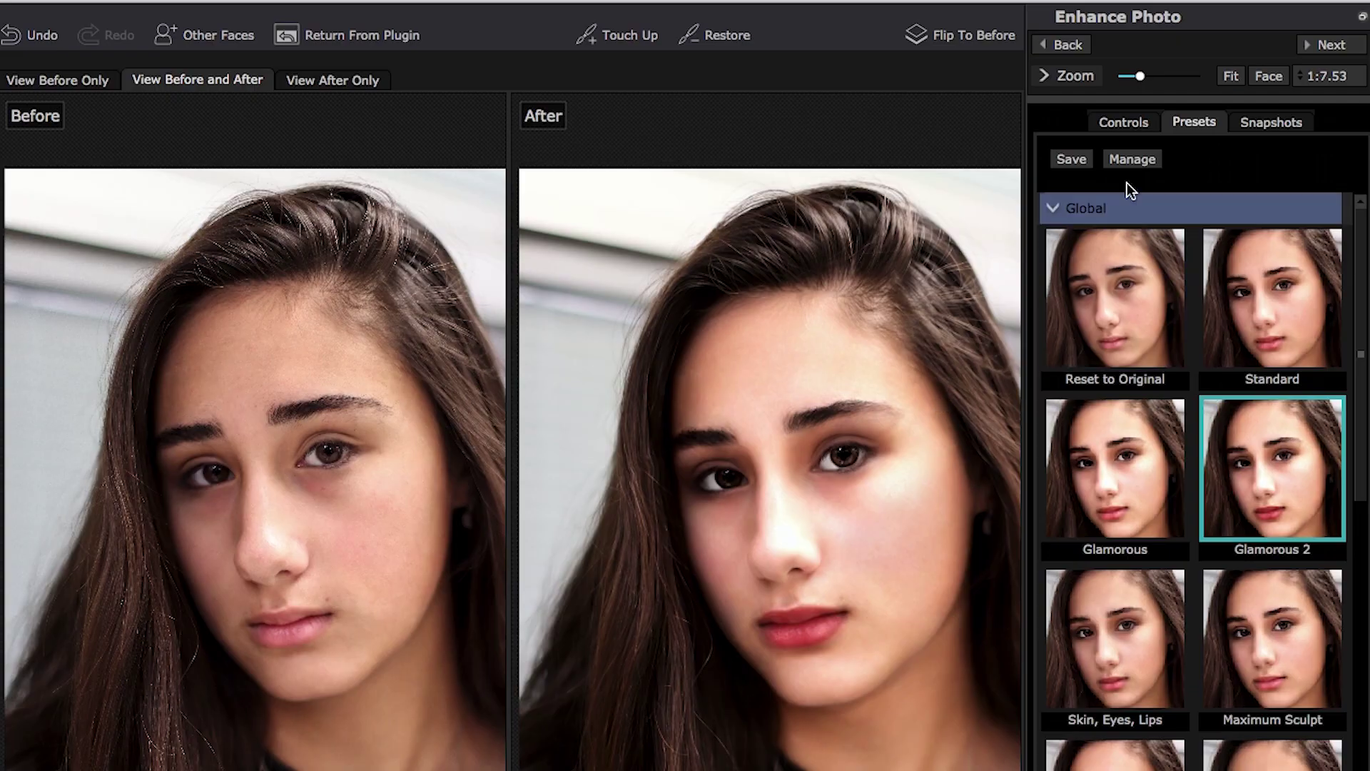
Step: Reset the portrait with the Reset to Original preset and apply the Standard global preset
click(1141, 133)
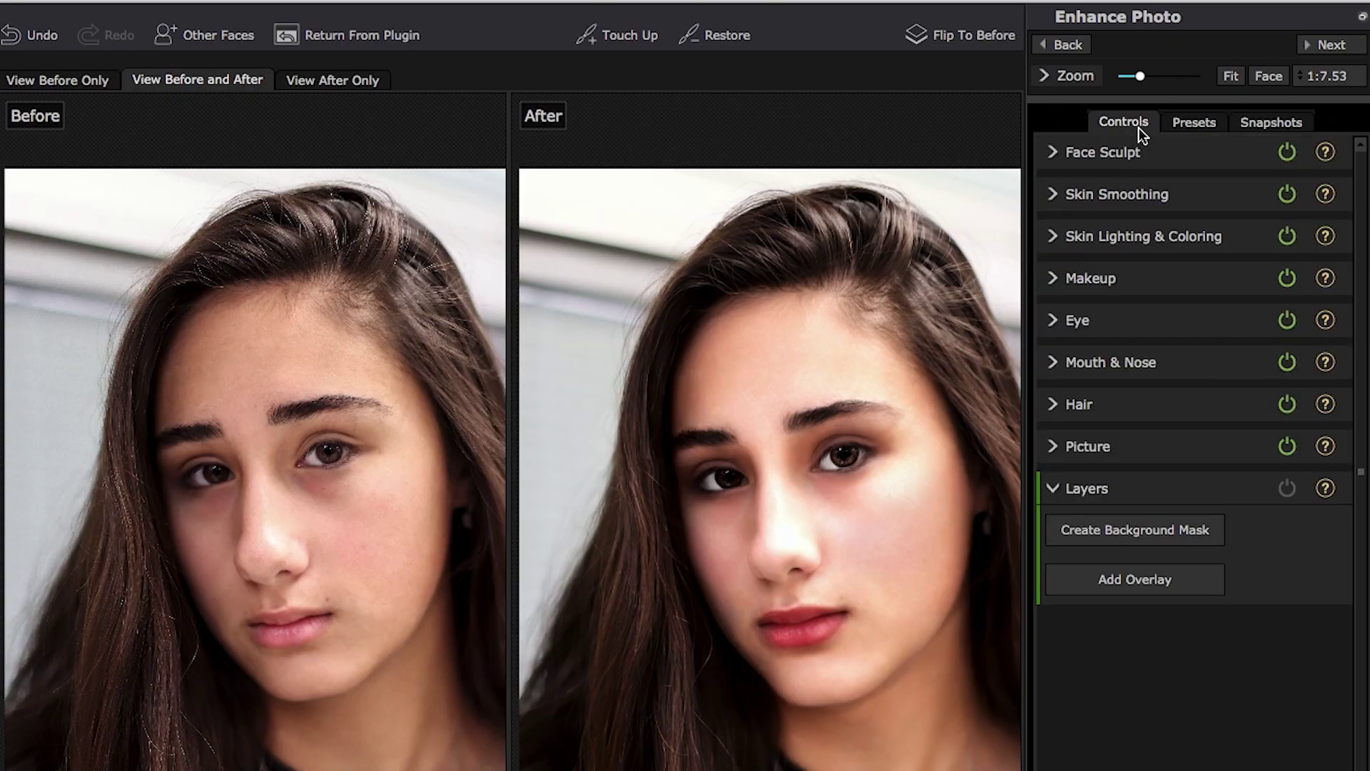
click(1199, 125)
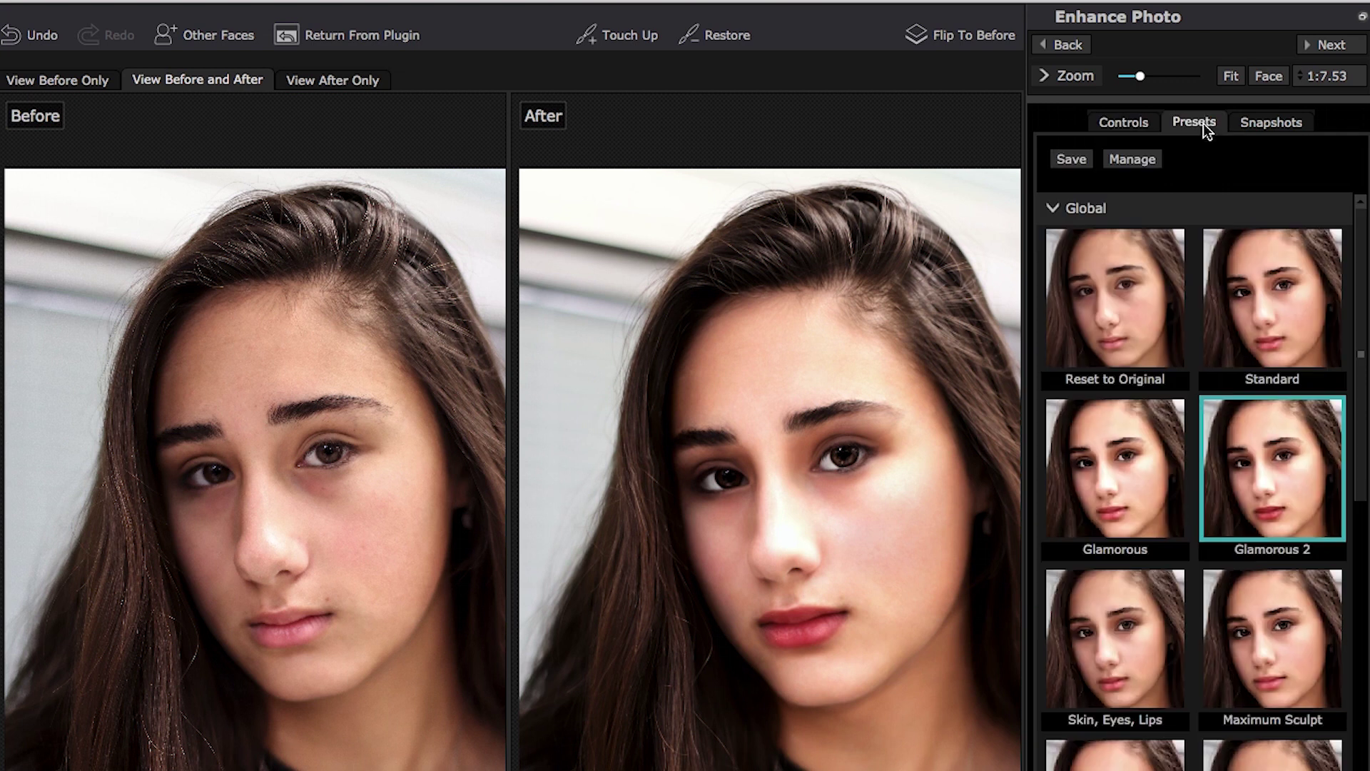
click(1117, 308)
click(1317, 328)
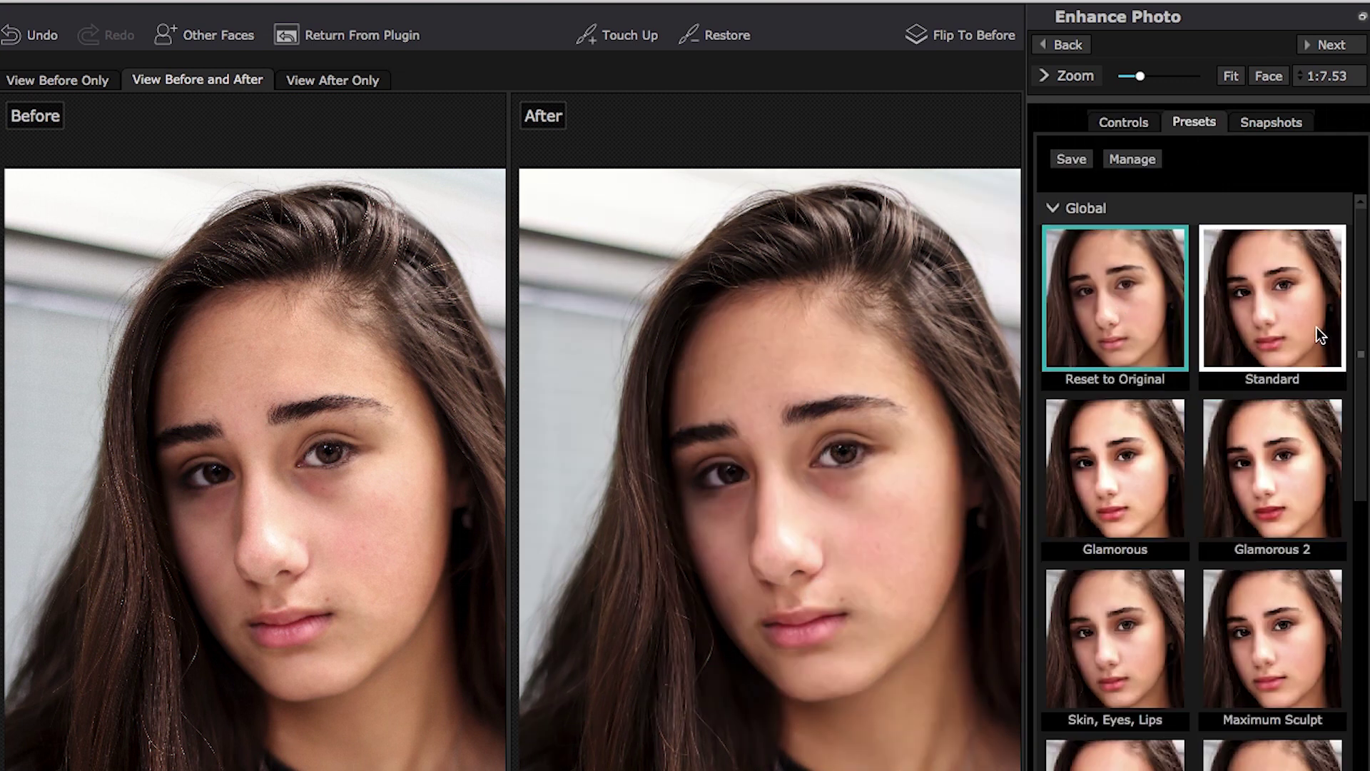